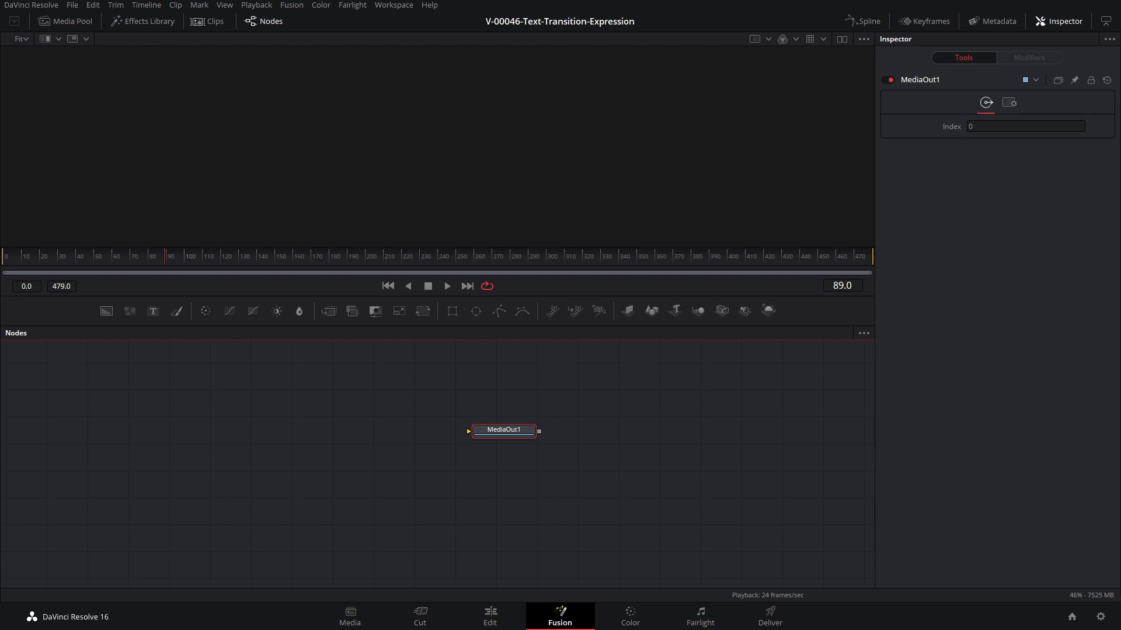
Build a composition with a Background and a Text+ node merged and connected to MediaOut1, with the text node above the merge.
left_click_drag(89, 312, 667, 480)
left_click_drag(149, 310, 293, 427)
left_click_drag(249, 459, 232, 478)
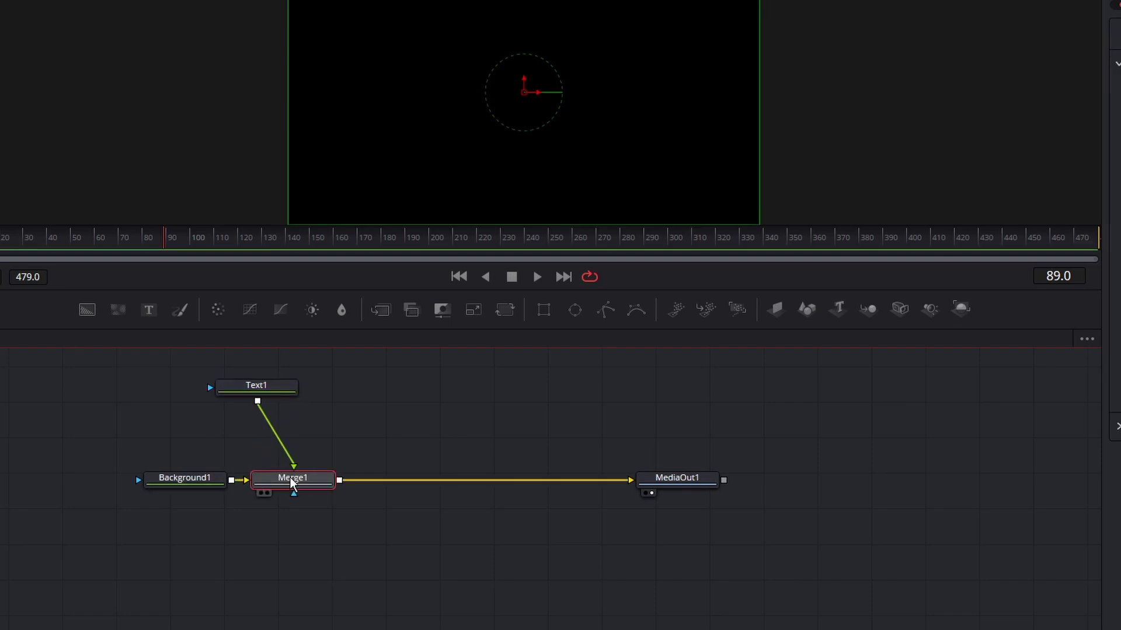
left_click_drag(267, 391, 298, 395)
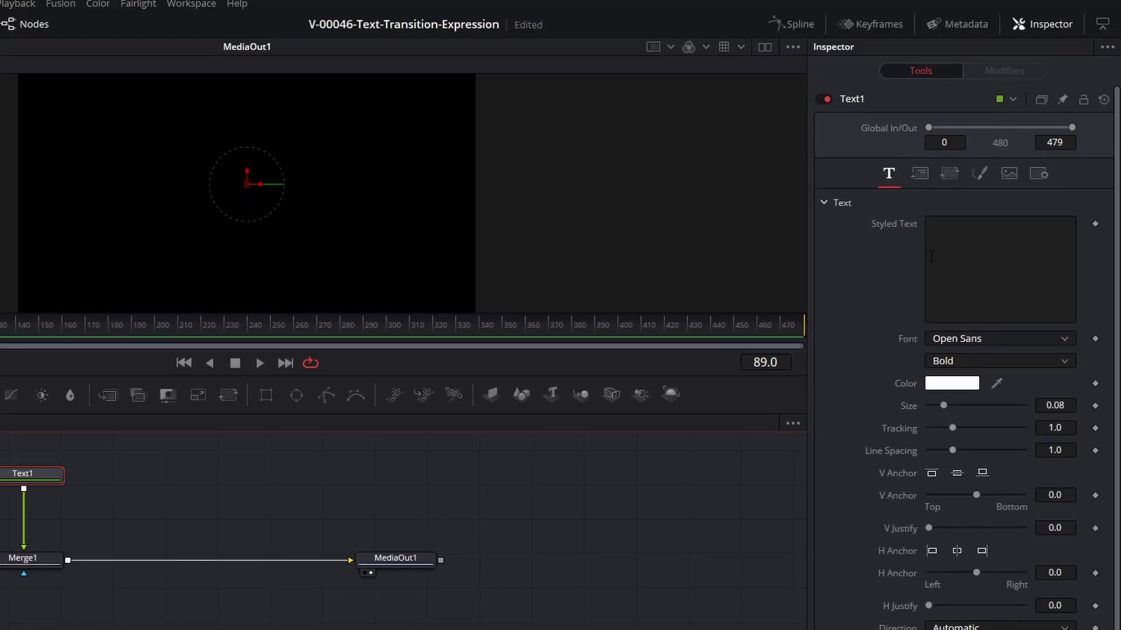
Enter EXPLORE as the styled text, set its font to Montserrat, and enlarge it to a size of about 0.1772.
left_click(931, 257)
type("EXPLORE")
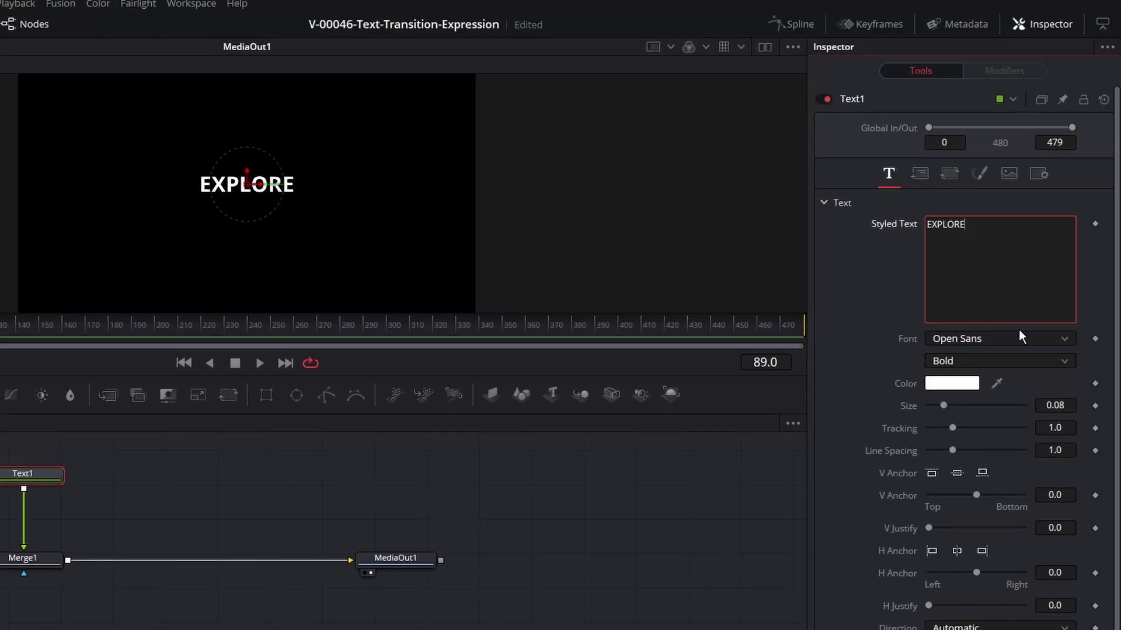
left_click(997, 339)
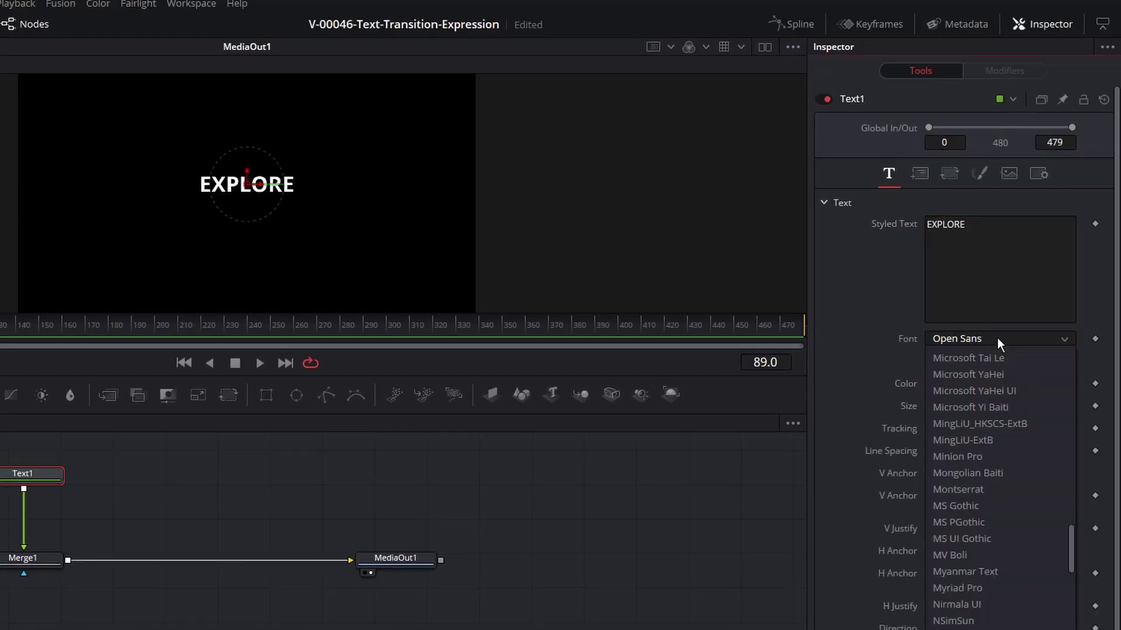
left_click(994, 485)
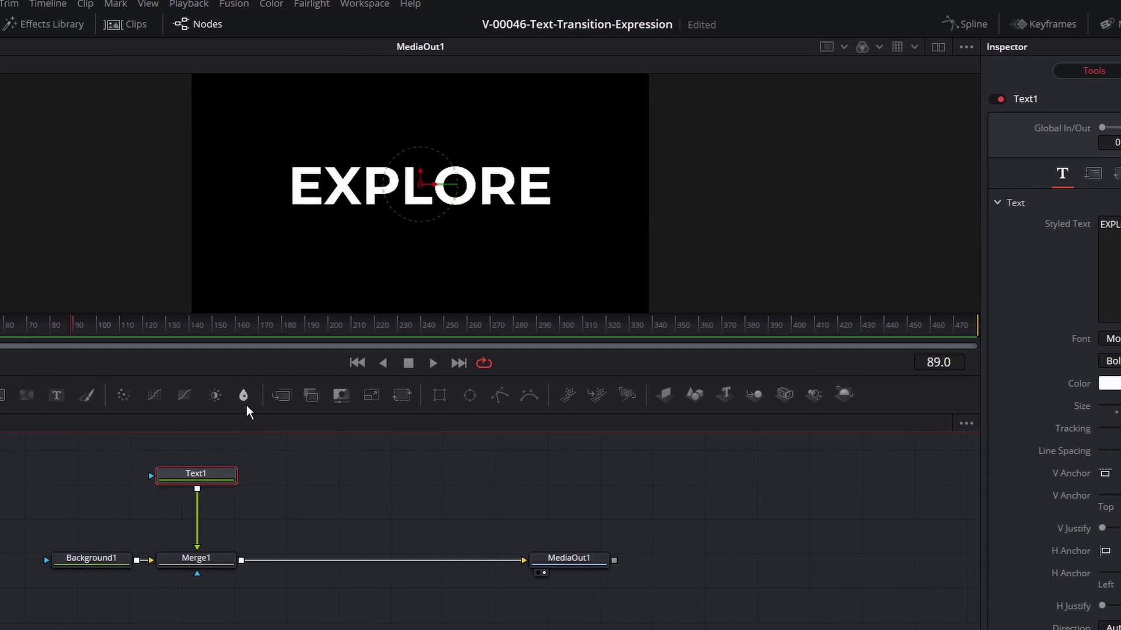
Insert a Blur node between Text1 and Merge1, and move the Background1, Merge1 and MediaOut1 row down for more space.
left_click(244, 397)
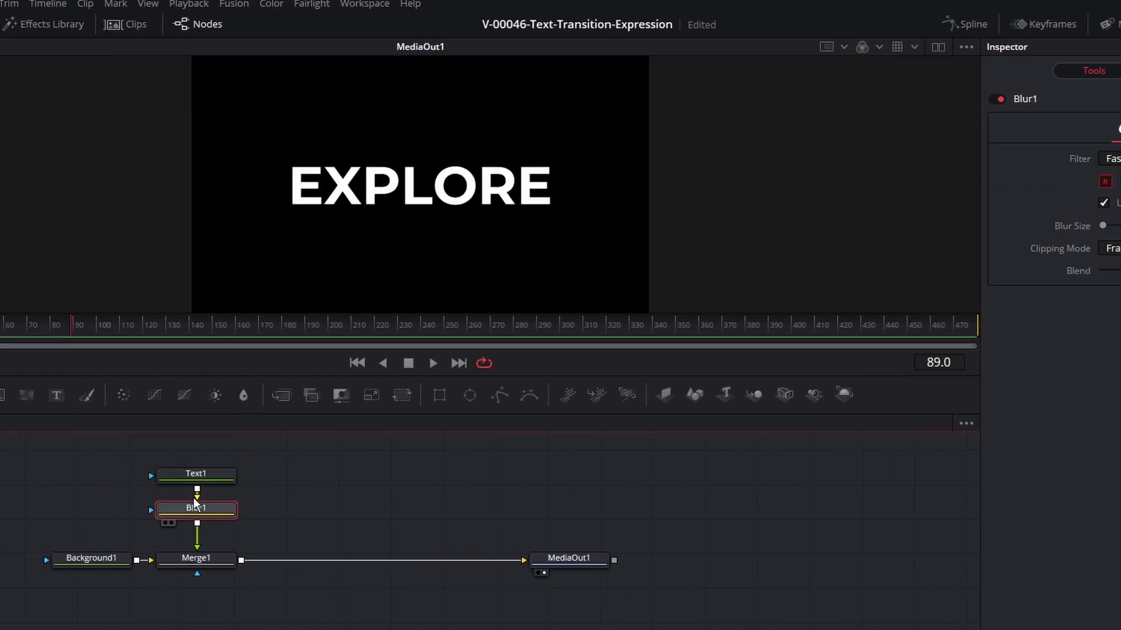
left_click_drag(54, 548, 611, 570)
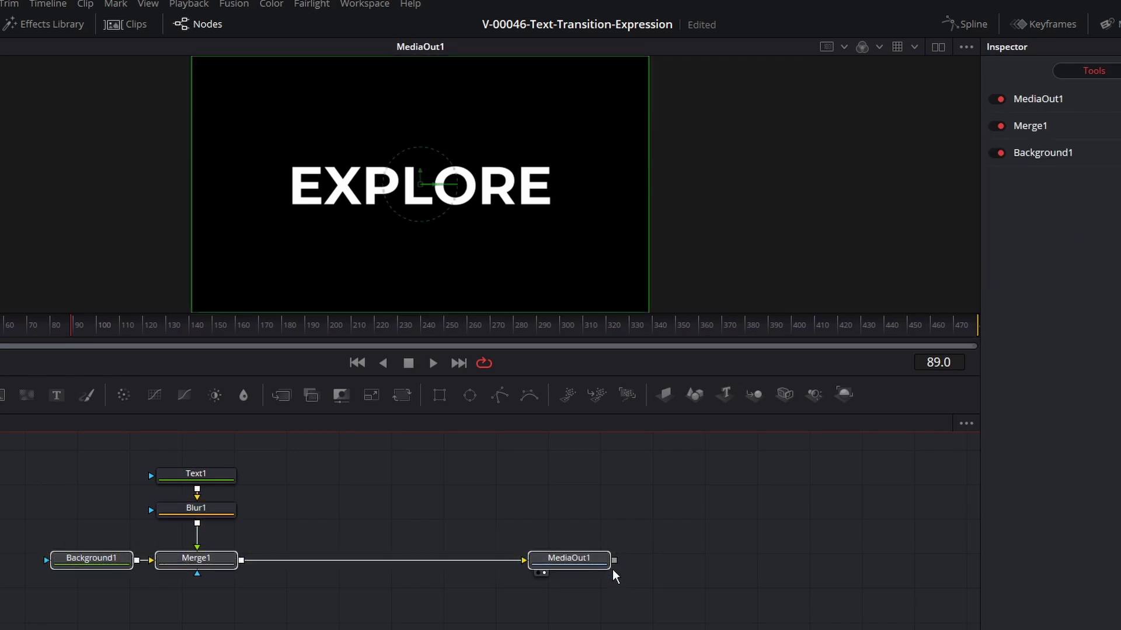
Try a larger blur size on Blur1 and undo the change.
left_click(262, 399)
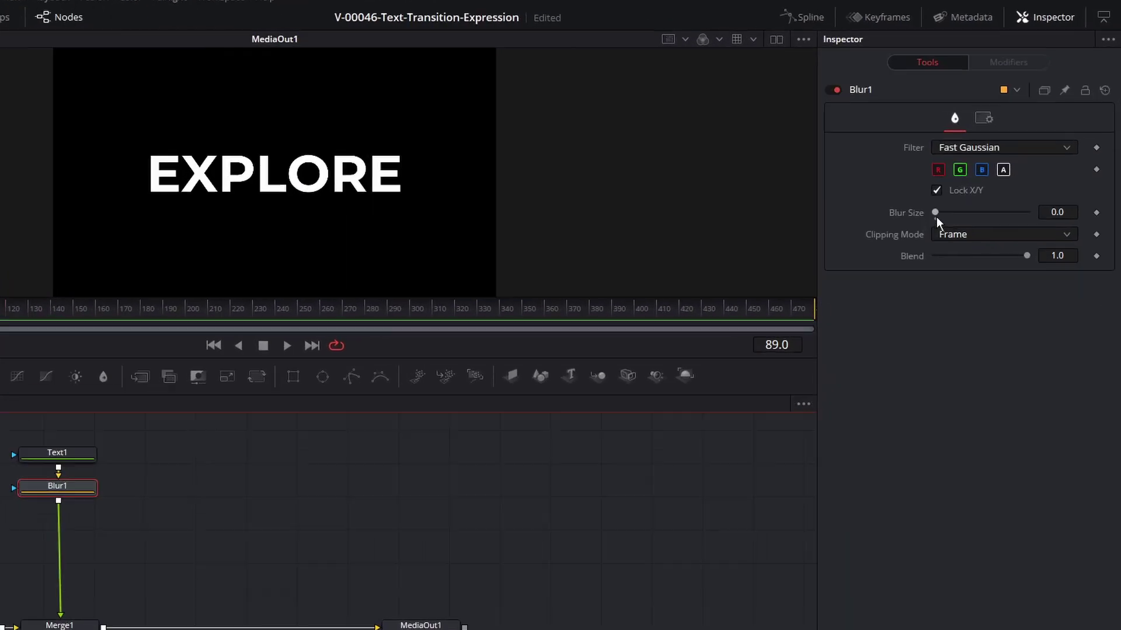
left_click_drag(972, 179, 995, 179)
key("ctrl+z")
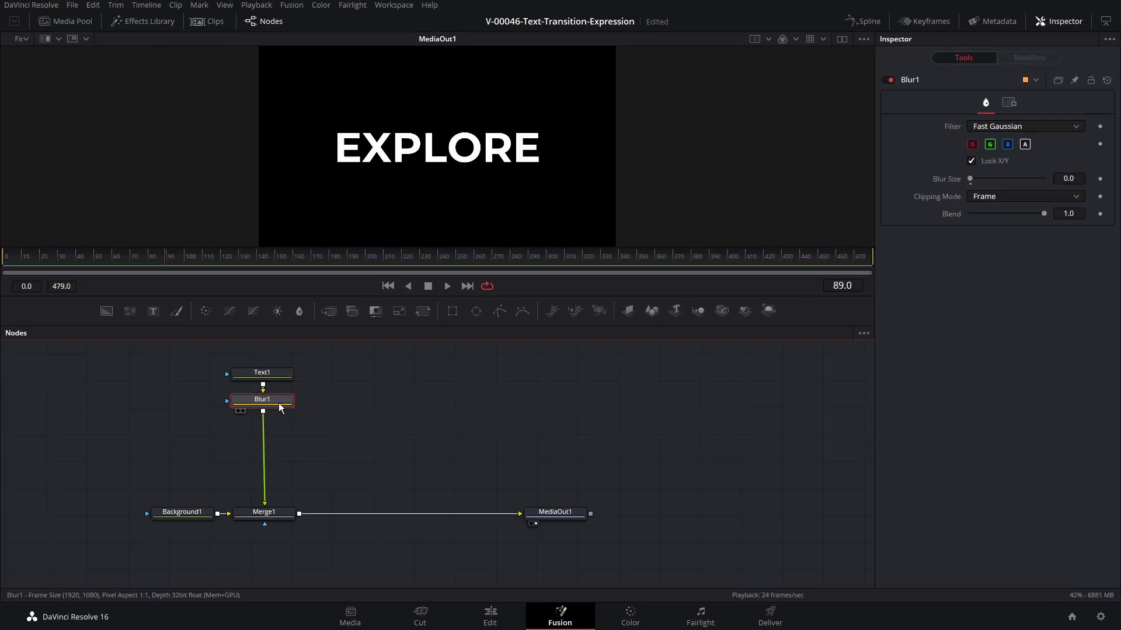
Add a Bitmap mask node to the composition using the tool search, with Blur1 selected.
key("shift+space")
type("med")
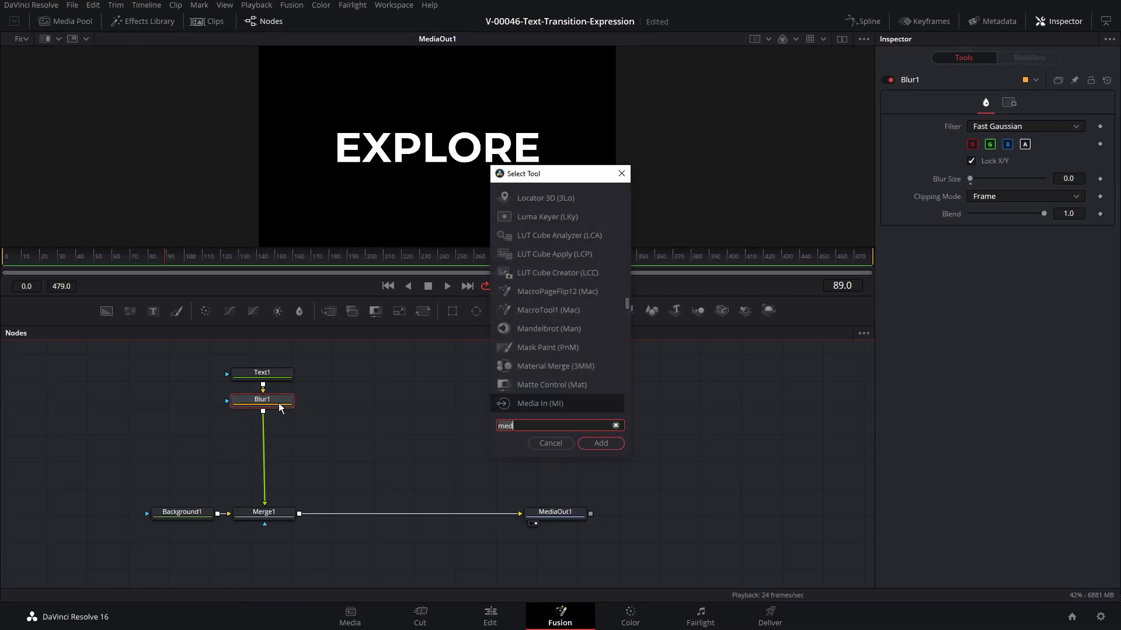
key("BackSpace")
key("BackSpace")
key("BackSpace")
type("bit")
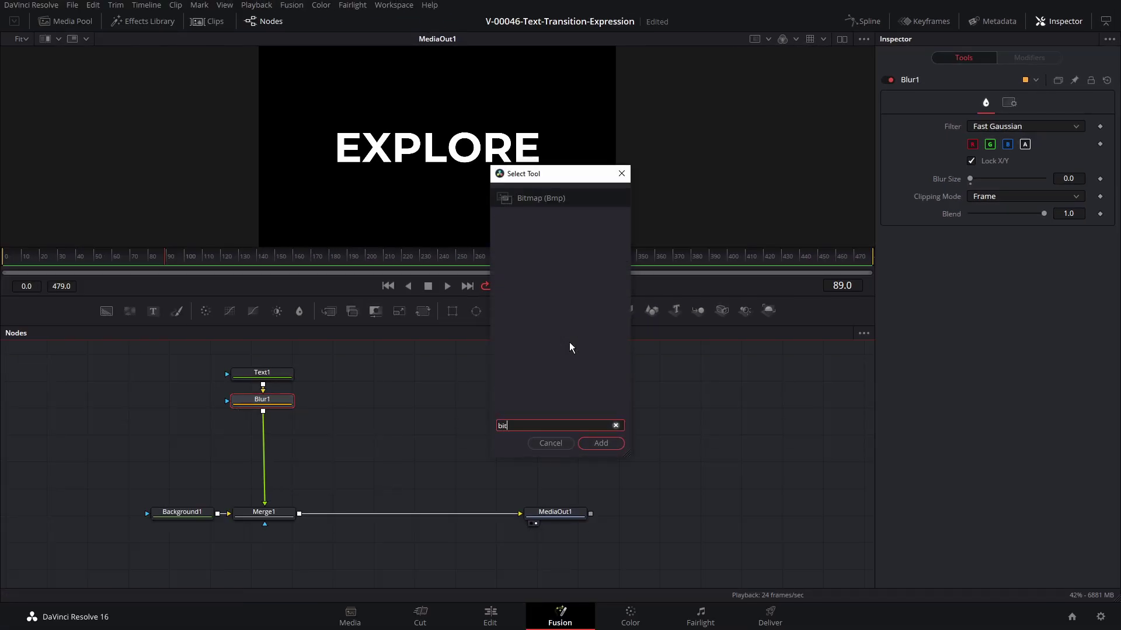
key("Return")
Rewire the Bitmap node so that it sits in line between Blur1 and Merge1.
left_click_drag(327, 378, 394, 405)
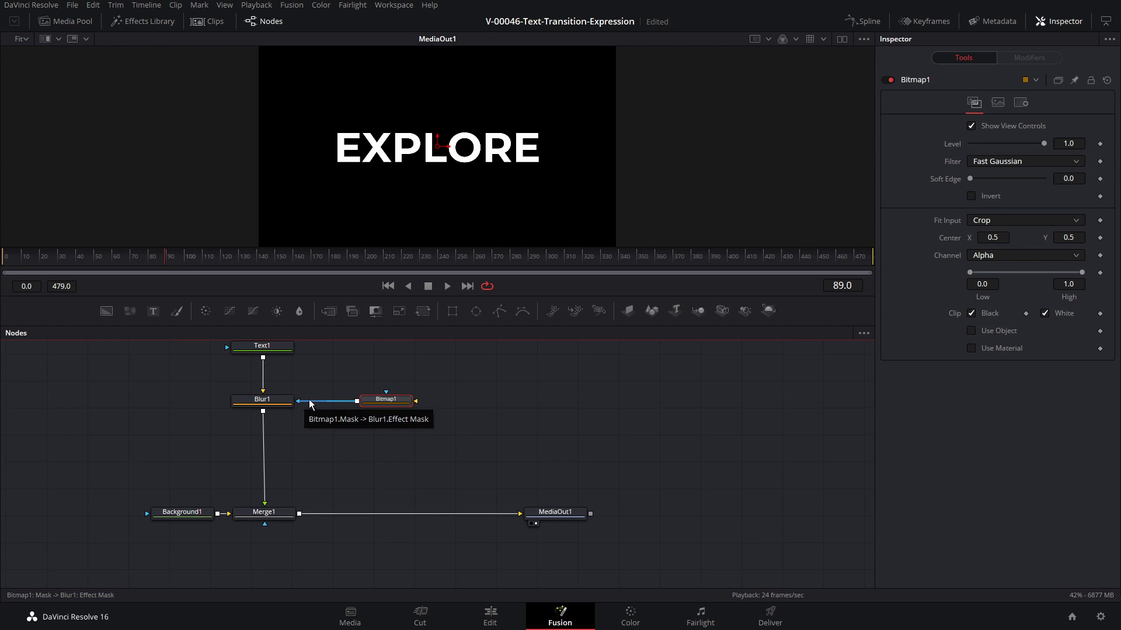
left_click_drag(304, 404, 263, 455)
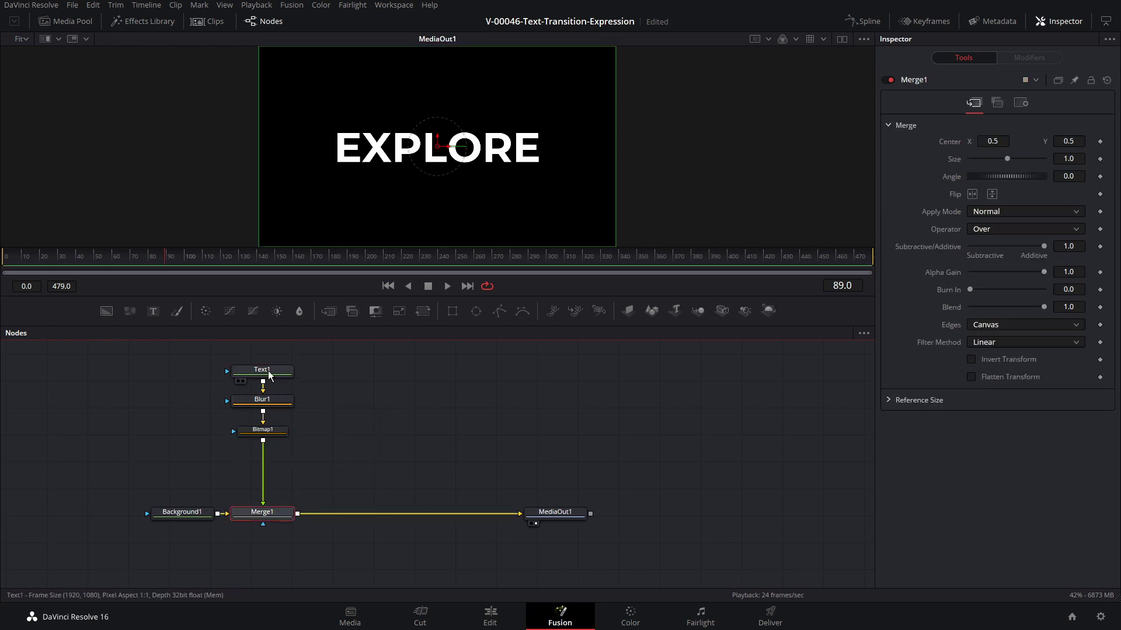
left_click(270, 374)
left_click(262, 401)
left_click(262, 432)
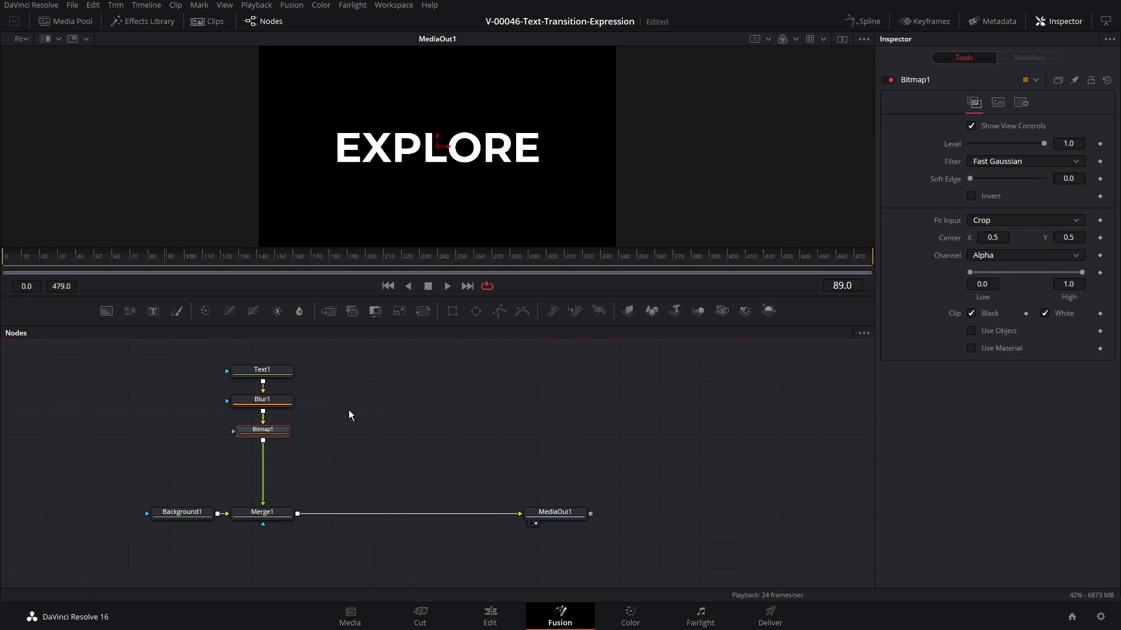
Raise the blur size of Blur1 to about 27.6 and bring up the Bitmap1 settings.
left_click(262, 401)
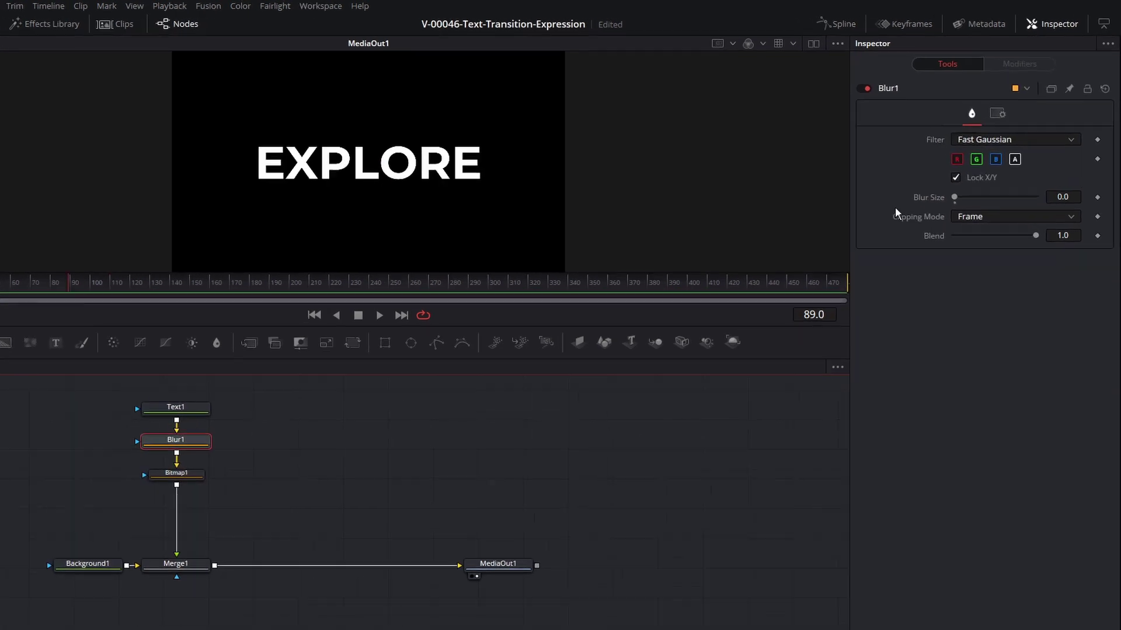
left_click_drag(954, 198, 977, 198)
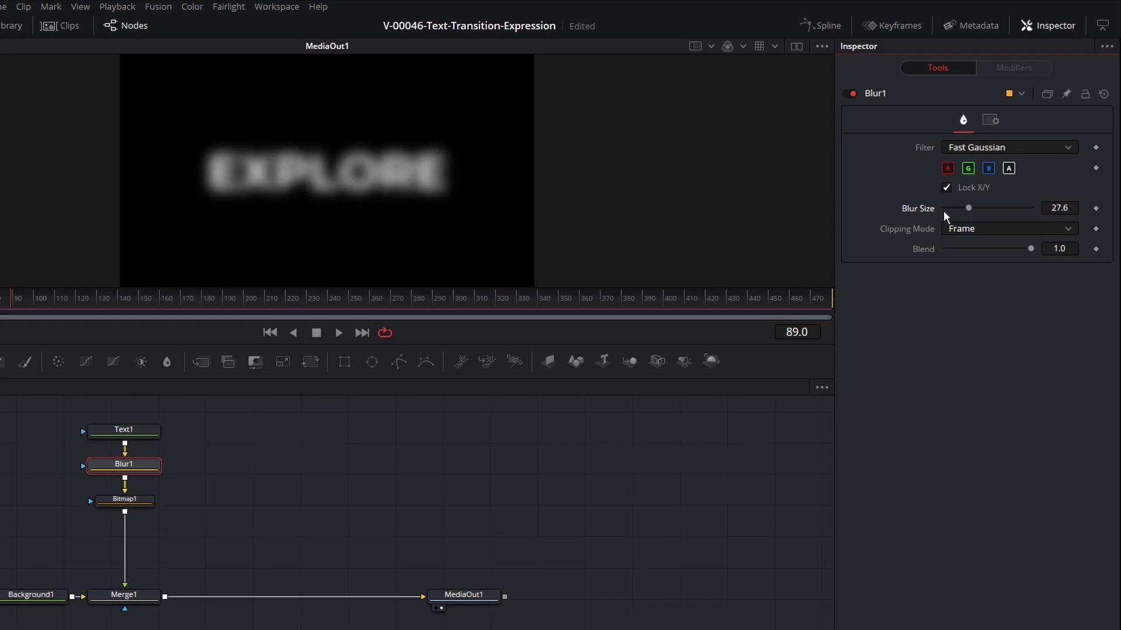
left_click(130, 499)
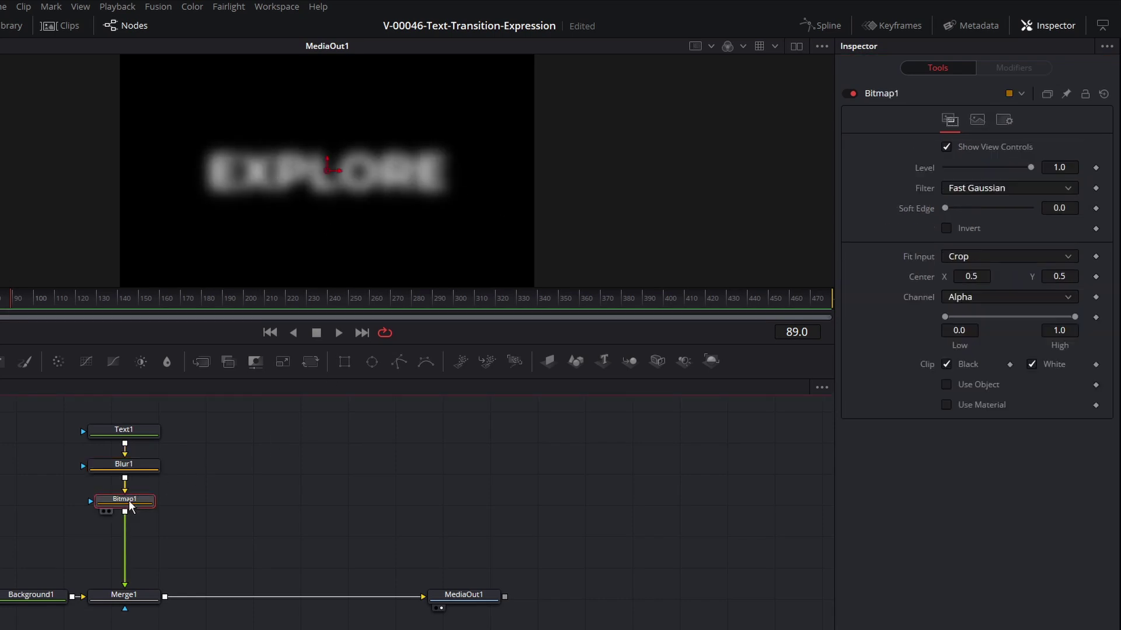
Switch to two viewers and show Blur1 beside MediaOut1, undoing any trial change of the blur size.
left_click(793, 48)
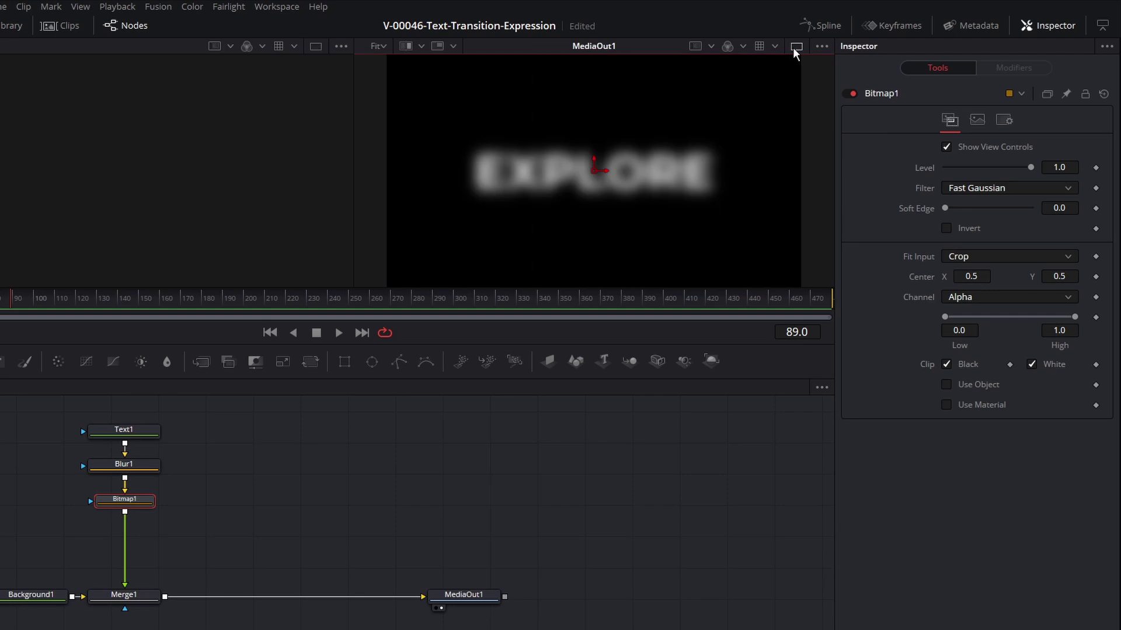
left_click(123, 465)
left_click_drag(123, 465, 138, 105)
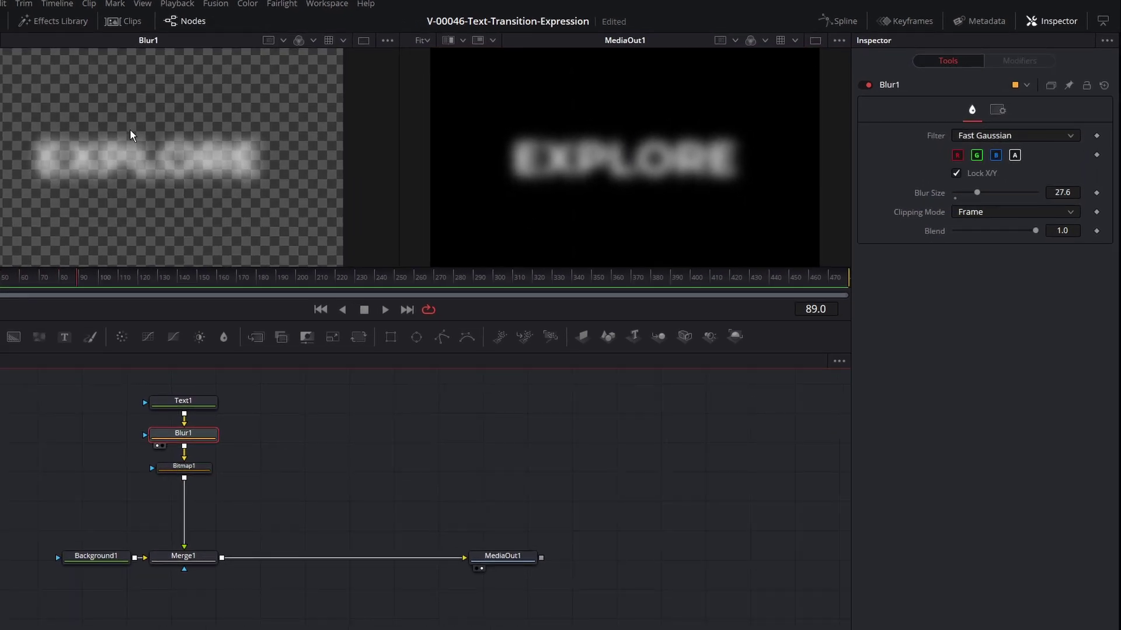
key("ctrl+z")
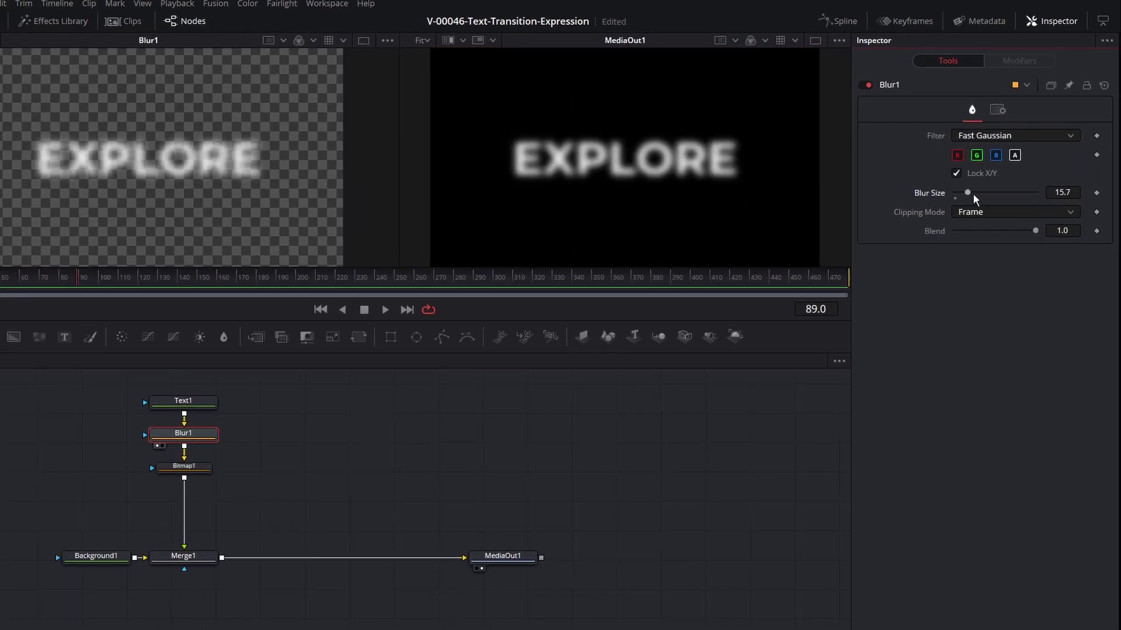
key("ctrl+z")
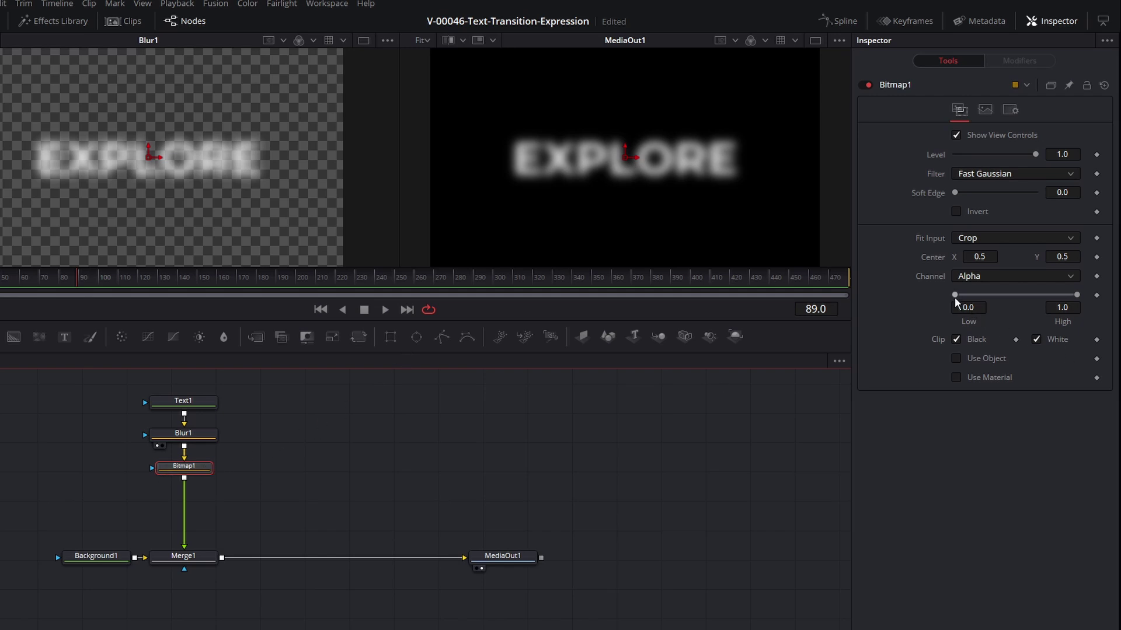
Narrow Bitmap1's alpha range to about 0.172 low and 0.222 high, and set Blur1's blur size to about 31.5.
left_click_drag(955, 295, 982, 295)
left_click_drag(1076, 295, 988, 295)
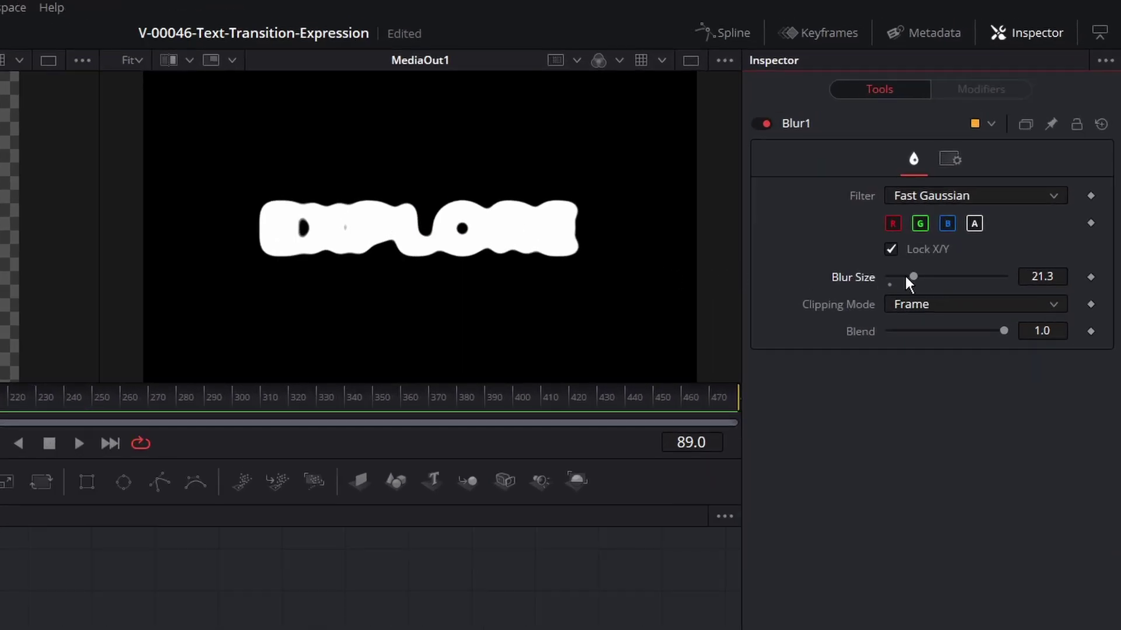
mouse_move(905, 274)
left_mouse_down()
mouse_move(937, 274)
mouse_move(895, 279)
mouse_move(926, 277)
left_mouse_up()
Sharpen the mask edge by setting Bitmap1's alpha range to about 0.256 low and 0.267 high.
left_click(262, 430)
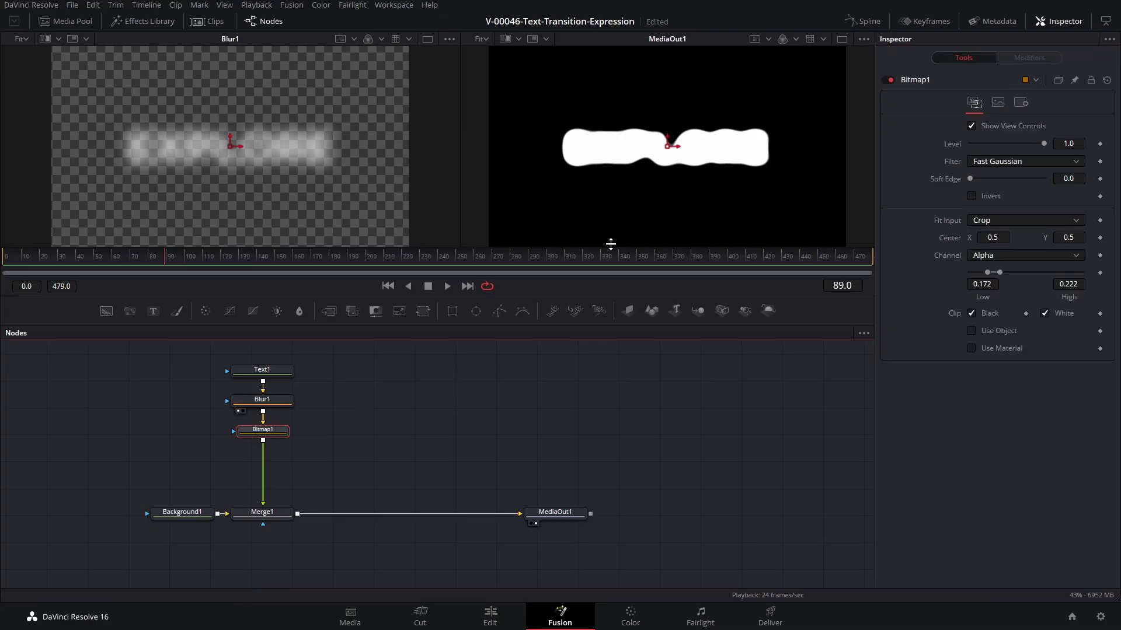
scroll(749, 175, "up", 5)
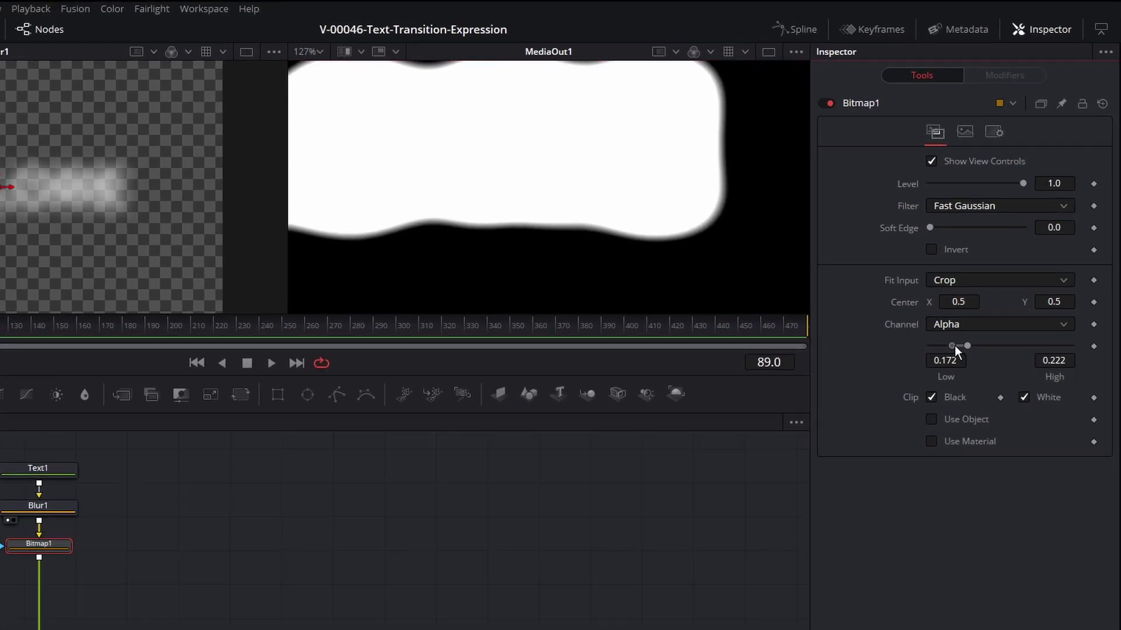
left_click_drag(989, 272, 992, 272)
mouse_move(959, 345)
left_mouse_down()
mouse_move(993, 346)
mouse_move(951, 346)
mouse_move(984, 345)
mouse_move(974, 348)
left_mouse_up()
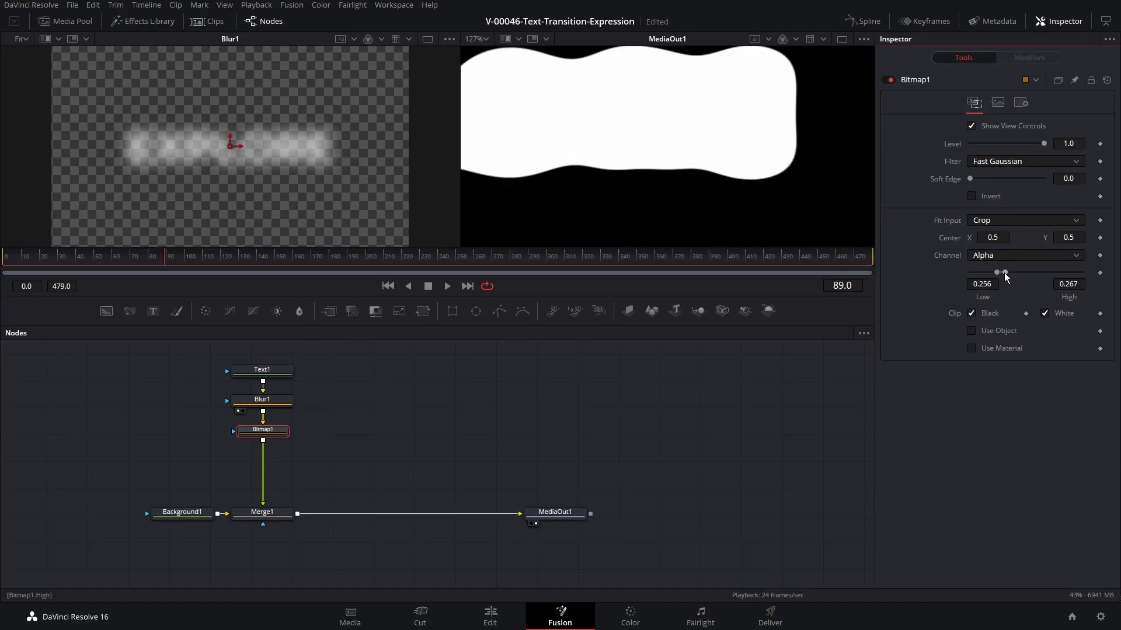
key("ctrl+f")
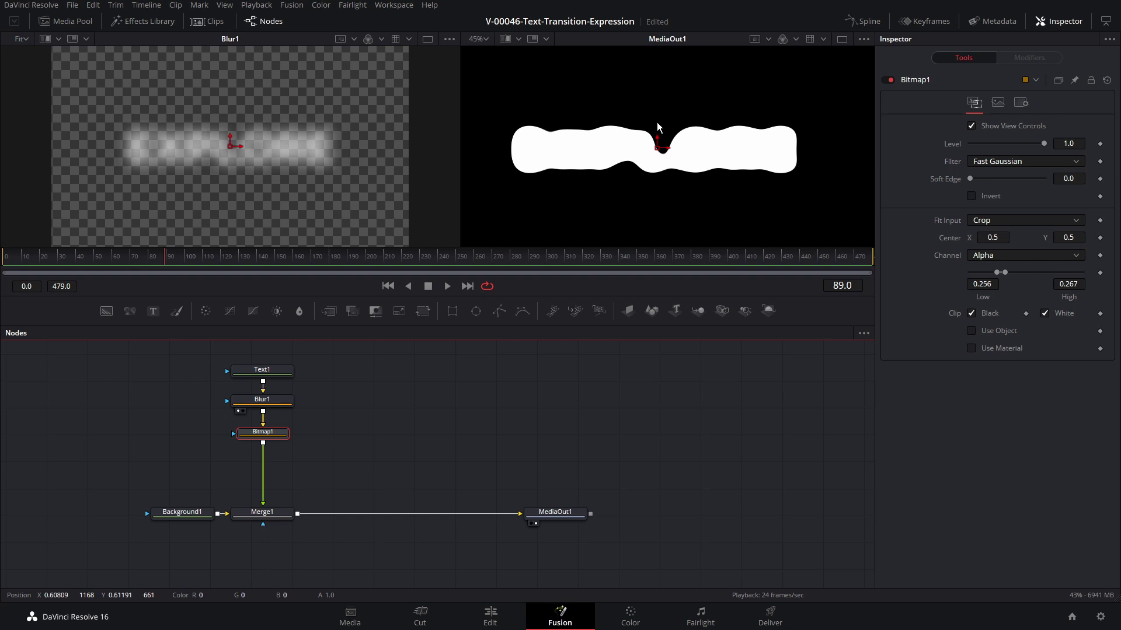
Change the EXPLORE text color from the Text1 settings to a bright green.
left_click(275, 373)
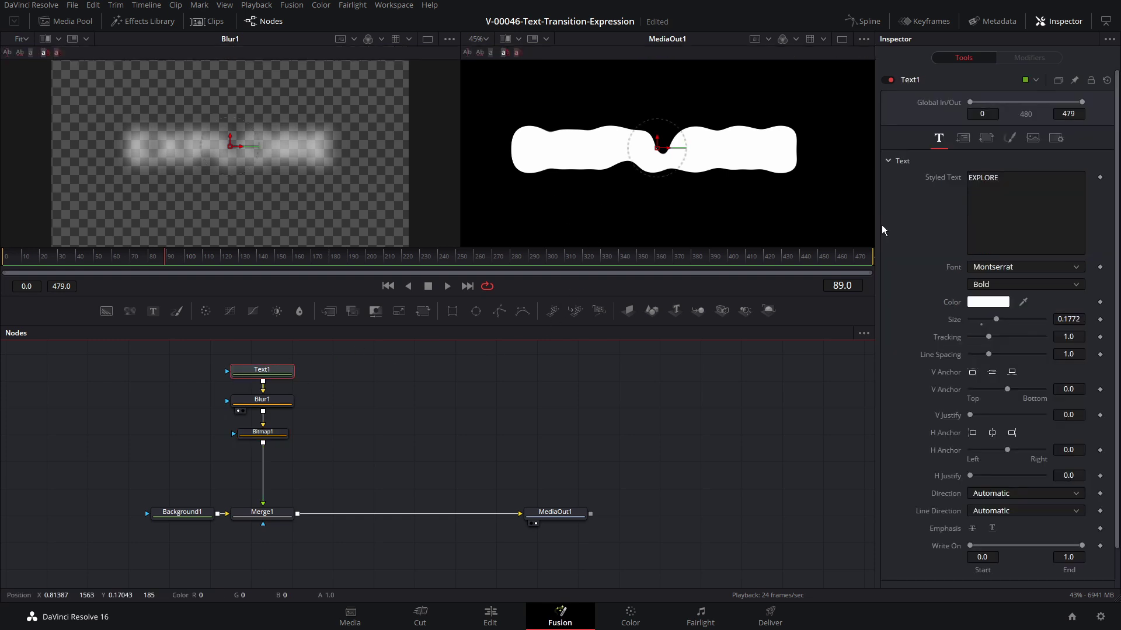
left_click(986, 303)
left_click(643, 209)
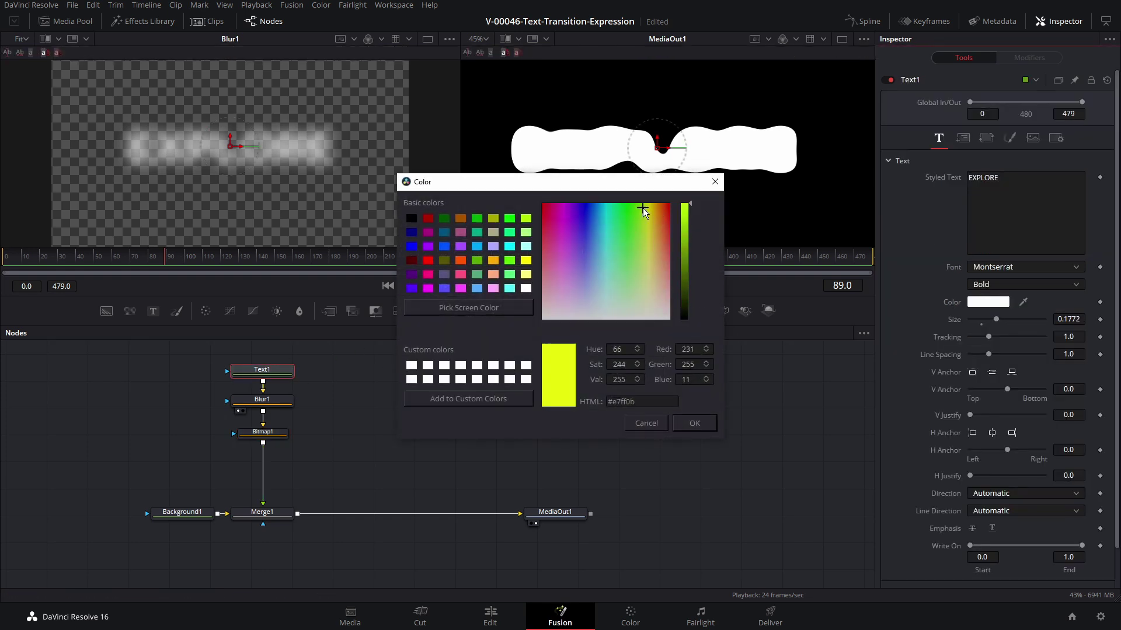
left_click(694, 420)
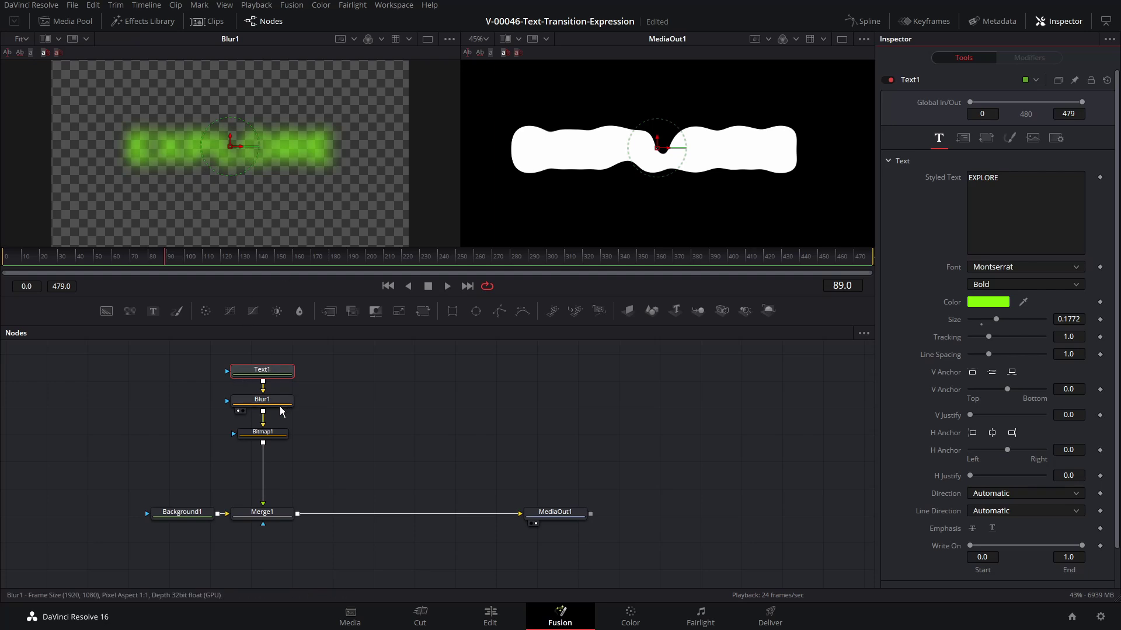
Feed a second Background node into Merge1 in place of Bitmap1, and connect Bitmap1 as that background's effect mask.
left_click(271, 433)
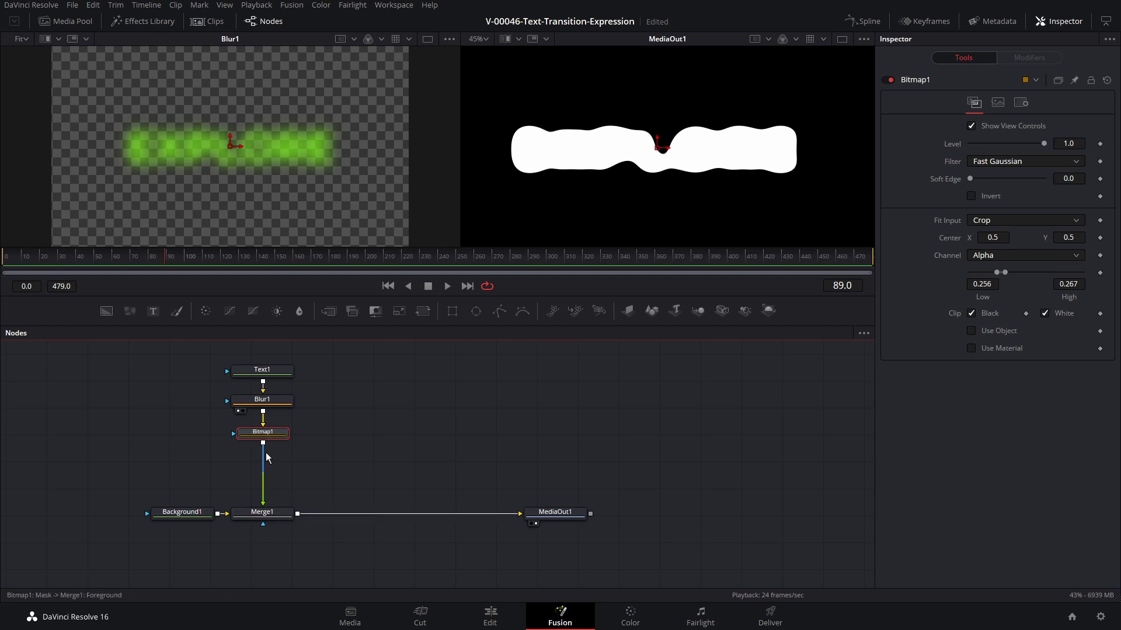
mouse_move(266, 495)
left_mouse_down()
mouse_move(285, 471)
mouse_move(220, 414)
mouse_move(166, 392)
mouse_move(264, 464)
mouse_move(278, 498)
mouse_move(263, 513)
left_mouse_up()
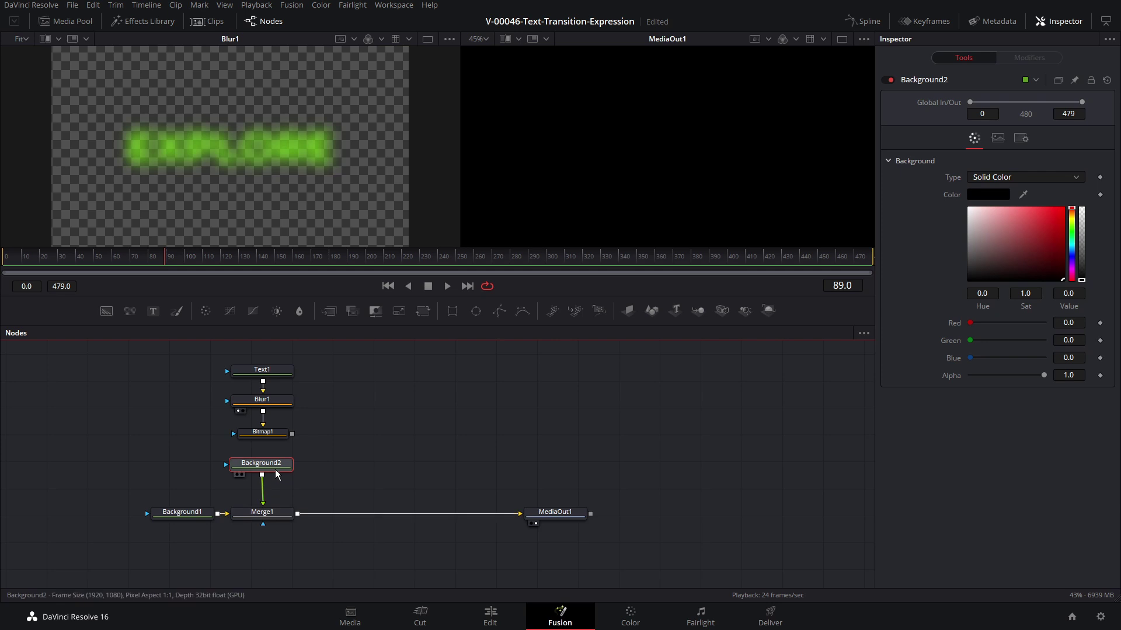
left_click_drag(292, 434, 227, 467)
left_click(262, 400)
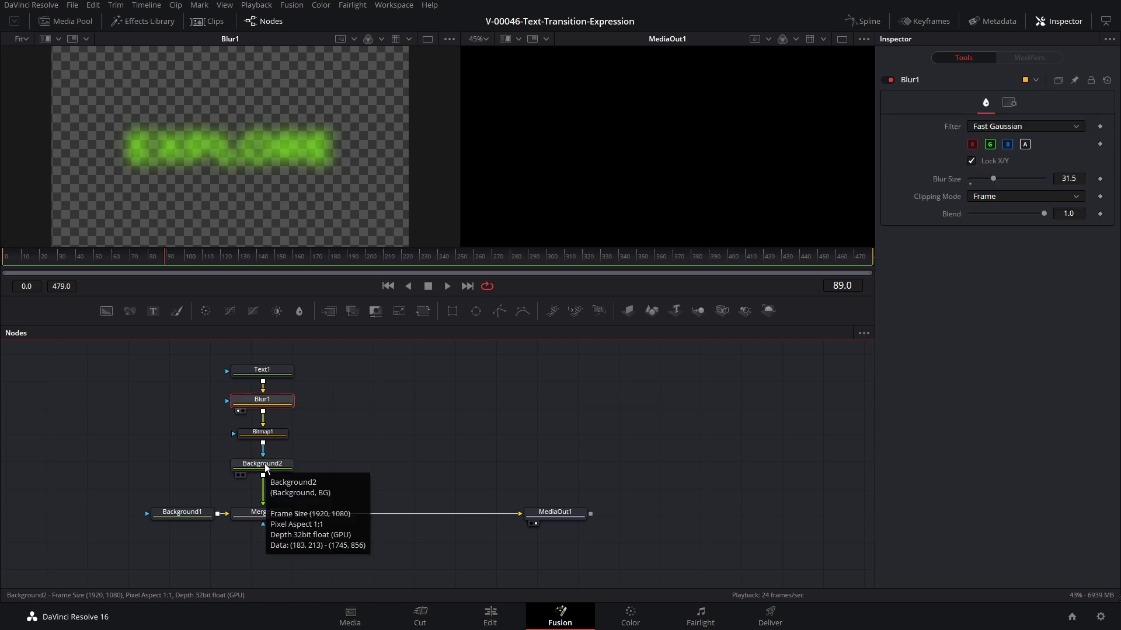
Show Background2 in the viewer beside MediaOut1 and set its color to red with a value of about 0.961.
left_click(265, 467)
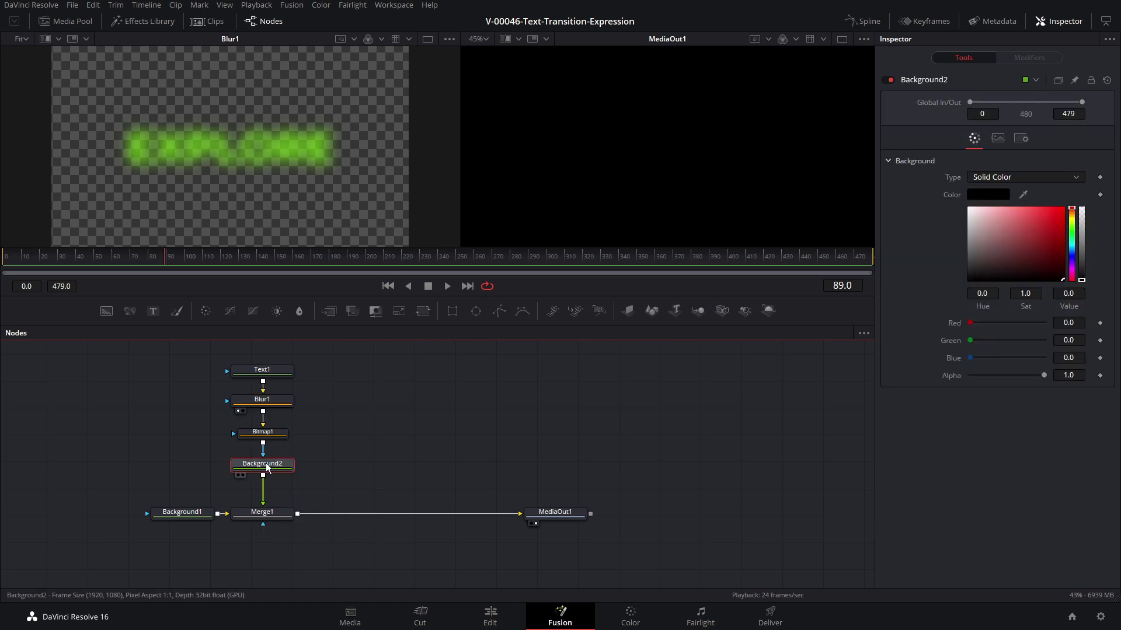
key("1")
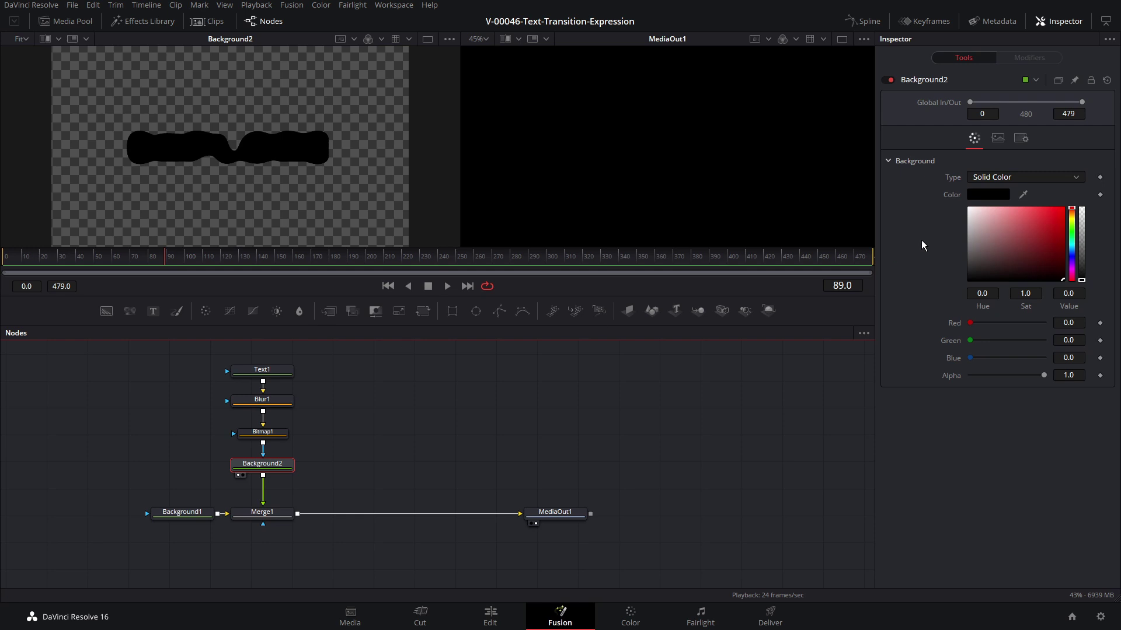
left_click(1063, 210)
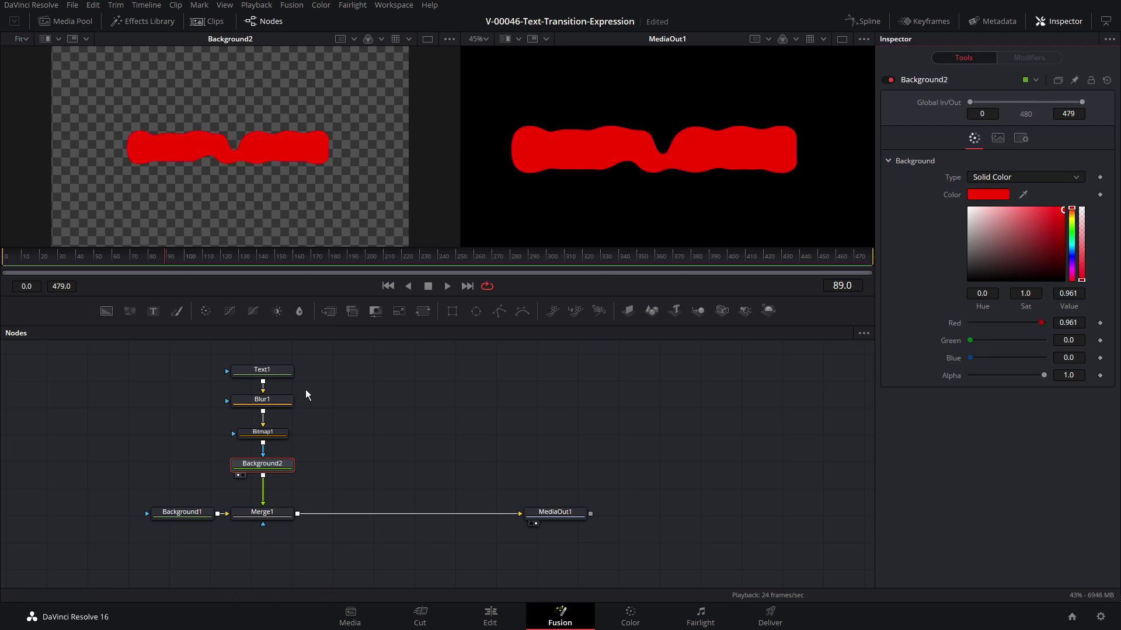
Switch Background2's fill type to Gradient, place the gradient's end point almost straight below its start, and view MediaOut1 alone.
left_click(266, 434)
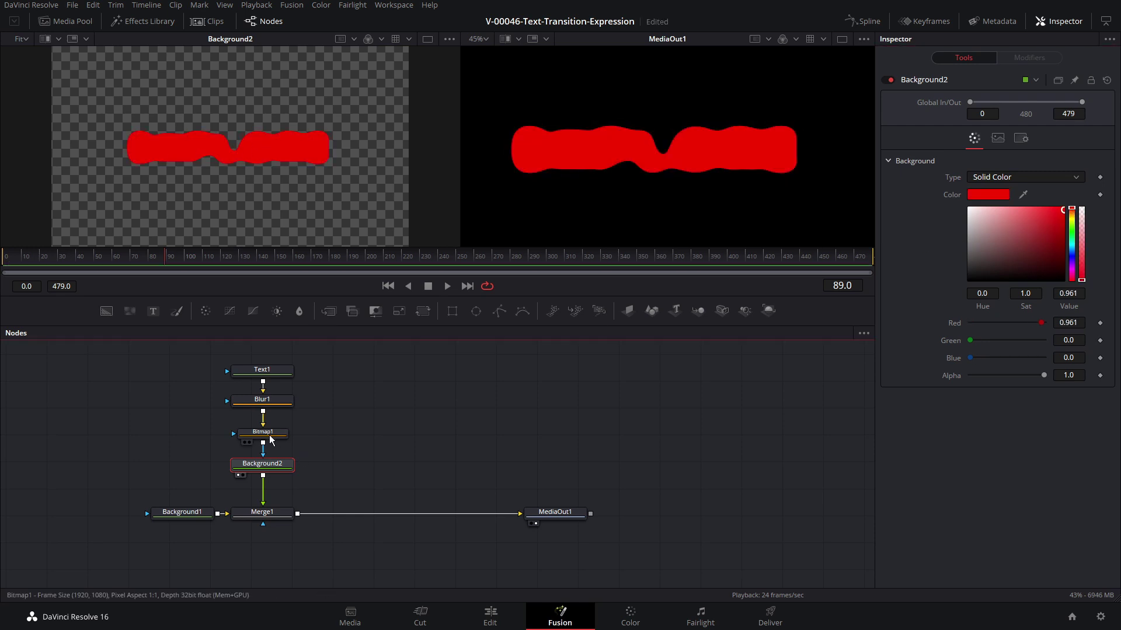
left_click(264, 466)
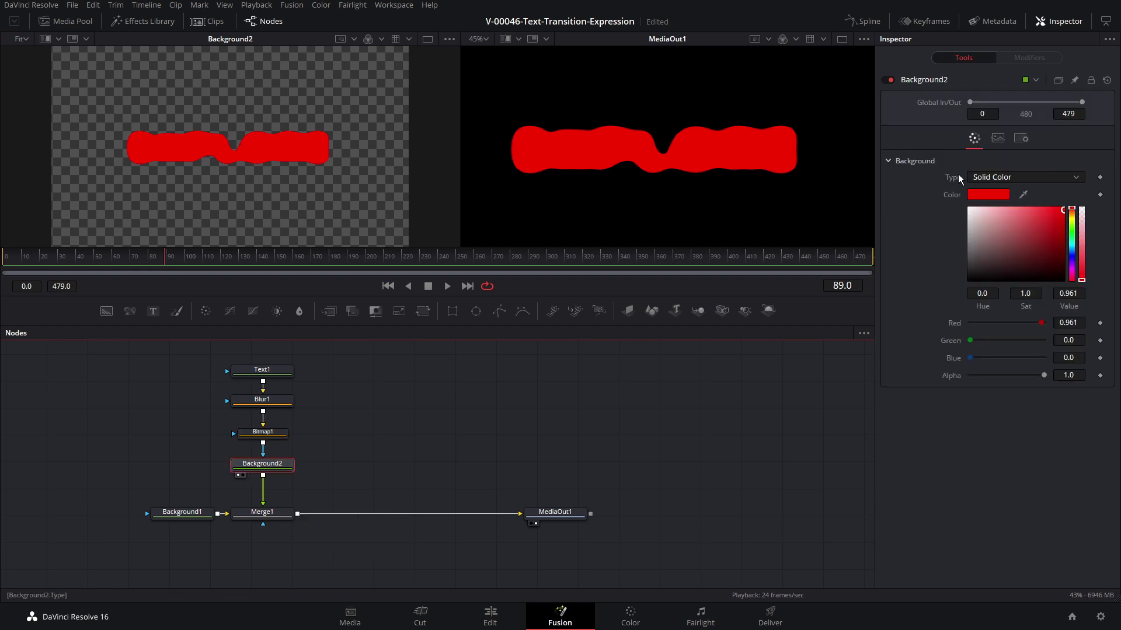
left_click(1026, 177)
left_click(992, 194)
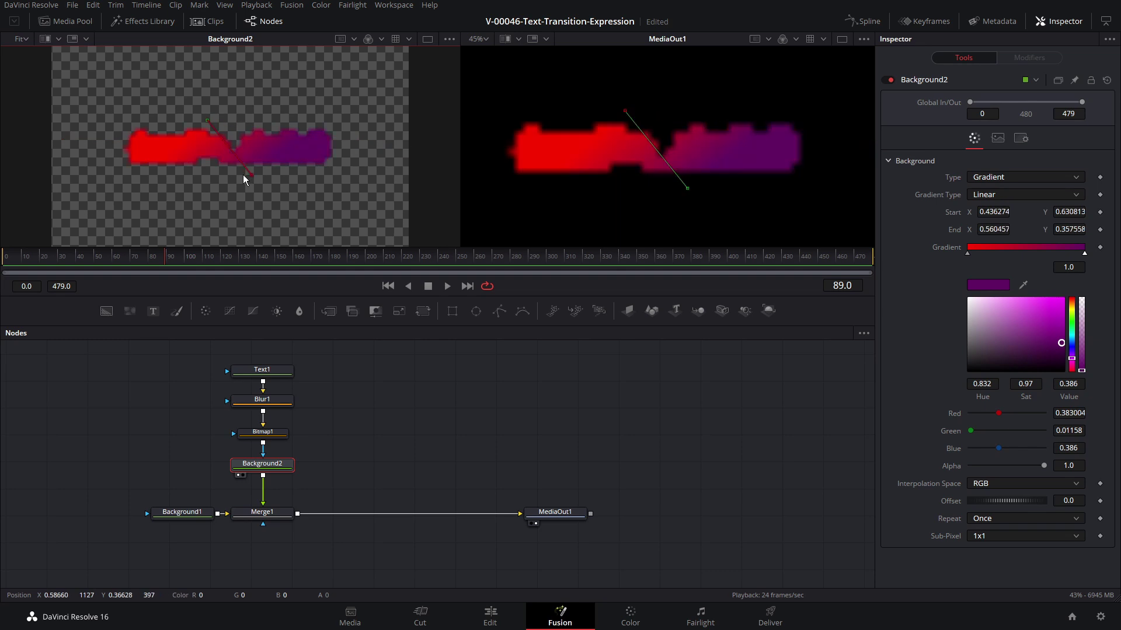
left_click_drag(244, 175, 209, 161)
left_click(840, 40)
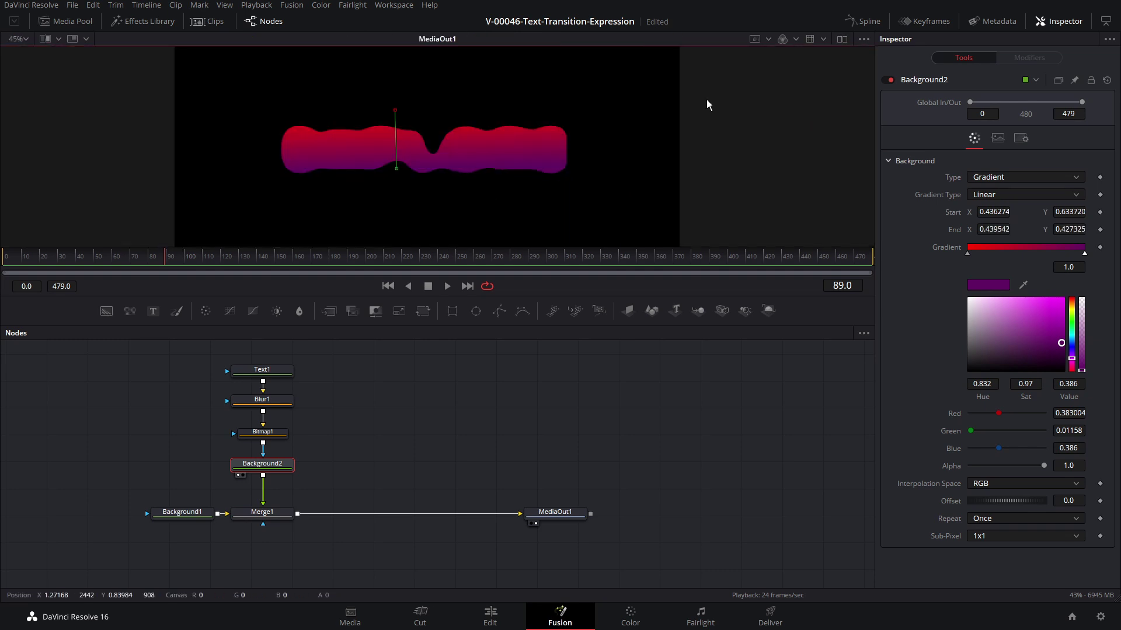
Set Blur1's blur size to about 11.8.
left_click(277, 402)
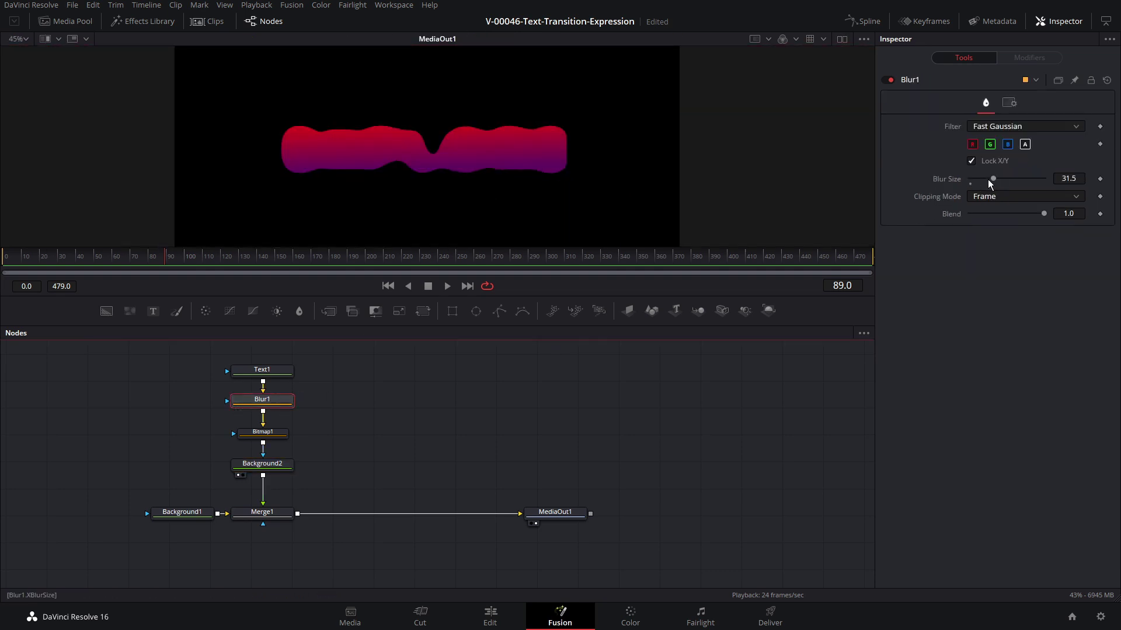
mouse_move(991, 178)
left_mouse_down()
mouse_move(969, 179)
mouse_move(1004, 179)
left_mouse_up()
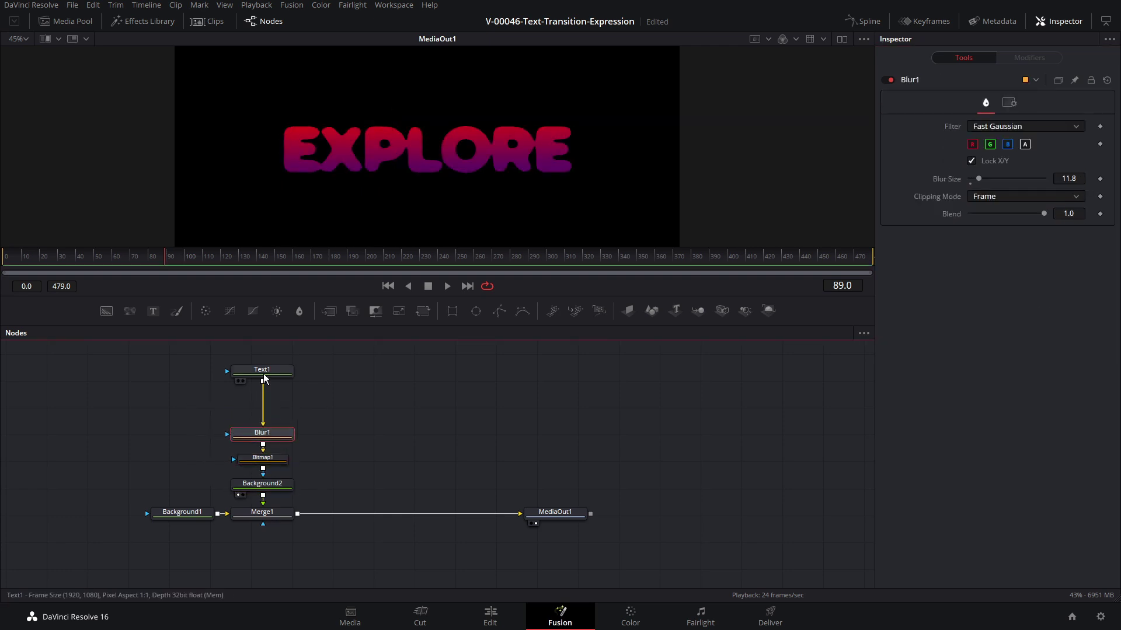
Move the Text1 node aside and paste an instance of it beside the original.
left_click_drag(263, 374, 214, 373)
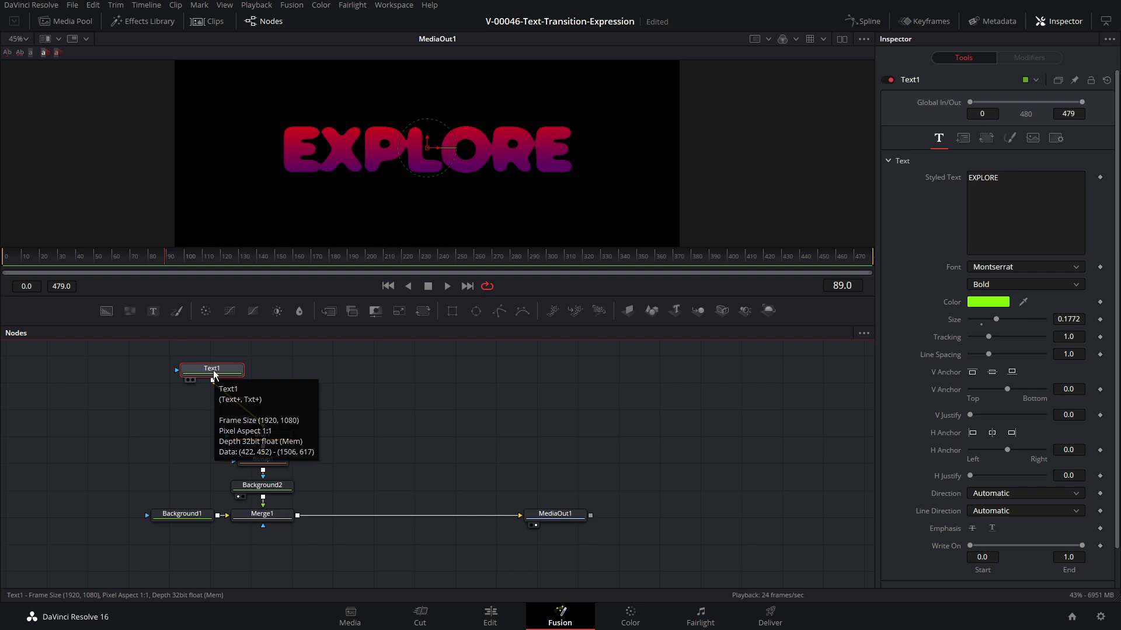
left_click(299, 371)
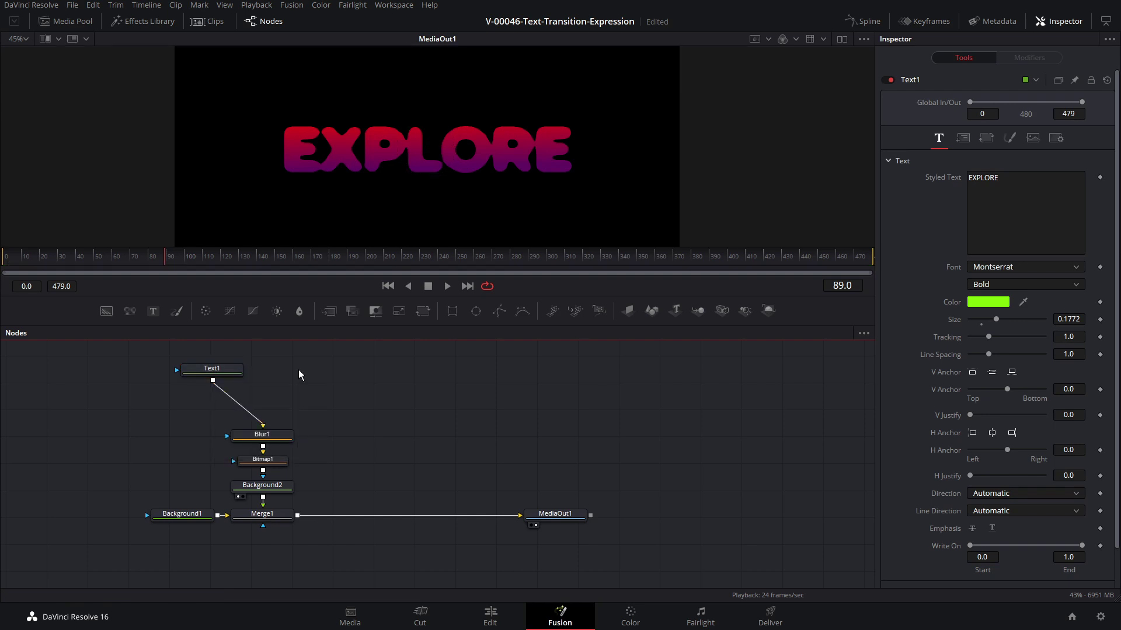
key("ctrl+shift+v")
left_click_drag(299, 369, 321, 370)
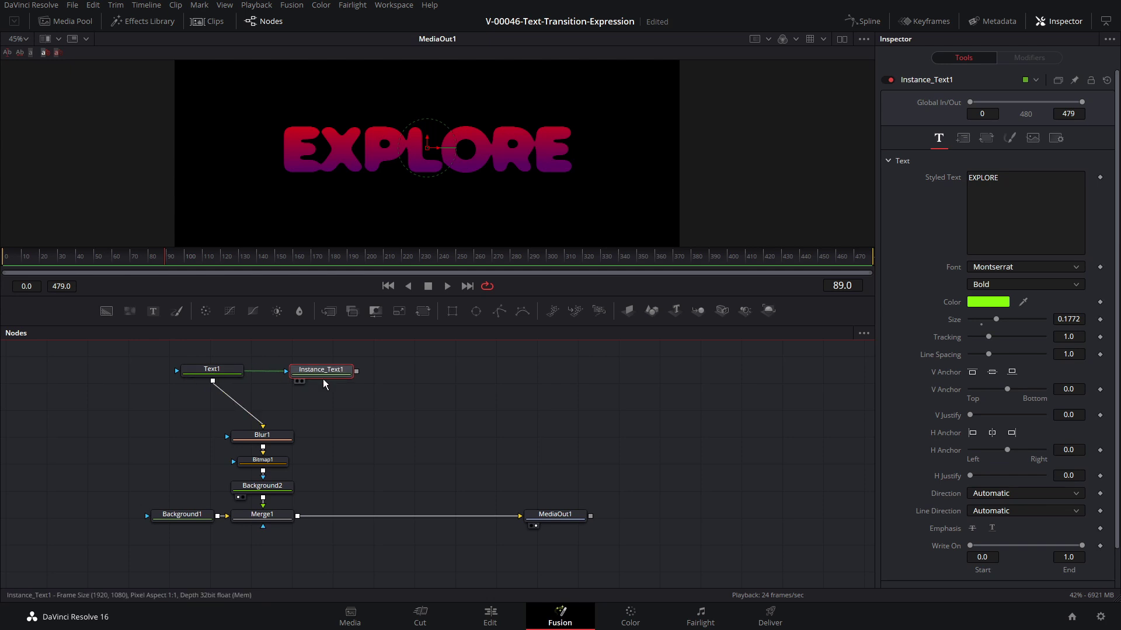
Deinstance the styled text of Instance_Text1 and change its wording to RESOLVE.
right_click(946, 179)
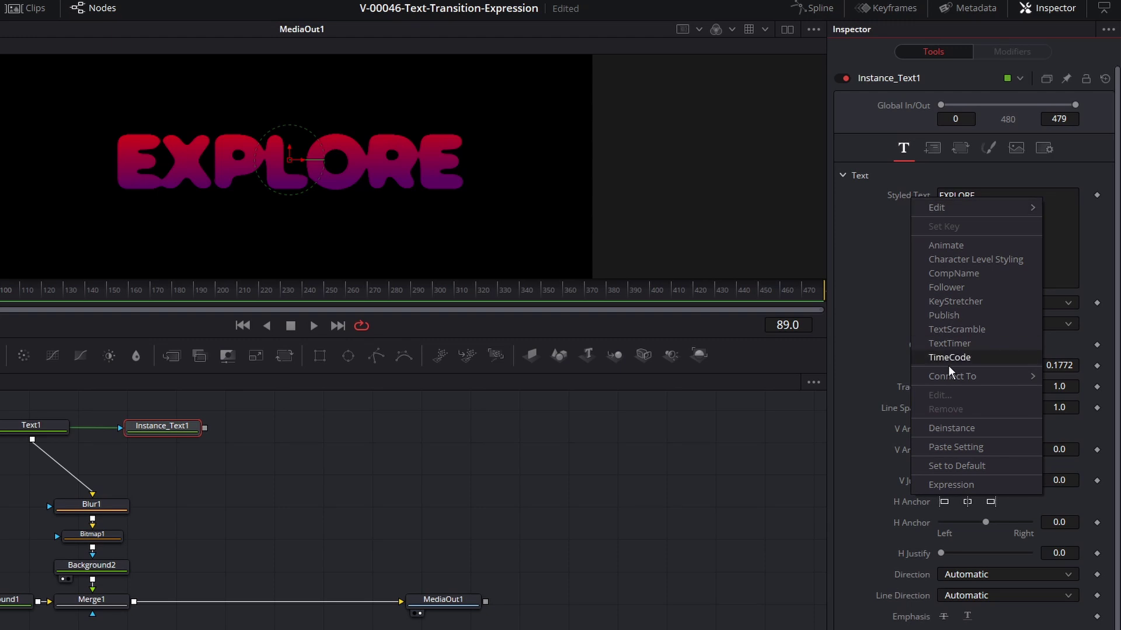
left_click(951, 427)
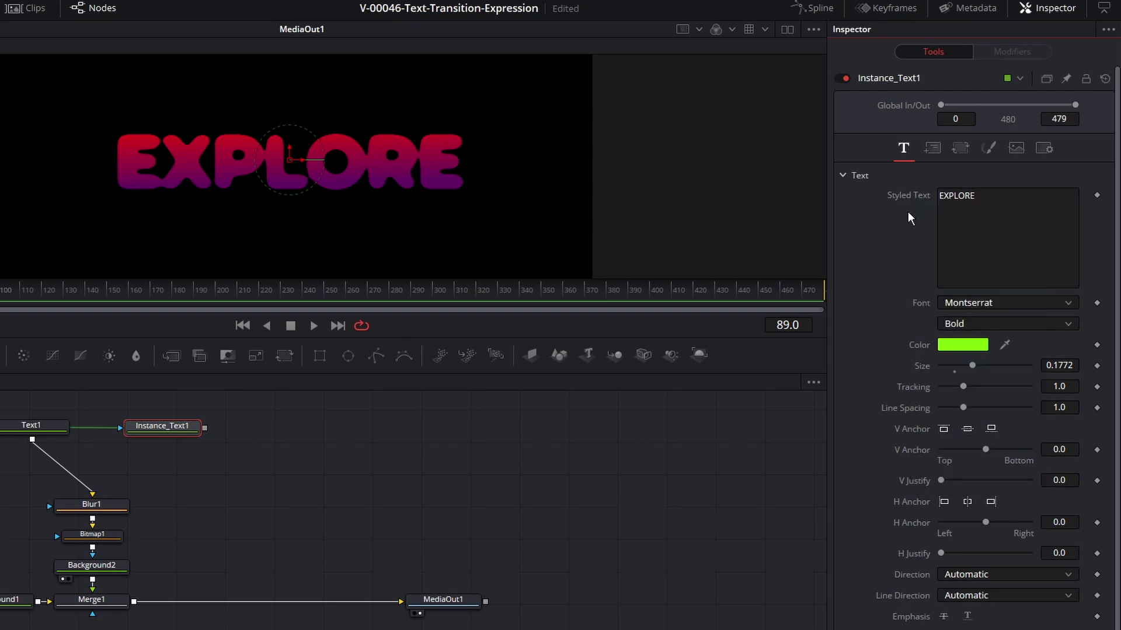
double_click(1002, 196)
type("RESOLVE")
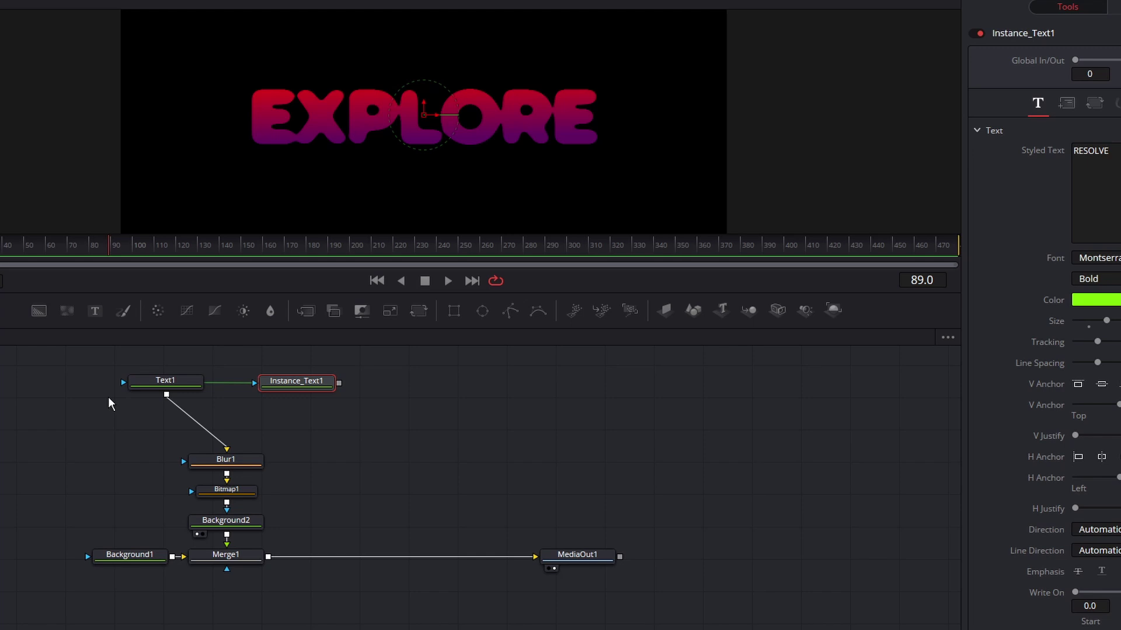
Add a Dissolve node below the two text nodes and place it just above Blur1.
left_click(289, 417)
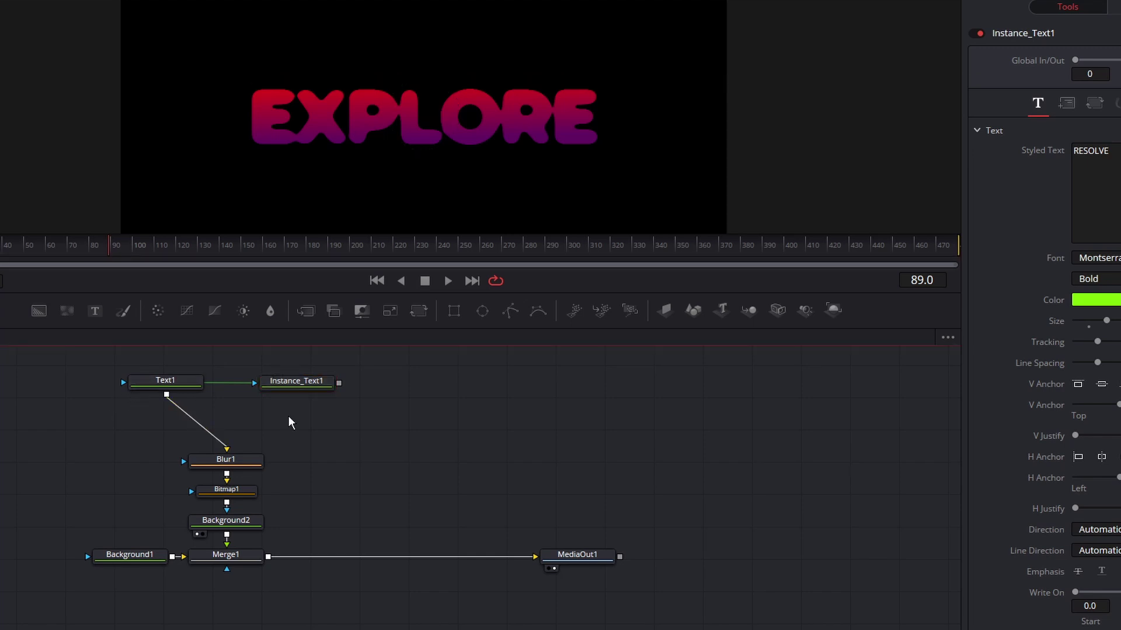
key("shift+space")
type("bit")
key("BackSpace")
key("BackSpace")
key("BackSpace")
type("dissol")
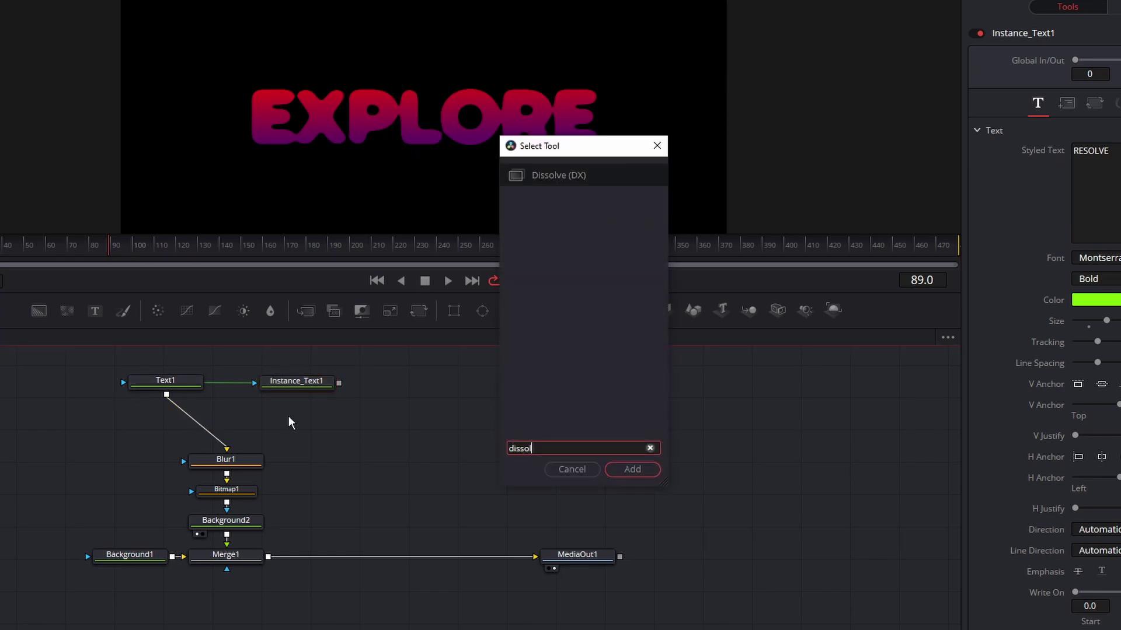
key("Return")
left_click_drag(289, 422, 235, 422)
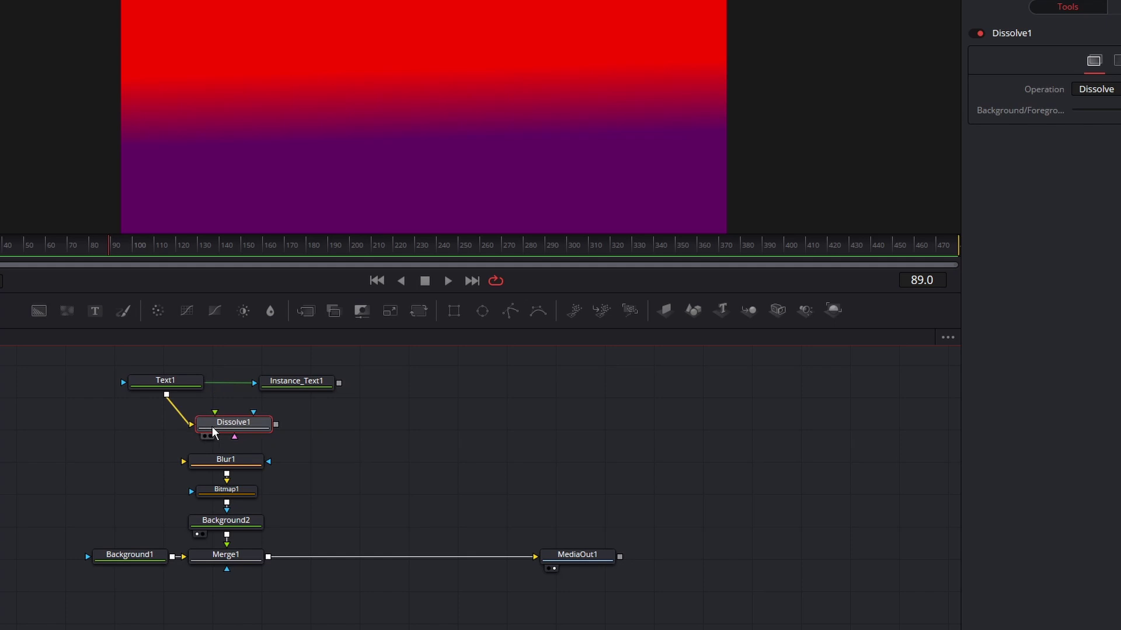
Connect Instance_Text1 as Dissolve1's foreground and feed Dissolve1's output into Blur1, aligning the node above the chain.
left_click(317, 385)
left_click_drag(338, 383, 291, 442)
left_click_drag(192, 460, 181, 461)
left_click(233, 427)
left_click(240, 428)
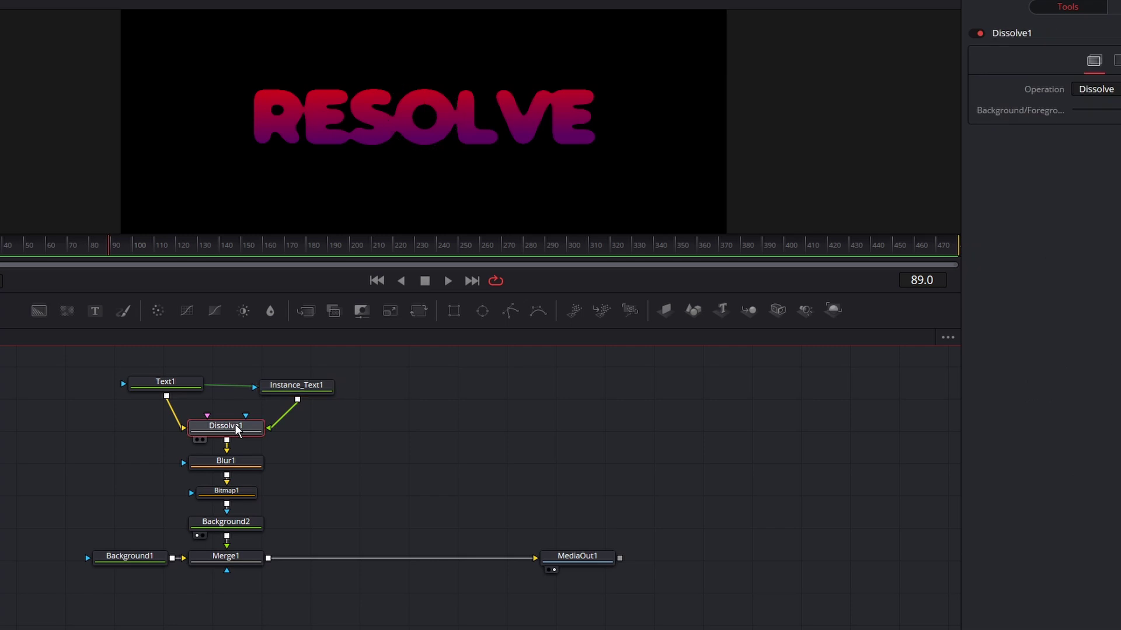
Try a Dissolve1 background/foreground mix of 0.5 together with a Blur1 blur size of about 55.1.
mouse_move(1031, 149)
left_mouse_down()
mouse_move(936, 152)
mouse_move(1028, 149)
mouse_move(1017, 148)
left_mouse_up()
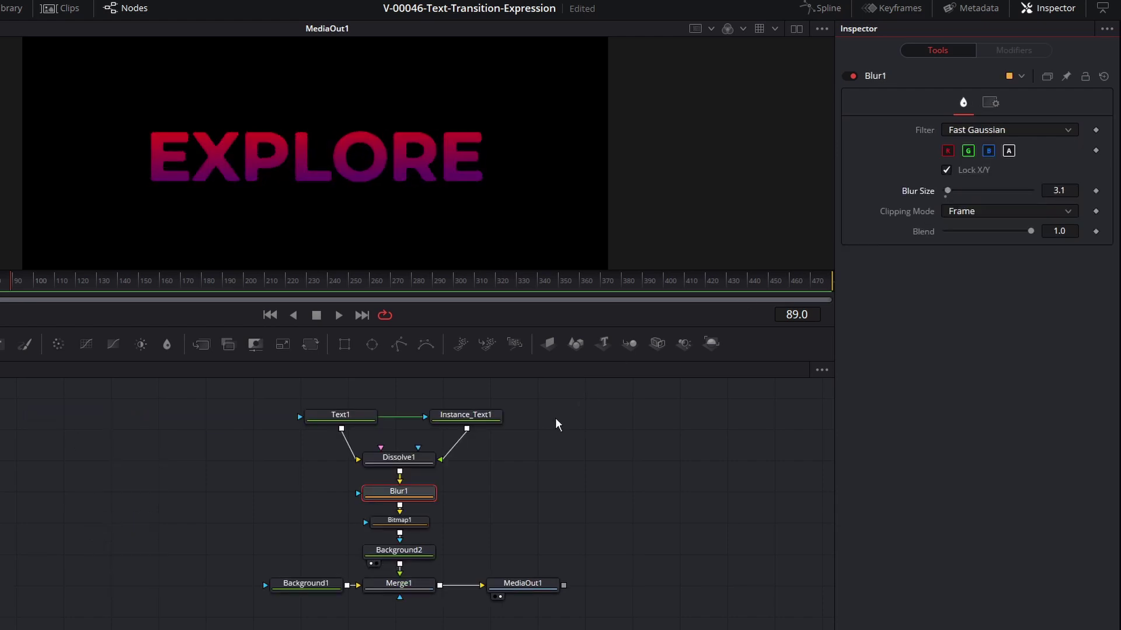
left_click(403, 460)
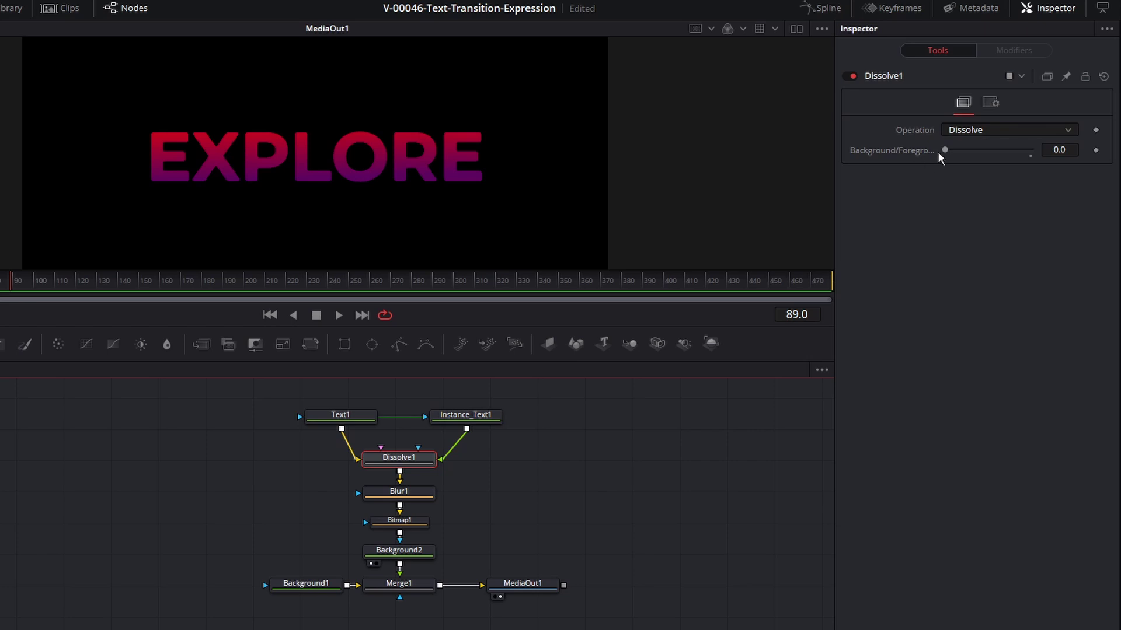
left_click_drag(945, 151, 986, 149)
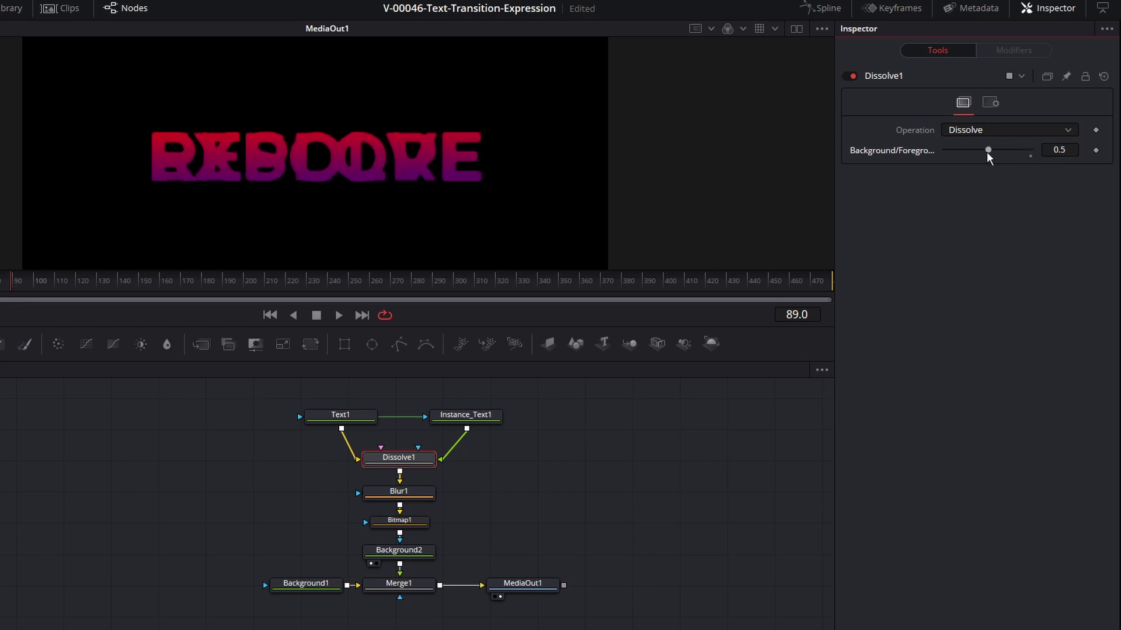
left_click(399, 492)
left_click_drag(954, 191, 990, 188)
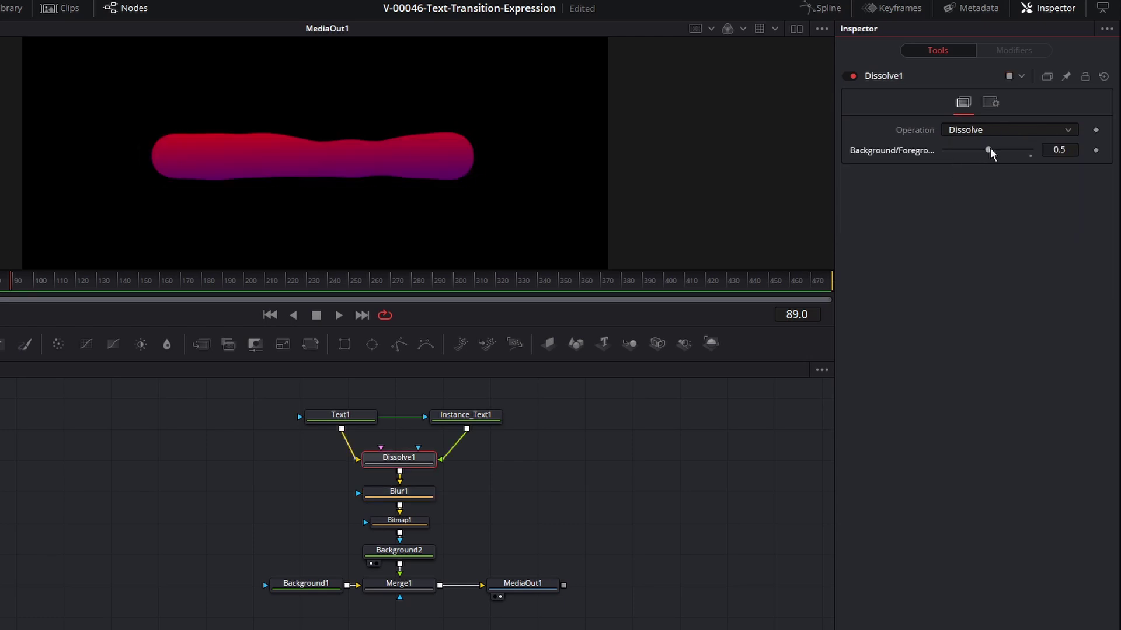
Set Dissolve1's background/foreground mix to 1.0 and lower Blur1's blur size to about 13.4.
left_click_drag(990, 149, 1037, 149)
left_click(418, 491)
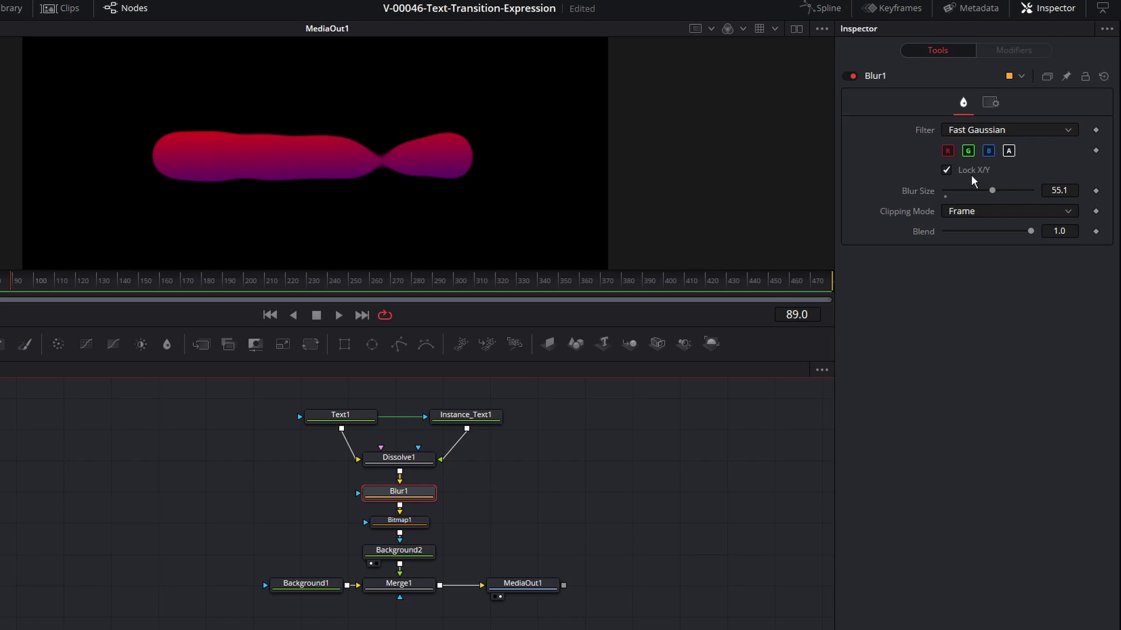
left_click_drag(968, 191, 952, 191)
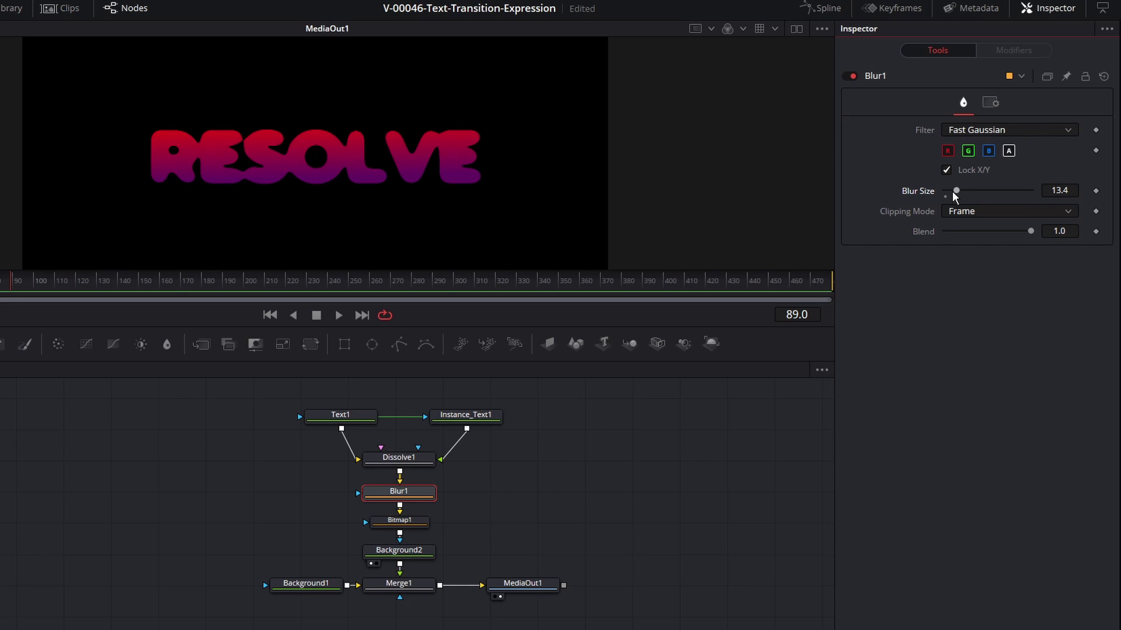
Reduce Blur1's blur size to about 7.1.
left_click(355, 420)
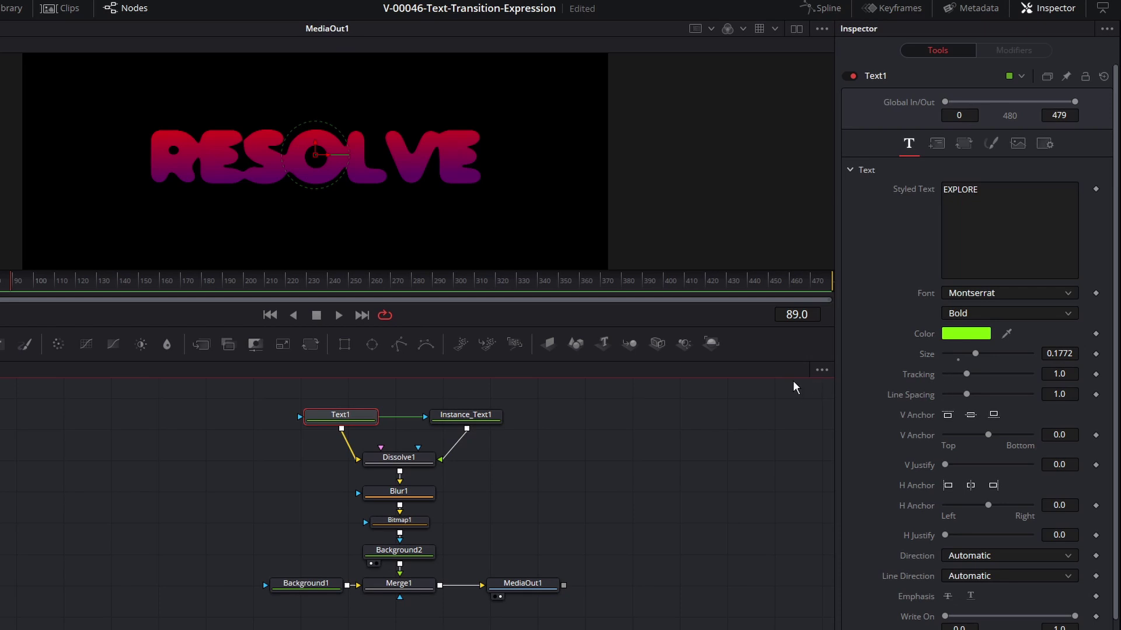
left_click(401, 494)
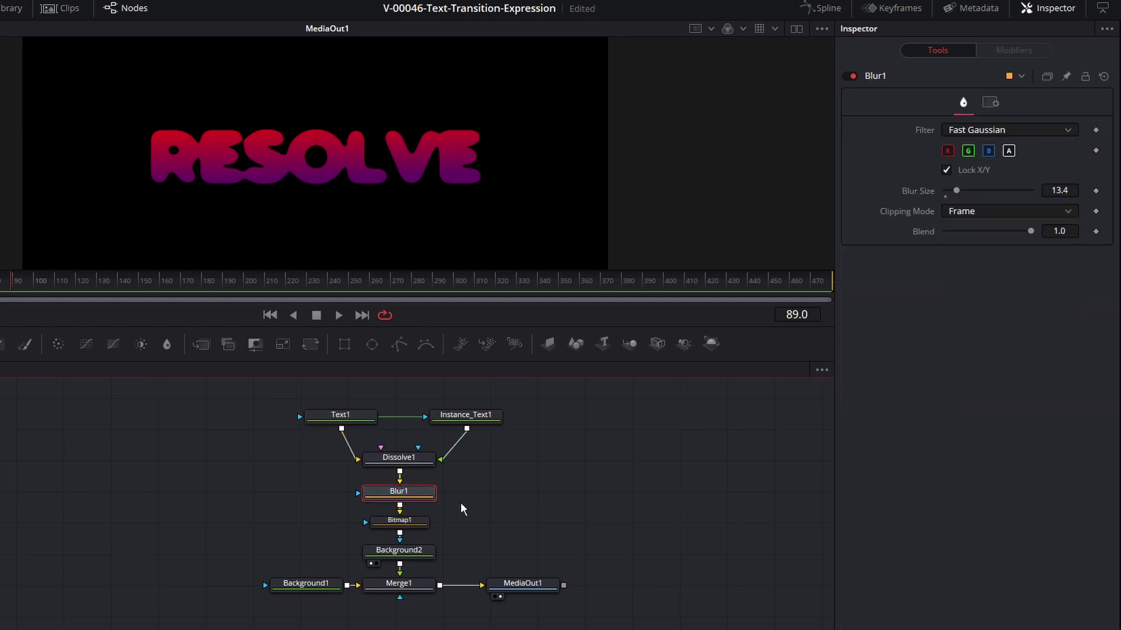
left_click(957, 194)
left_click_drag(957, 194, 949, 193)
left_click(425, 495)
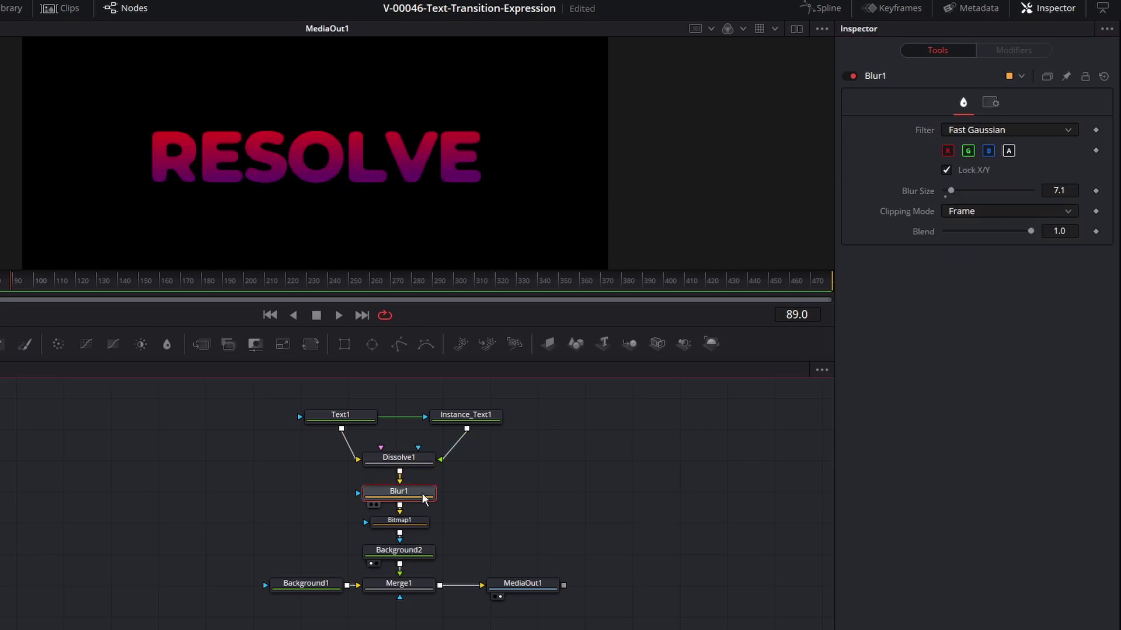
Pin Blur1's controls in the Inspector so they stay available alongside Dissolve1's settings.
left_click(398, 459)
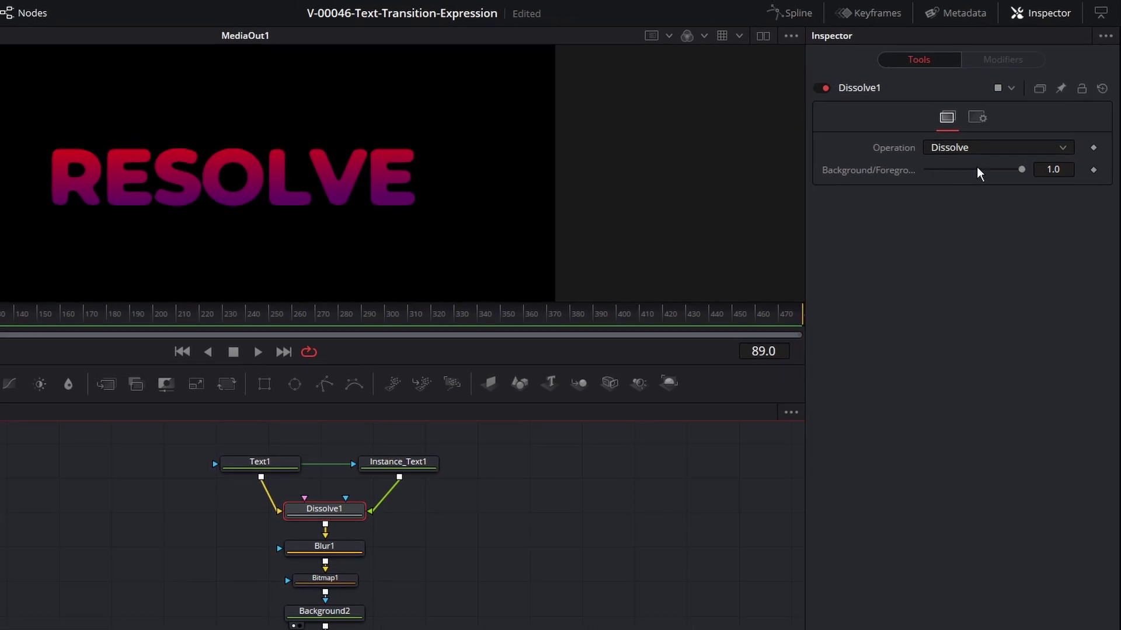
left_click(353, 547)
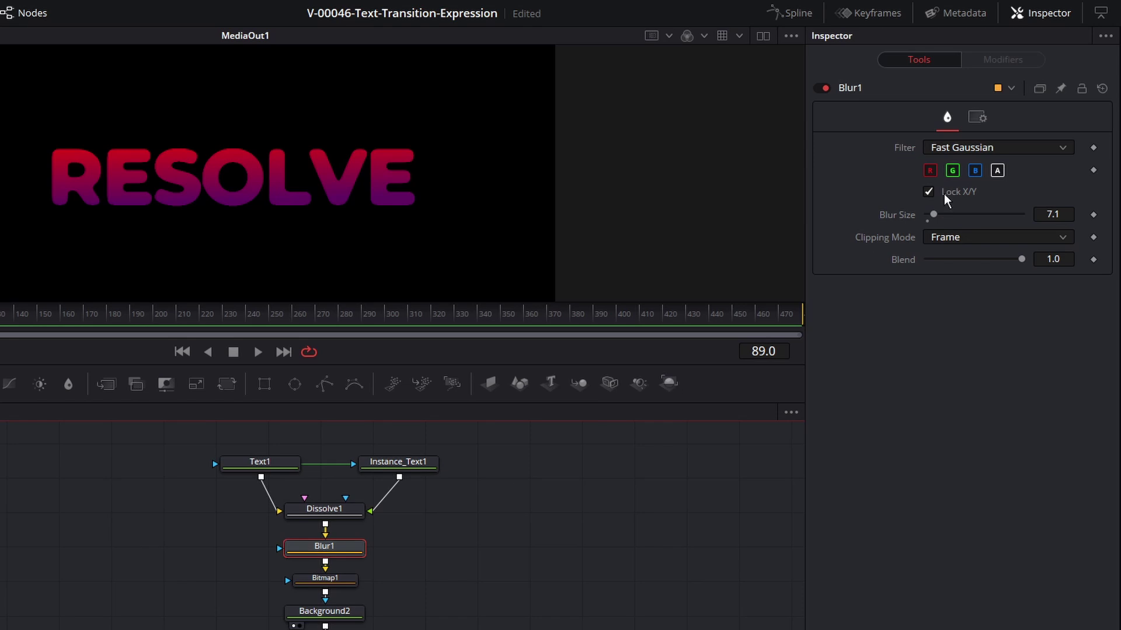
left_click(1059, 89)
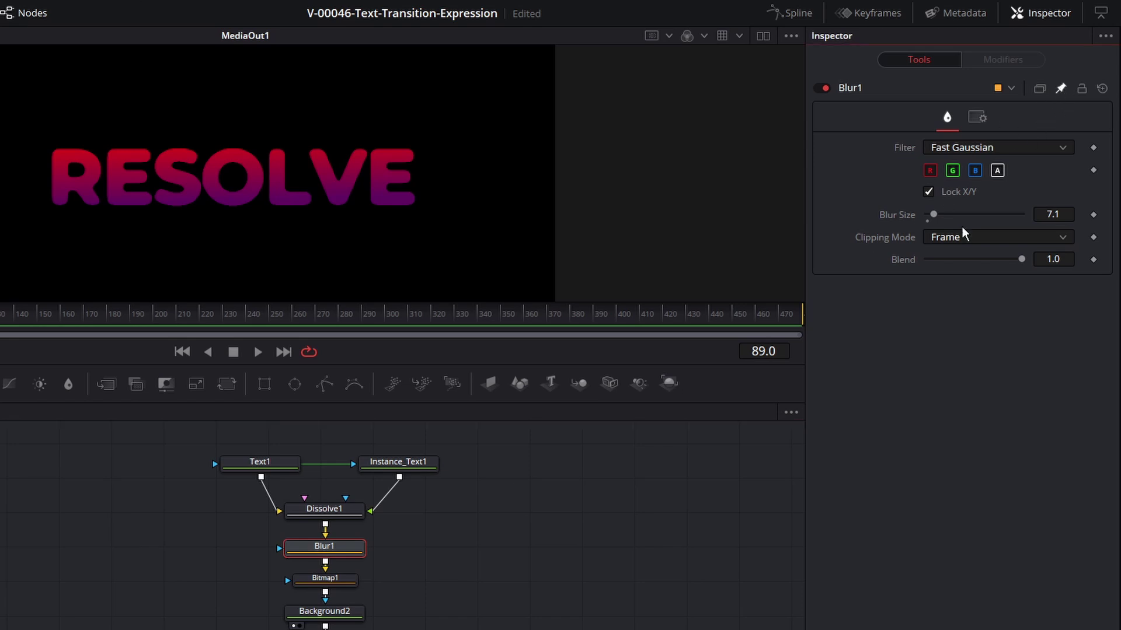
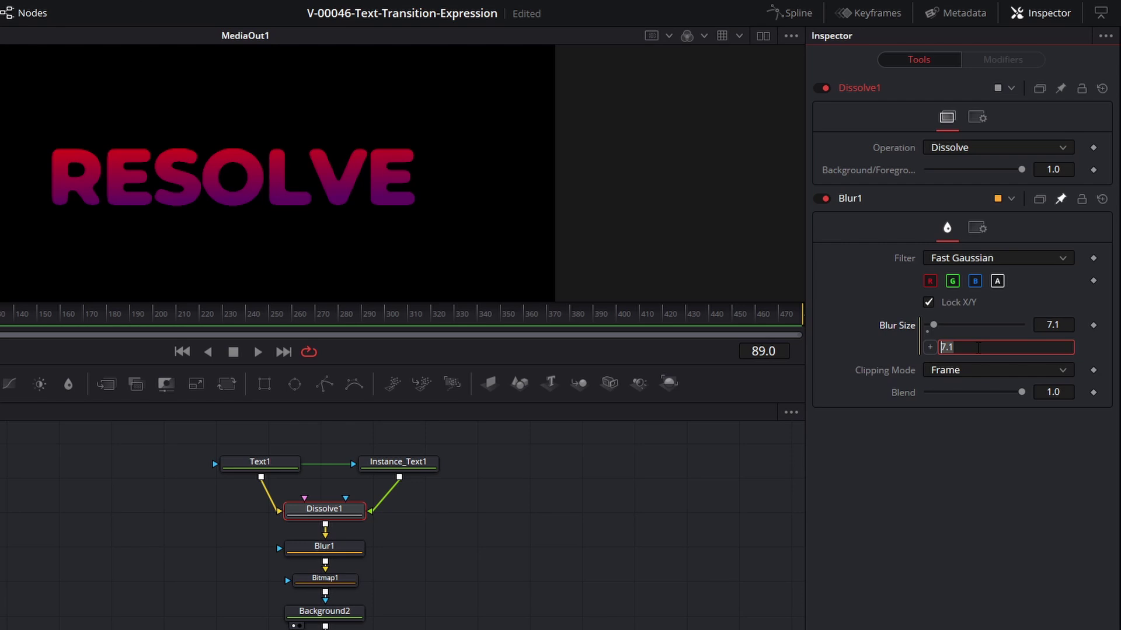
Test constant values of 30 and 1 in the expression for Blur1's blur size.
type("30")
key("Return")
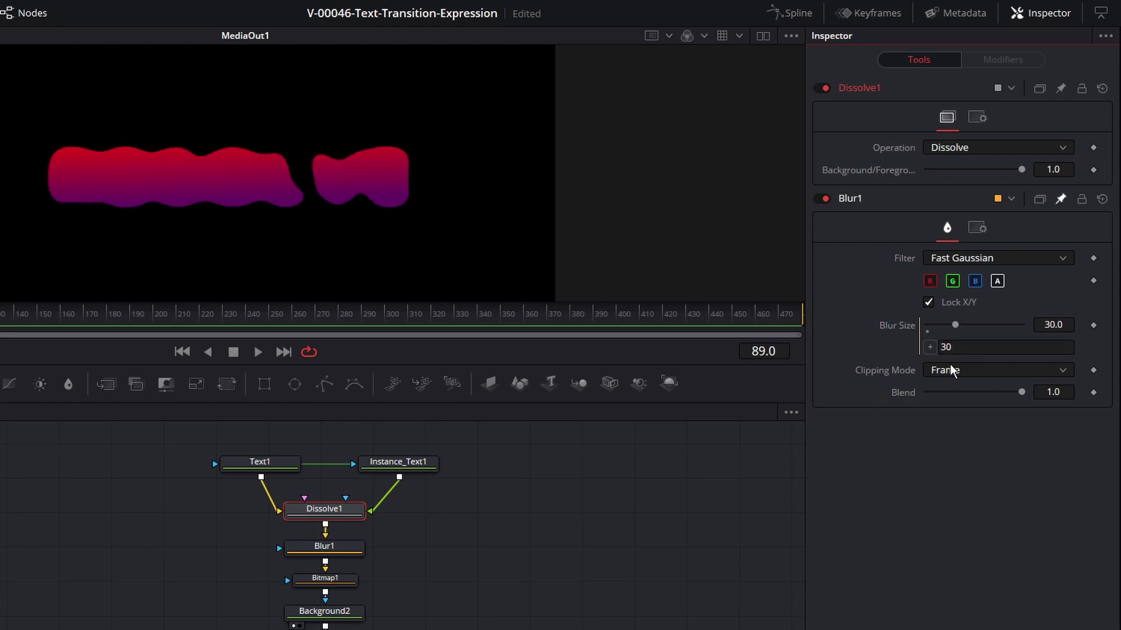
type("1")
key("Return")
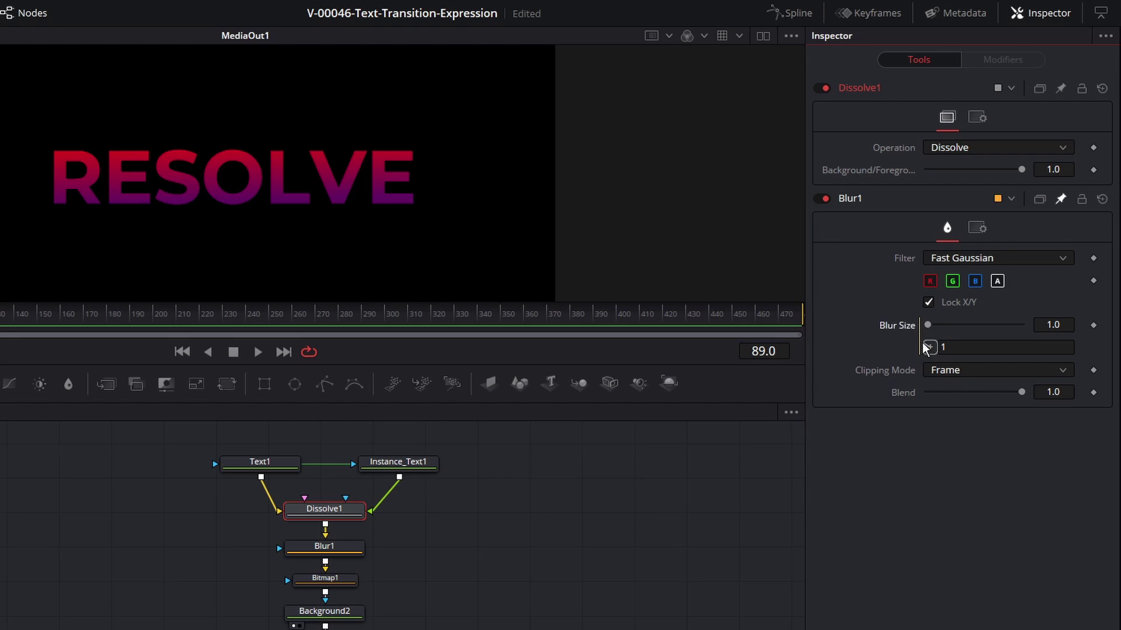
Link Blur1's blur size to Dissolve1's background/foreground mix with the expression Dissolve1.Mix.
left_click_drag(874, 318, 866, 170)
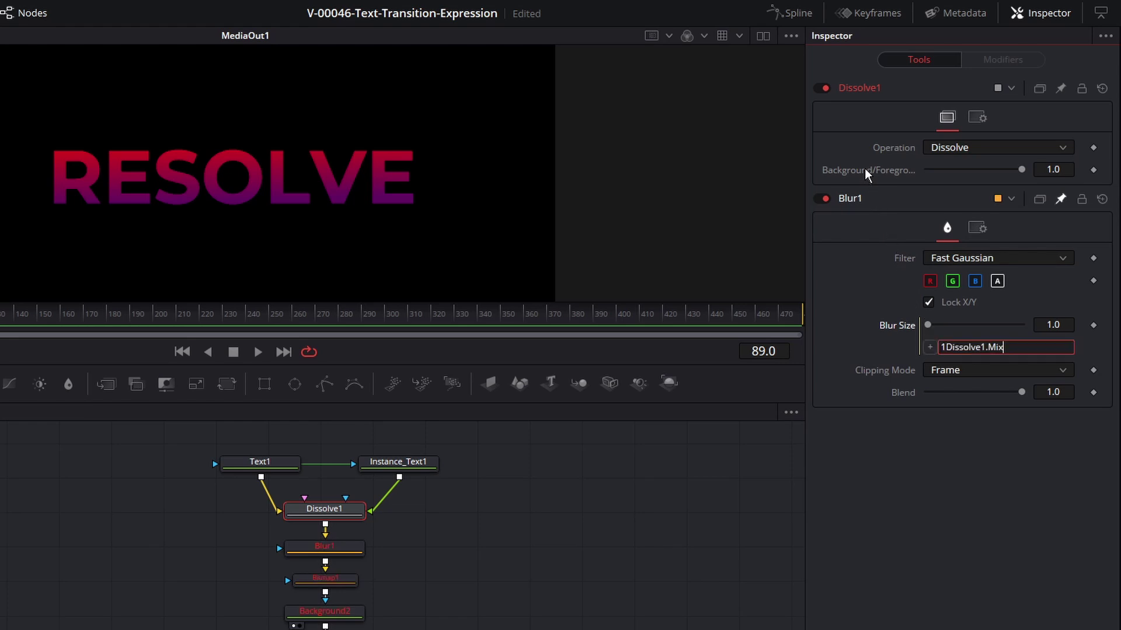
left_click(947, 348)
key("Home")
key("Delete")
left_click(999, 347)
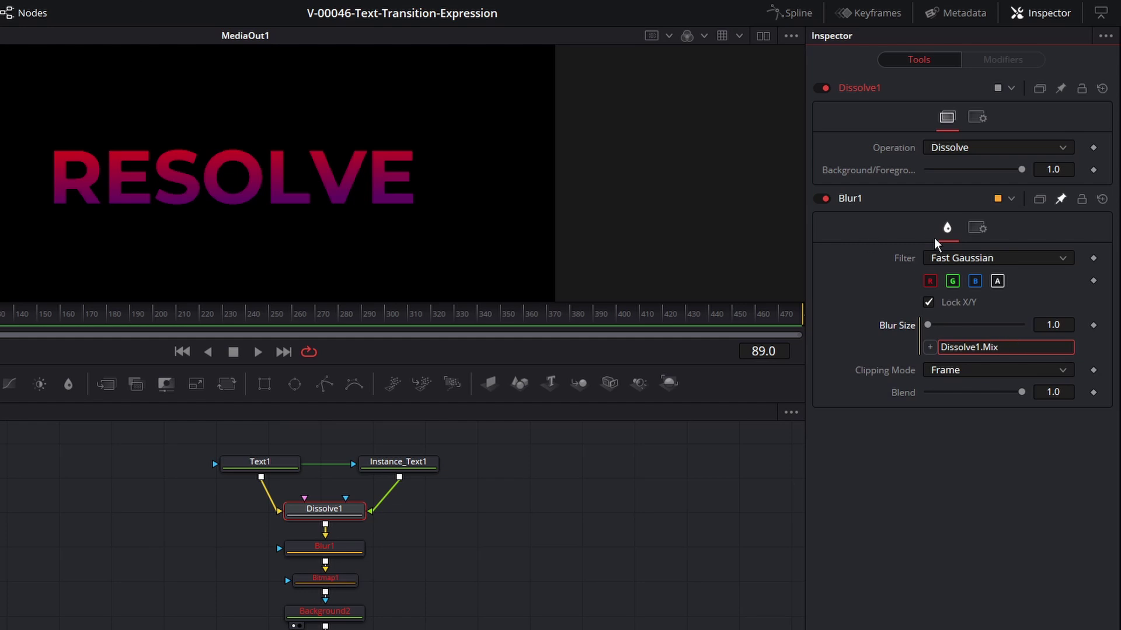
key("ctrl+a")
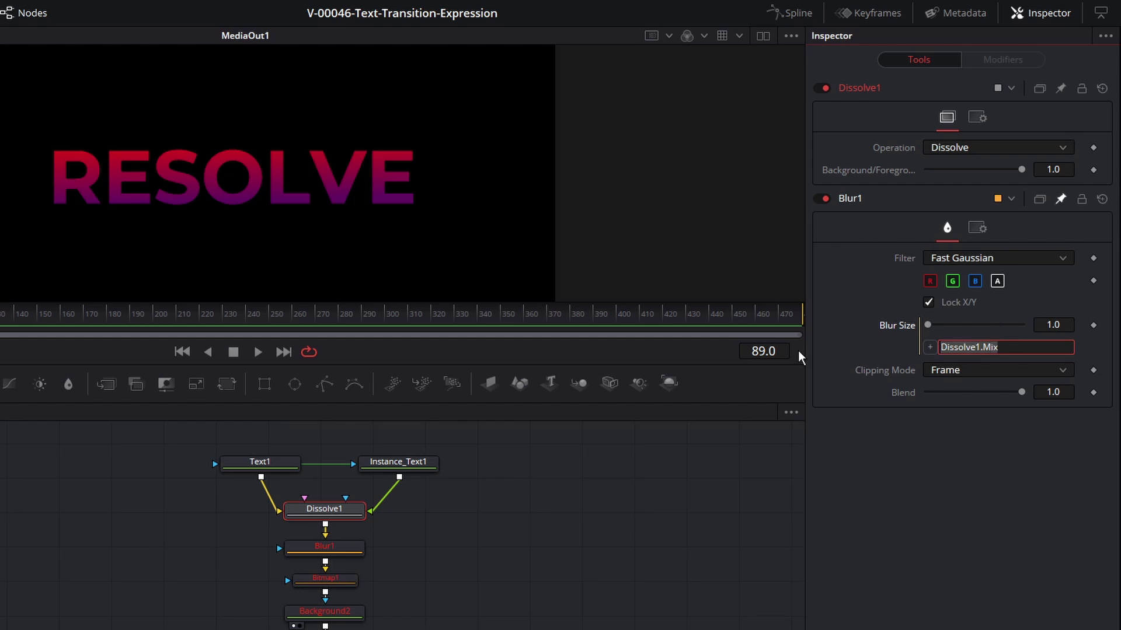
key("BackSpace")
type("Dissolve1.Mix")
key("Return")
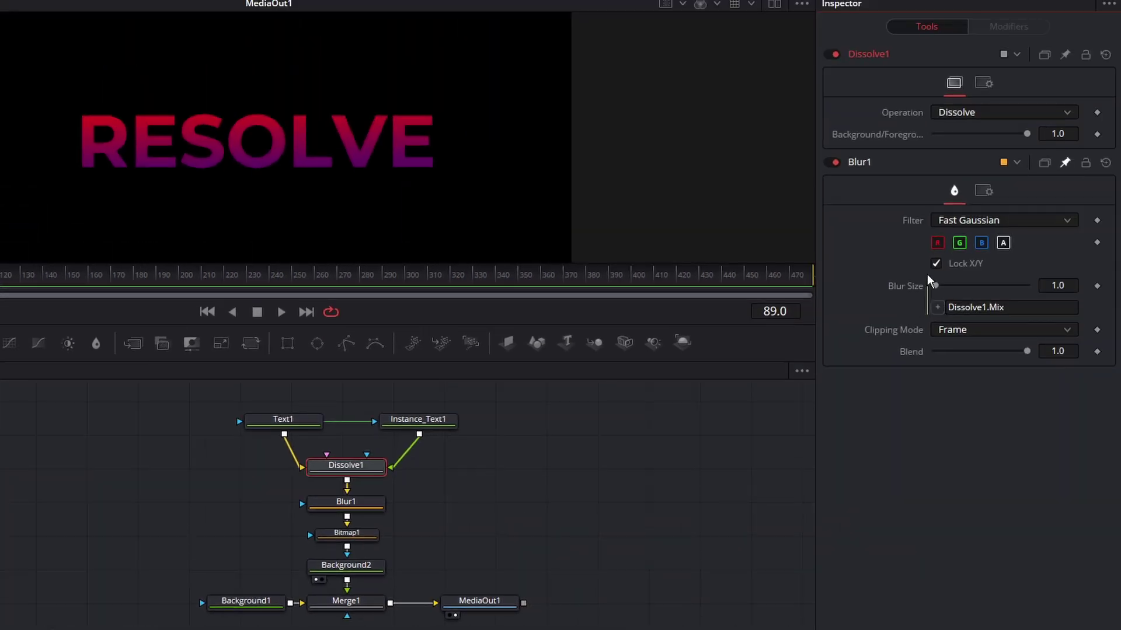
Vary Dissolve1's background/foreground mix between 0.0 and 1.0 to test how the linked blur size responds.
left_click_drag(1028, 133, 907, 135)
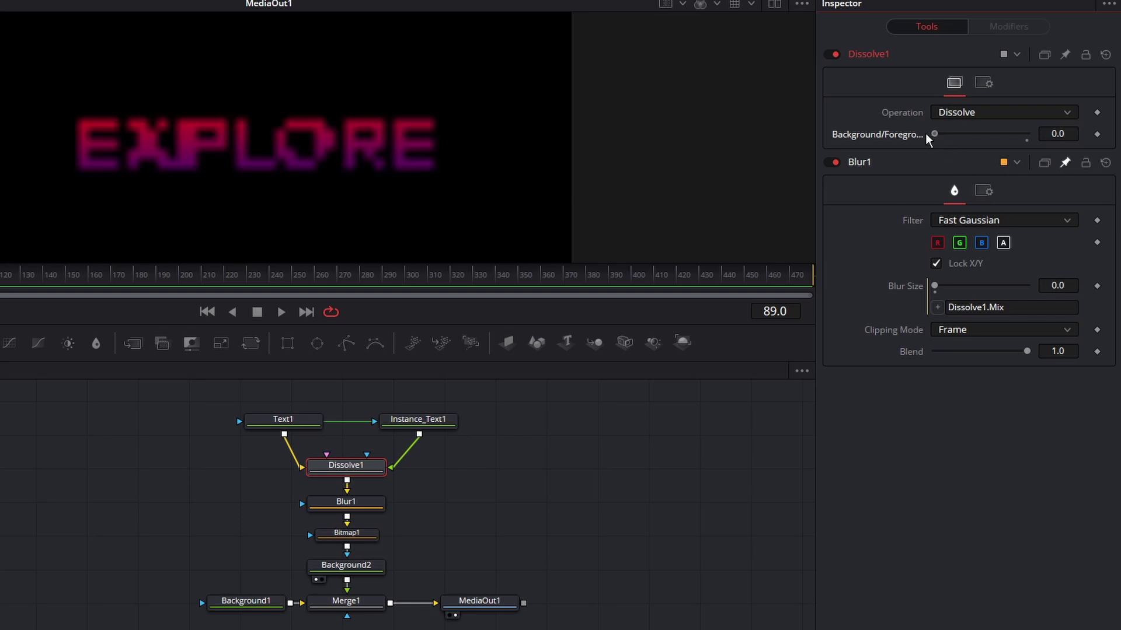
mouse_move(926, 135)
left_mouse_down()
mouse_move(997, 134)
mouse_move(979, 133)
left_mouse_up()
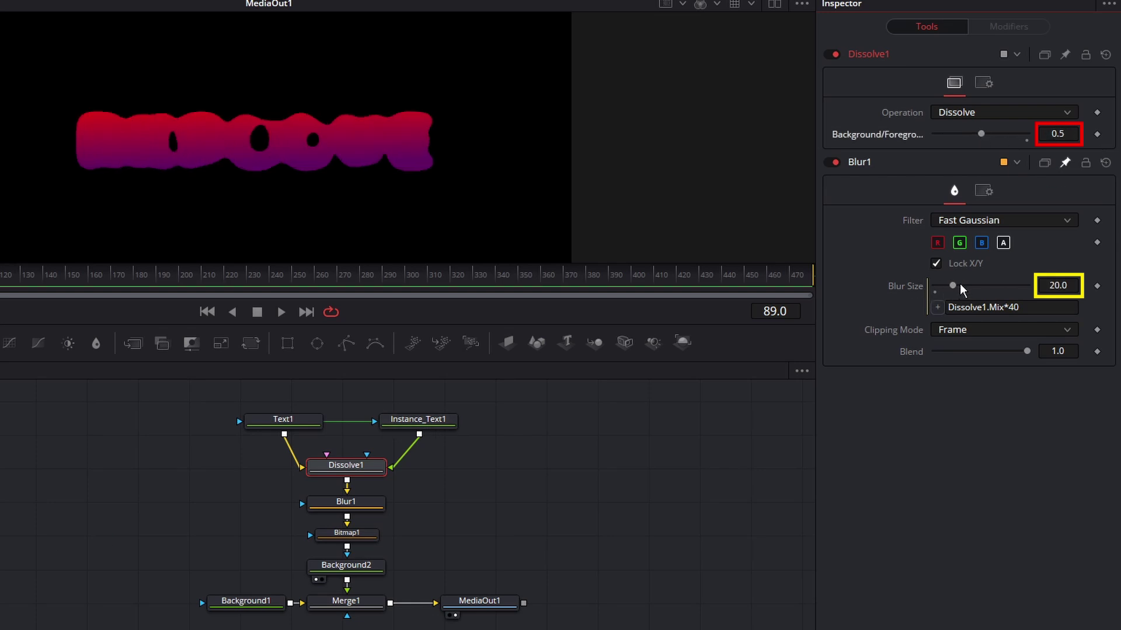
left_click_drag(981, 134, 1010, 137)
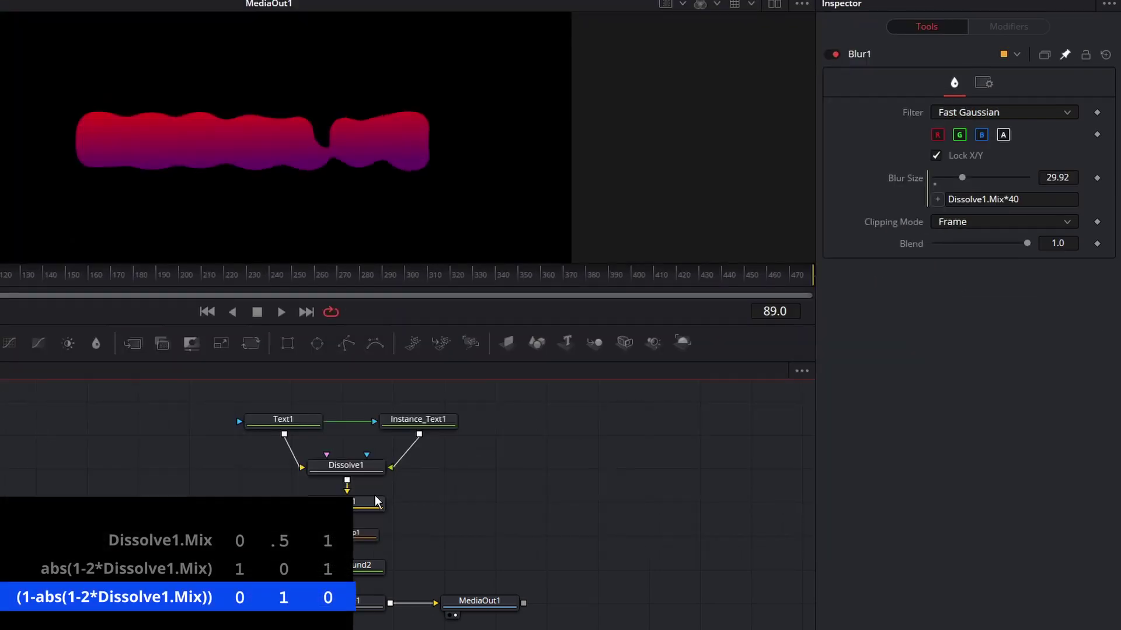
Change the expression for Blur1's blur size to (1-math.abs(1-2*Dissolve1.Mix))*40.
left_click(1005, 199)
left_click_drag(1005, 199, 915, 202)
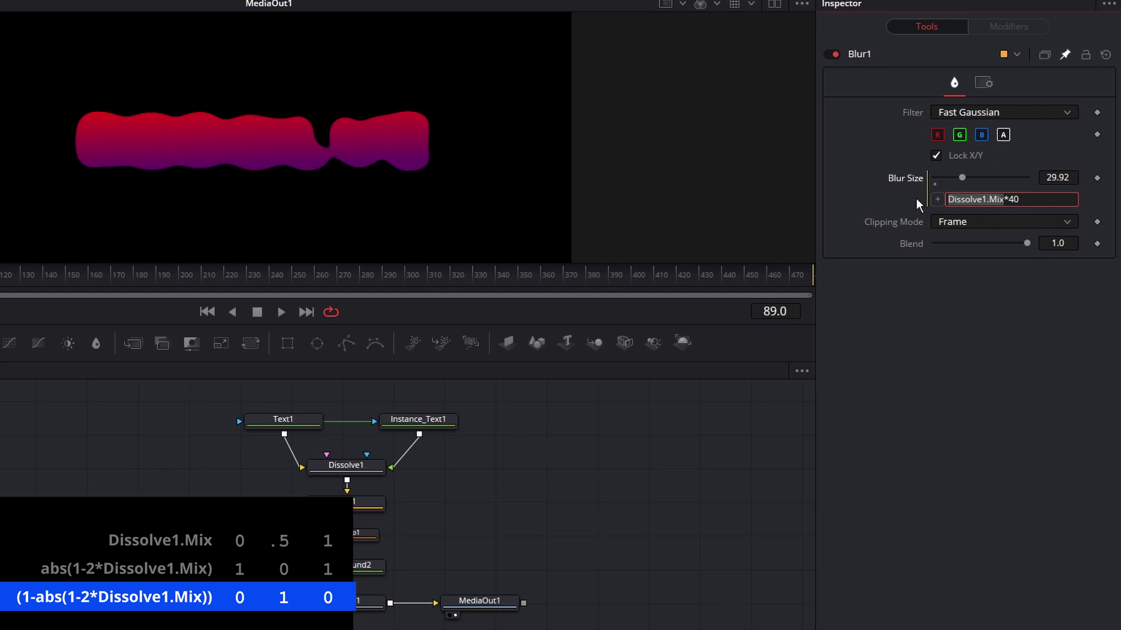
key("BackSpace")
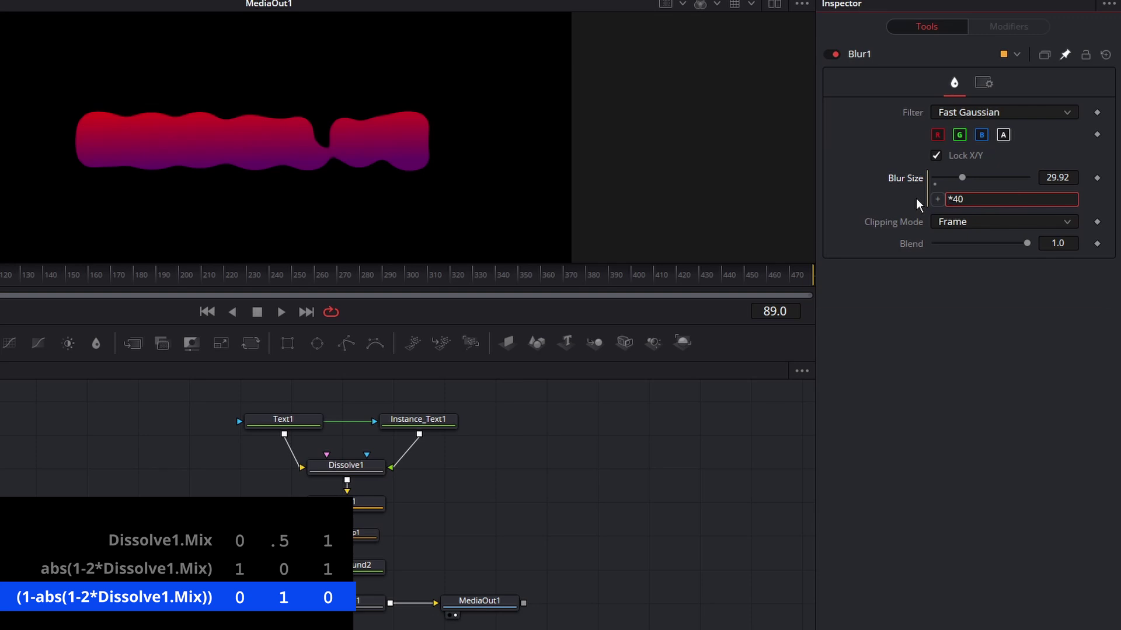
type("(1-math.abs(1-2*Dissolve1.Mix))")
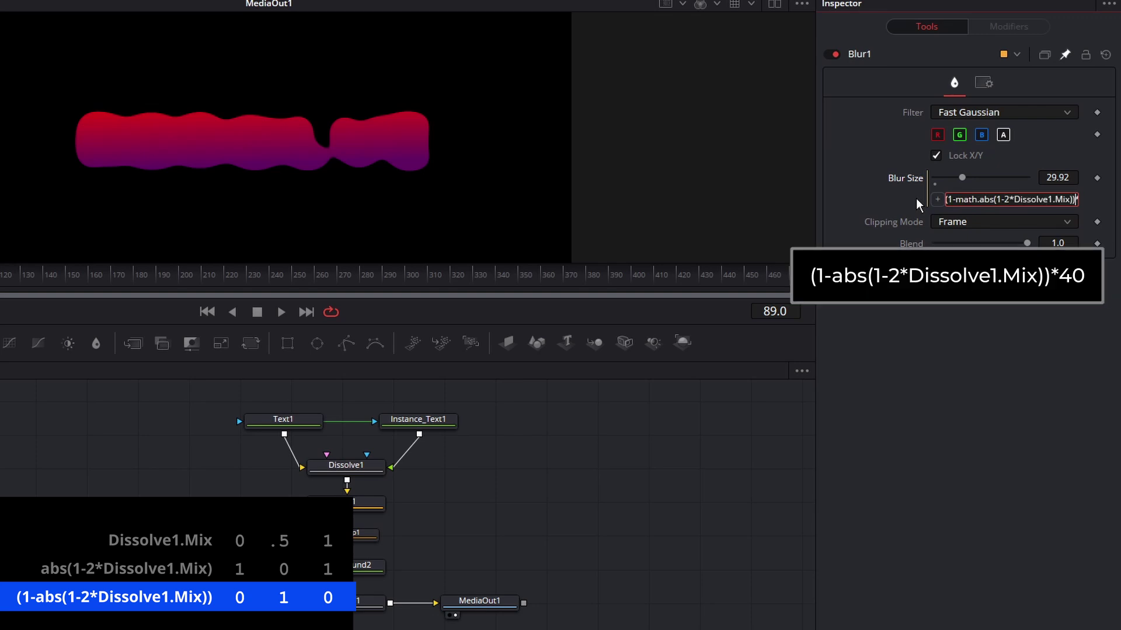
left_click_drag(990, 204, 1077, 199)
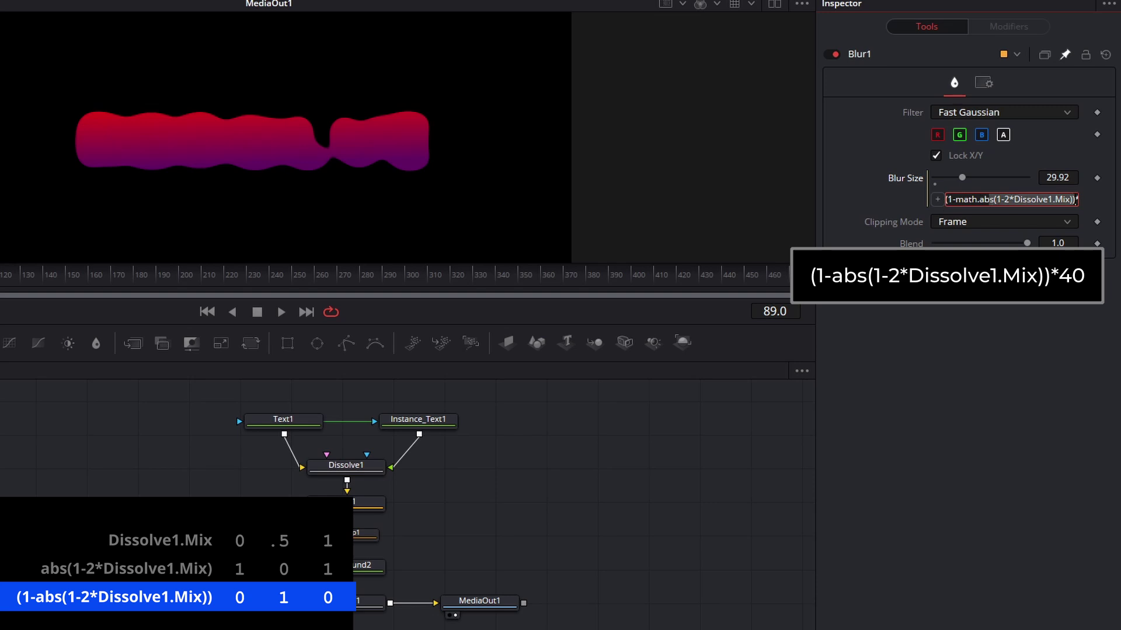
left_click(1062, 199)
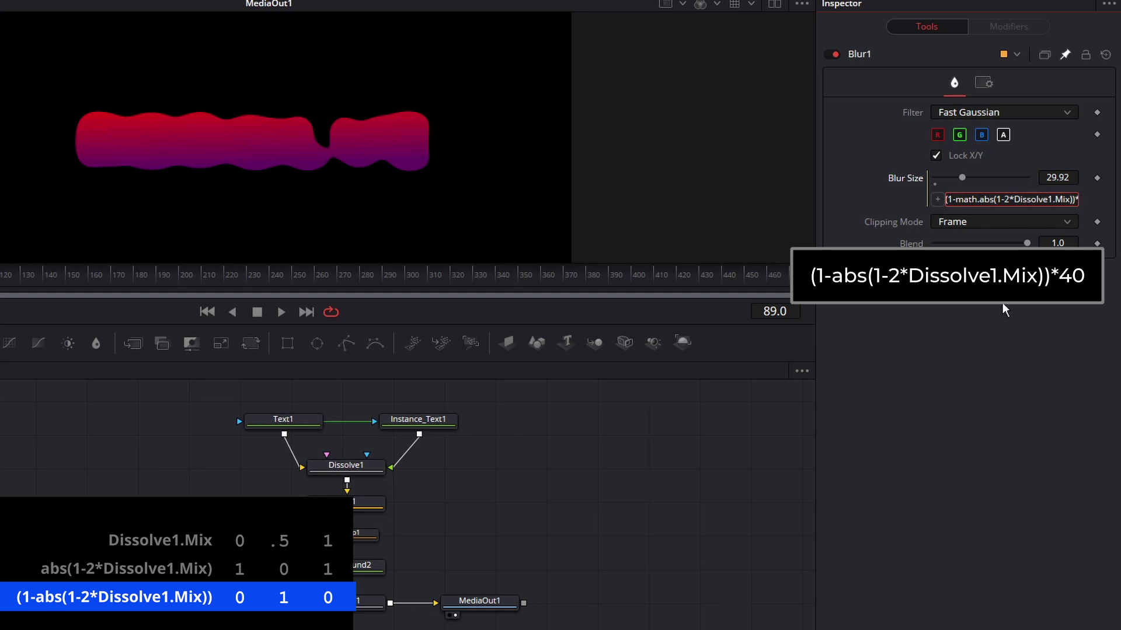
key("Return")
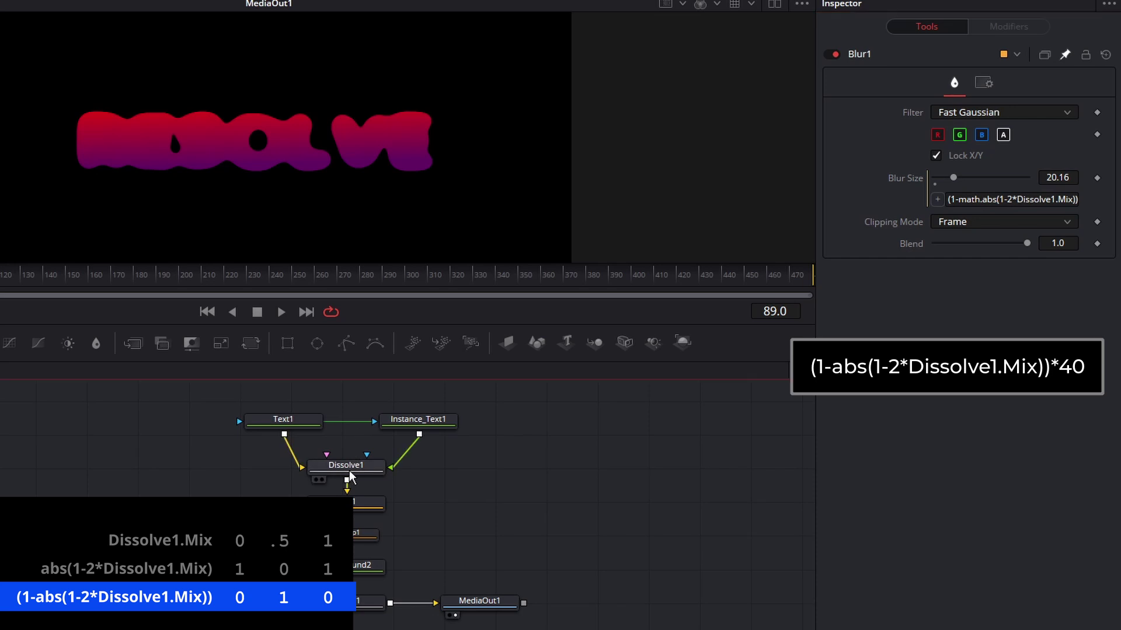
Sweep Dissolve1's background/foreground mix from 0.0 to 1.0 to check the new blur expression along the morph.
left_click(350, 476)
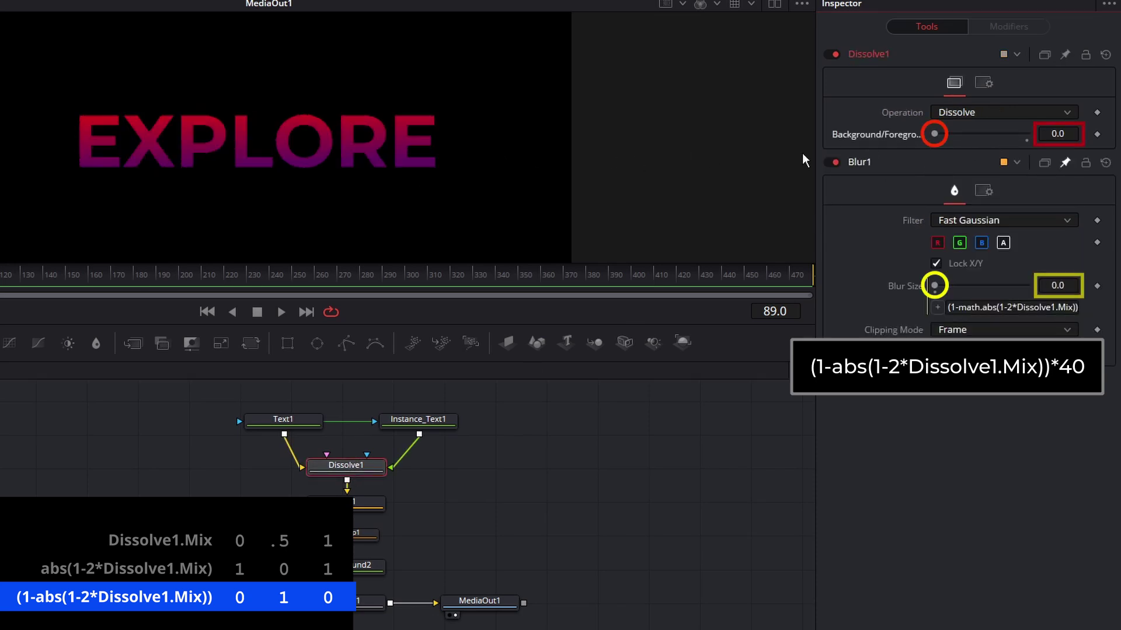
left_click_drag(934, 134, 981, 136)
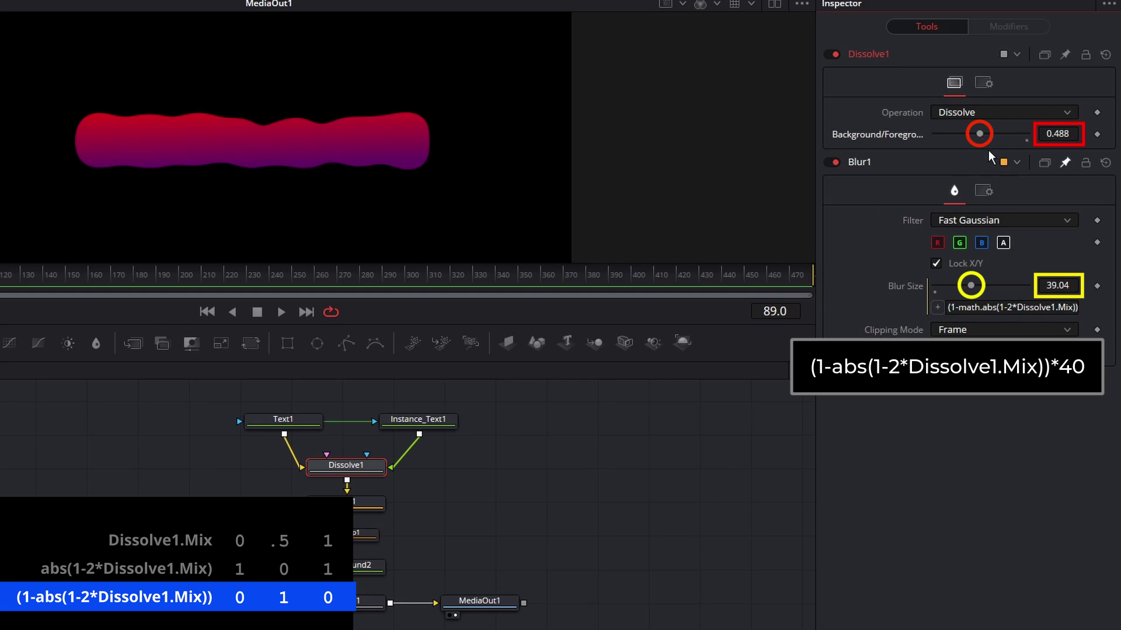
left_click_drag(981, 134, 994, 139)
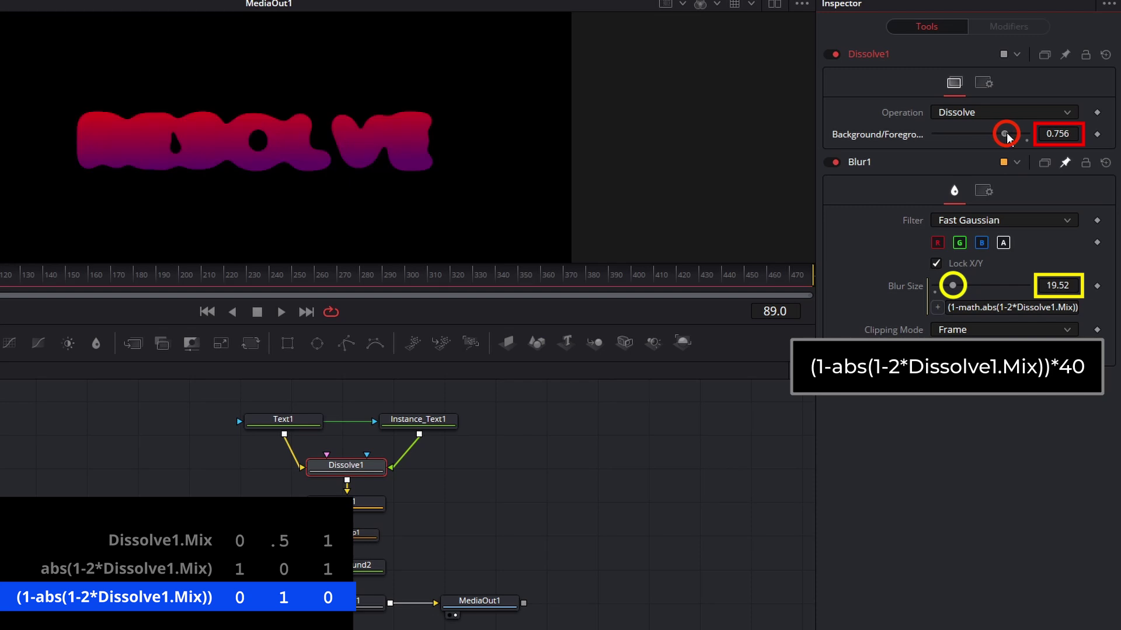
left_click_drag(1008, 137, 1065, 146)
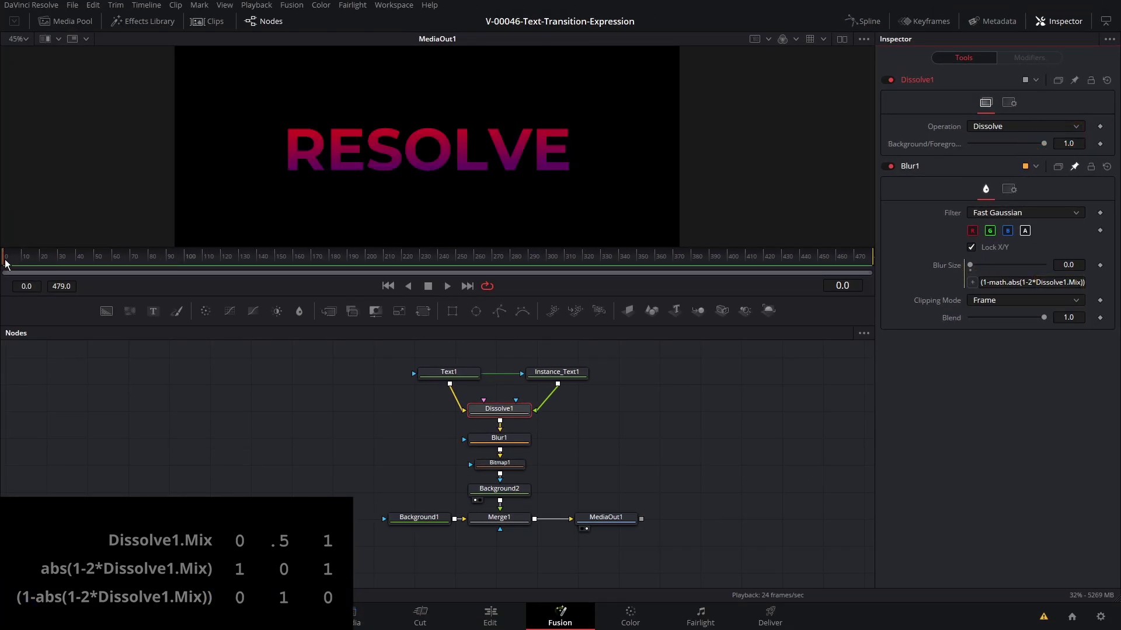
Keyframe Dissolve1's background/foreground mix from 0.0 at frame 10 to 1.0 at frame 30, and play back the transition.
left_click_drag(1044, 144, 983, 148)
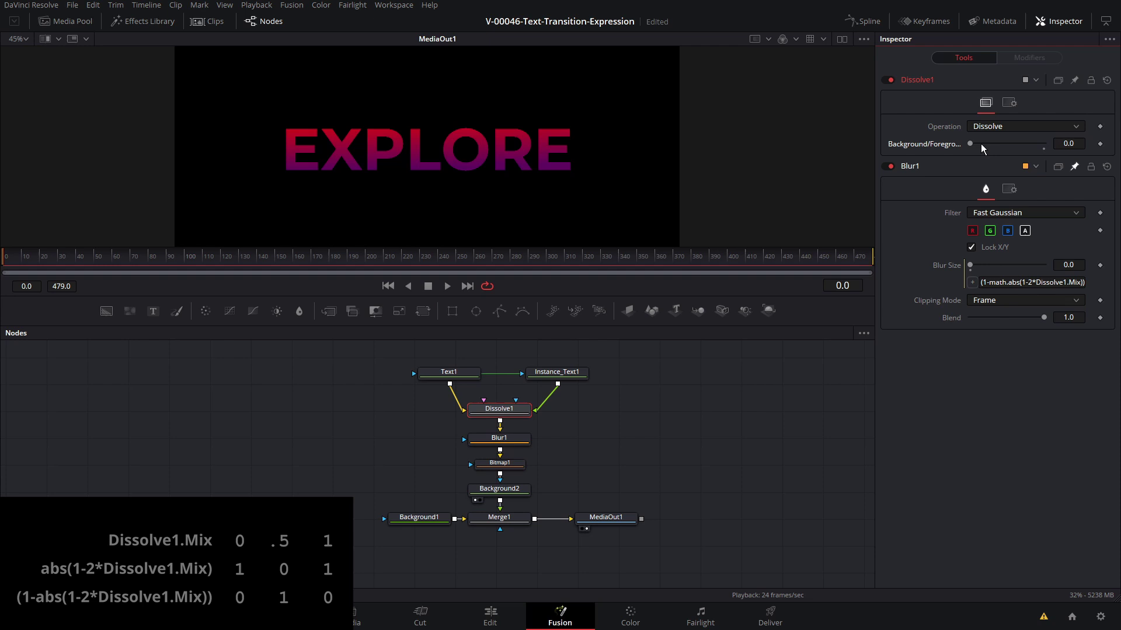
left_click(1100, 144)
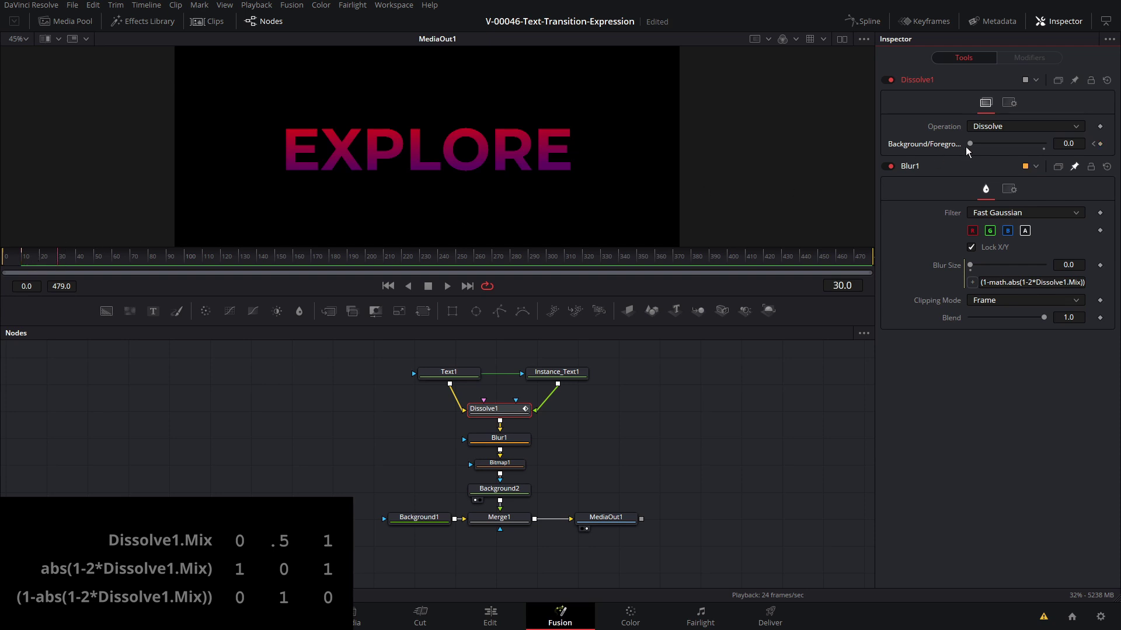
left_click_drag(971, 144, 1046, 145)
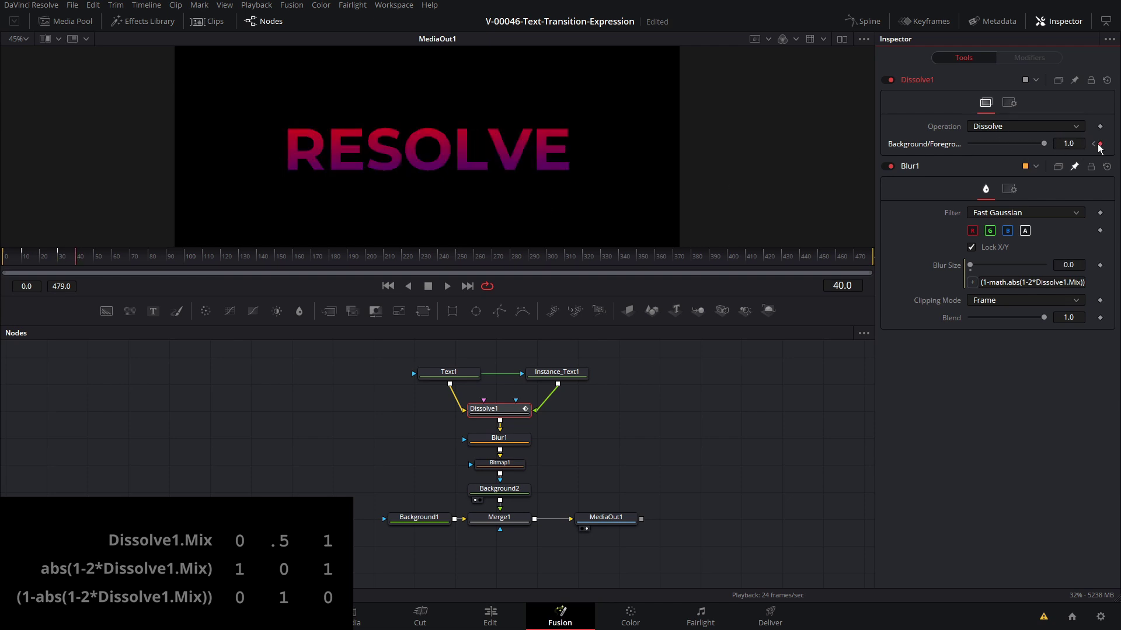
left_click(12, 257)
key("space")
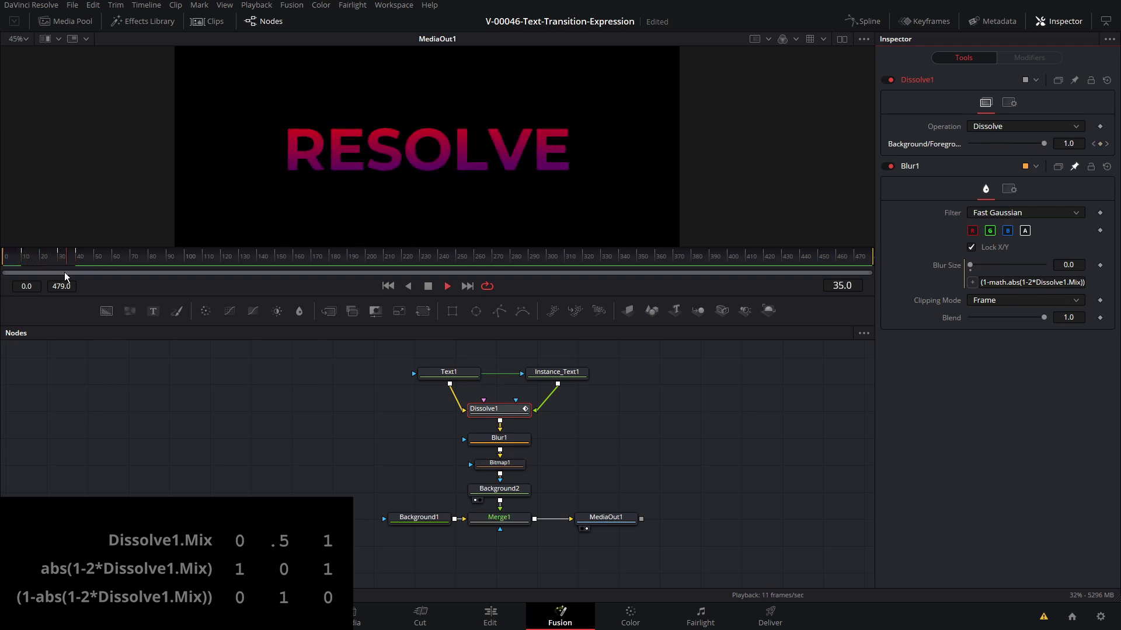
Stop playback, set Text1's tracking to about 1.059 and size to about 0.1732, and check the instanced text's settings.
left_click(449, 372)
key("space")
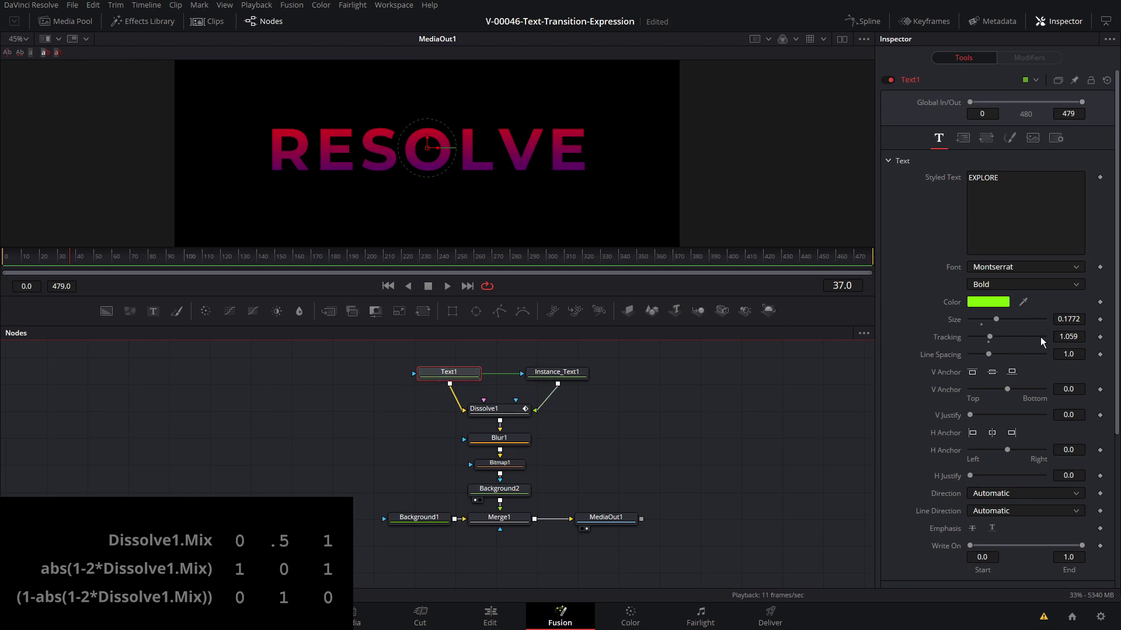
left_click_drag(995, 320, 997, 319)
left_click(540, 373)
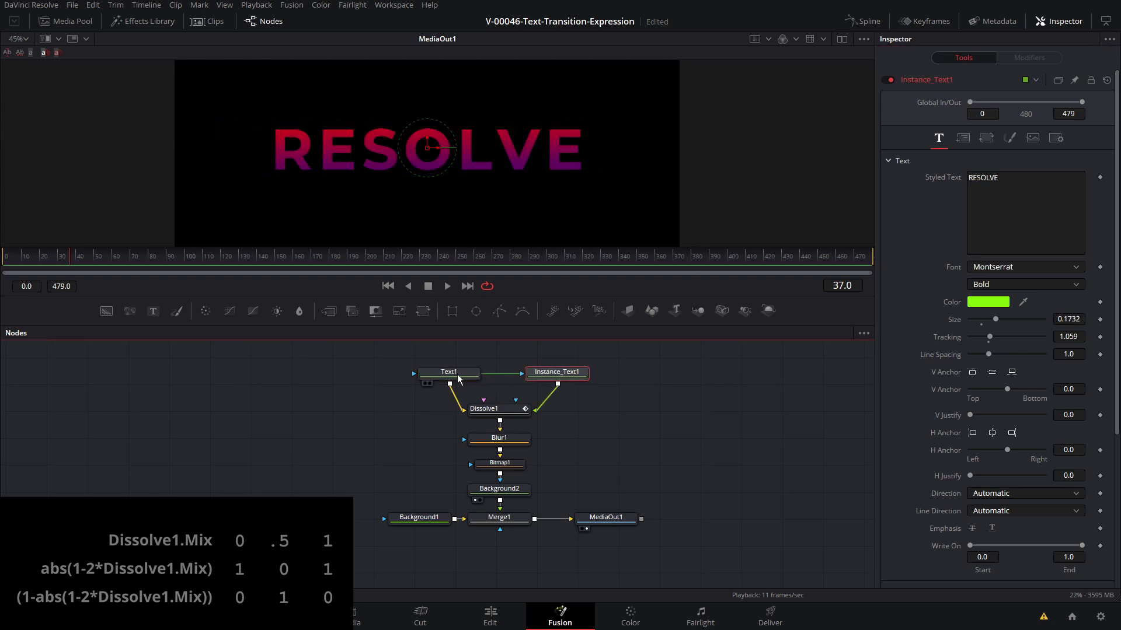
Expand the Position and Rotation properties of Text1's first shading element.
left_click(459, 379)
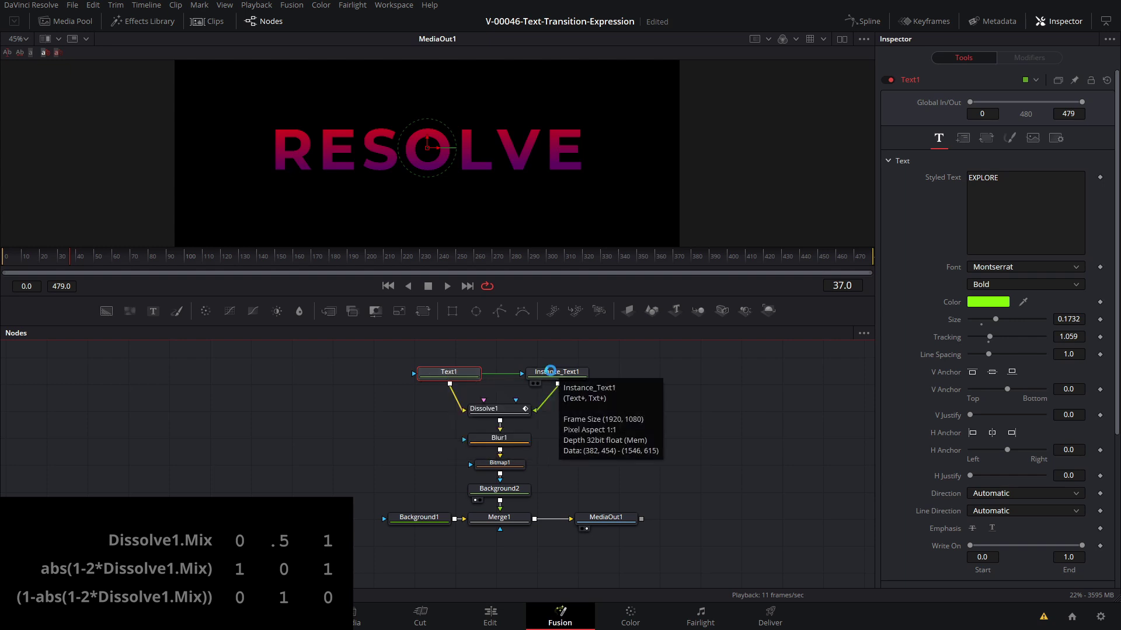
left_click(1009, 138)
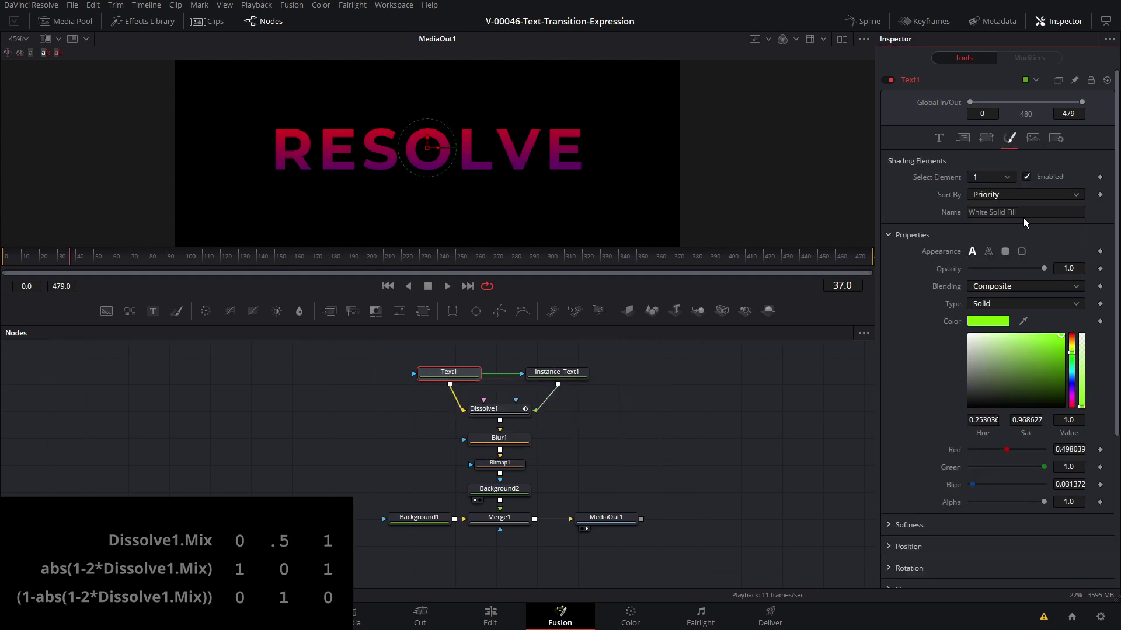
scroll(1007, 323, "down", 5)
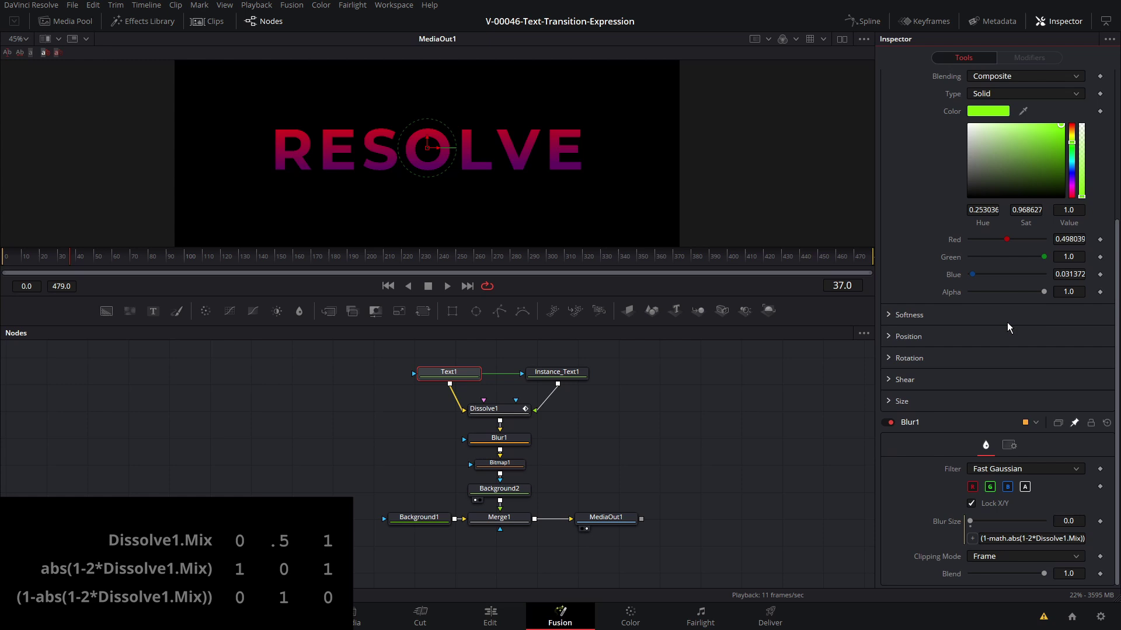
left_click(889, 356)
left_click(891, 334)
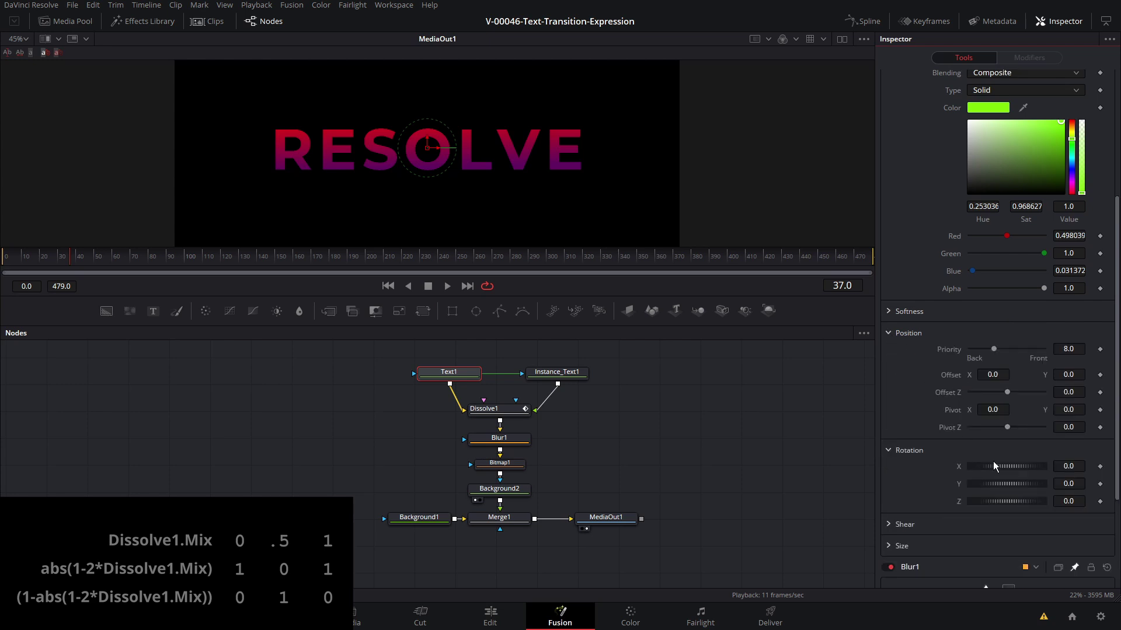
Set the shading element's Y pivot to 0.245, testing the Z rotation around it and resetting that rotation to 0.0.
mouse_move(1022, 500)
left_mouse_down()
mouse_move(1000, 502)
mouse_move(1011, 500)
left_mouse_up()
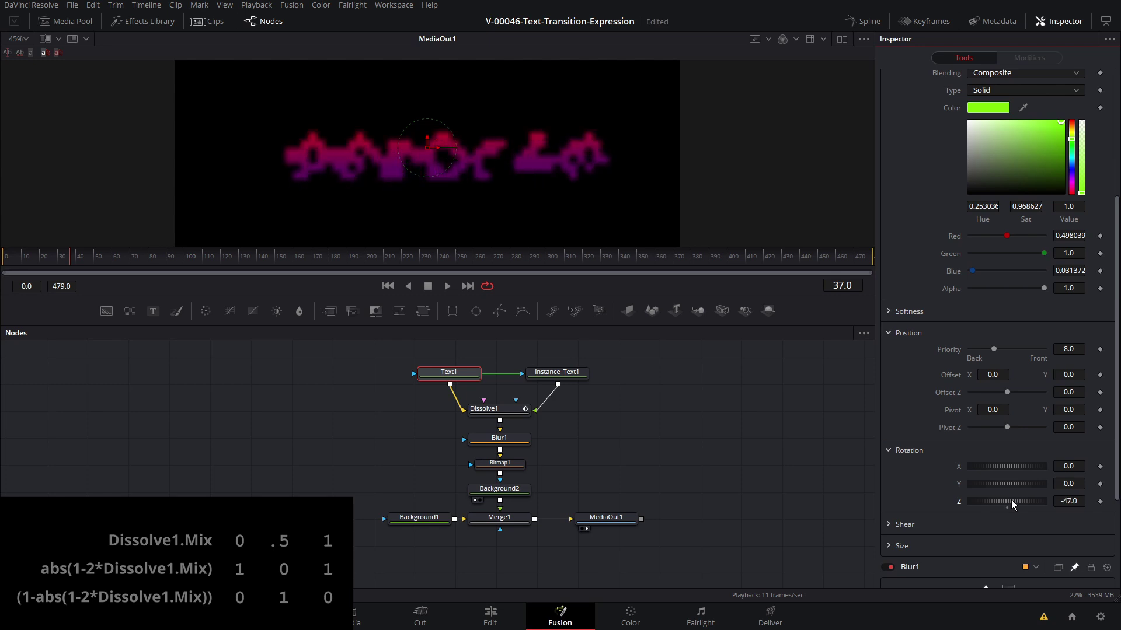
double_click(969, 502)
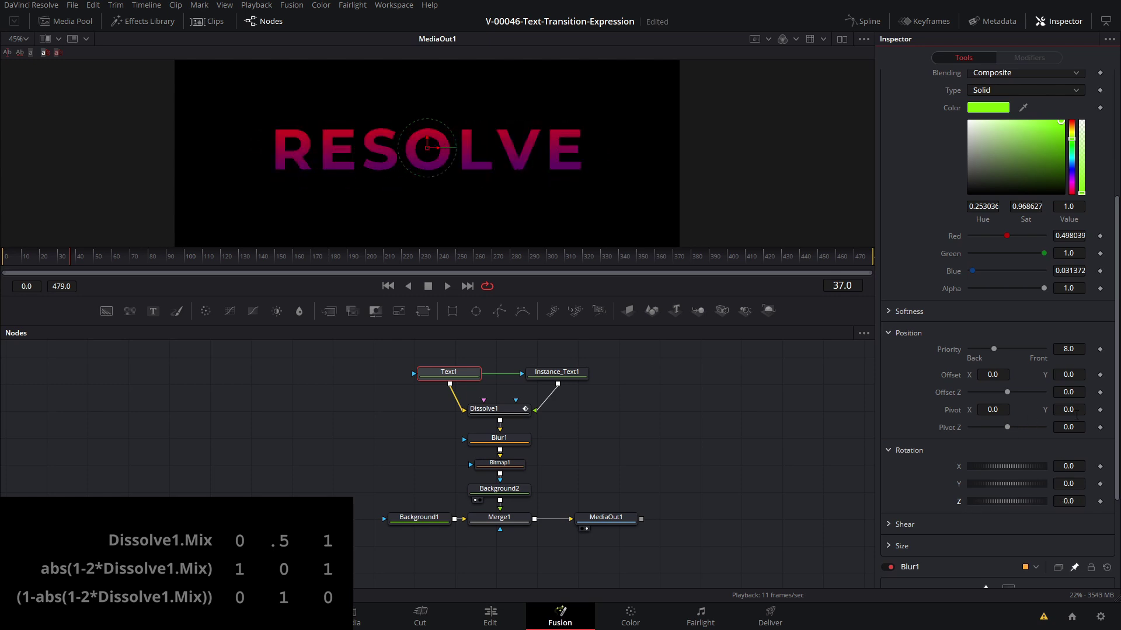
left_click_drag(1065, 409, 1075, 409)
left_click_drag(1019, 499, 1003, 498)
double_click(989, 502)
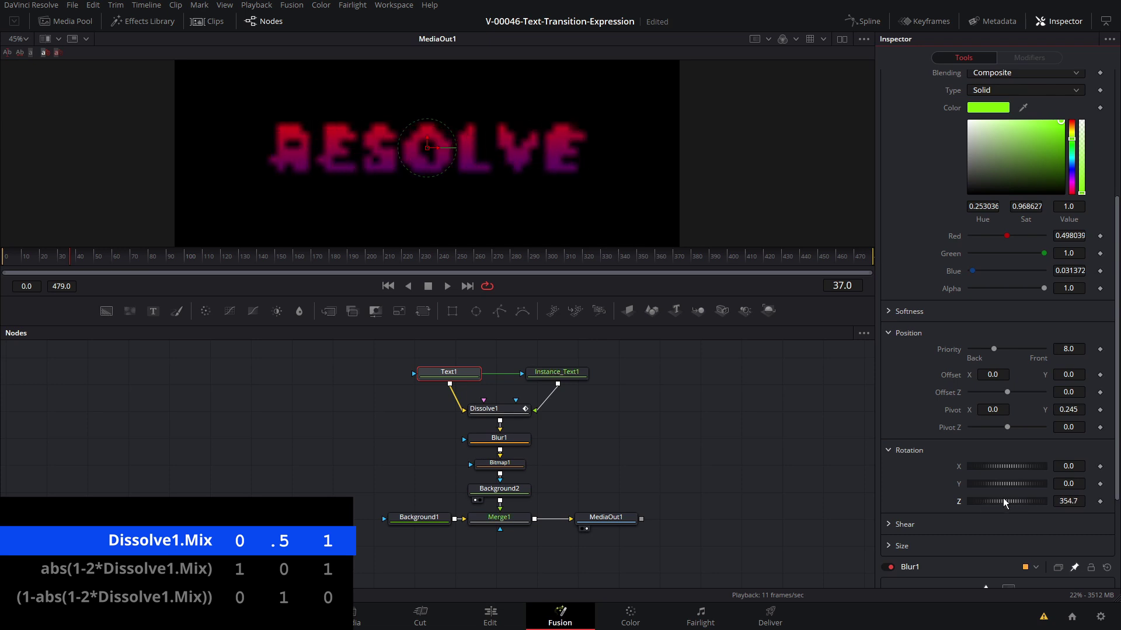
double_click(1003, 500)
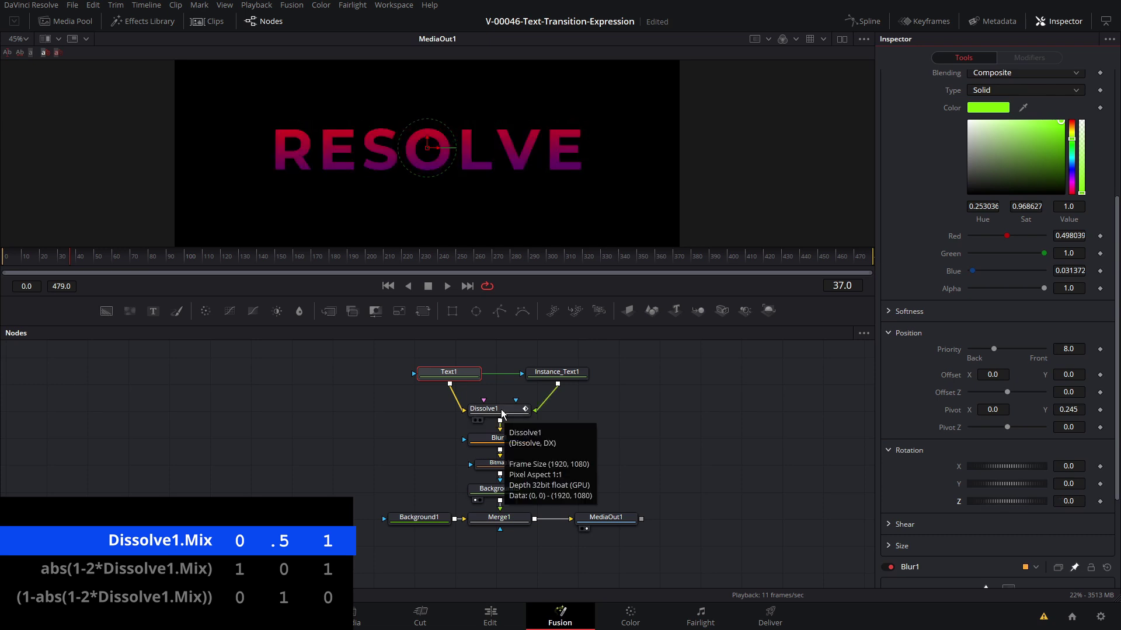
Drive the Z rotation of Text1's shading element with the expression Dissolve1.Mix*360.
right_click(959, 503)
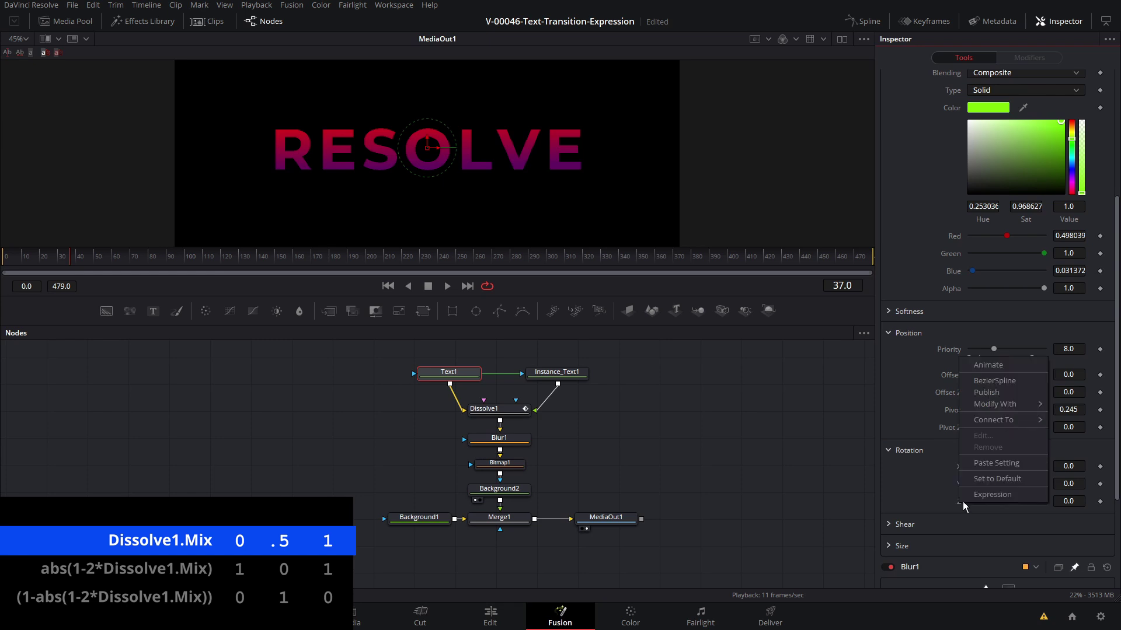
left_click(969, 498)
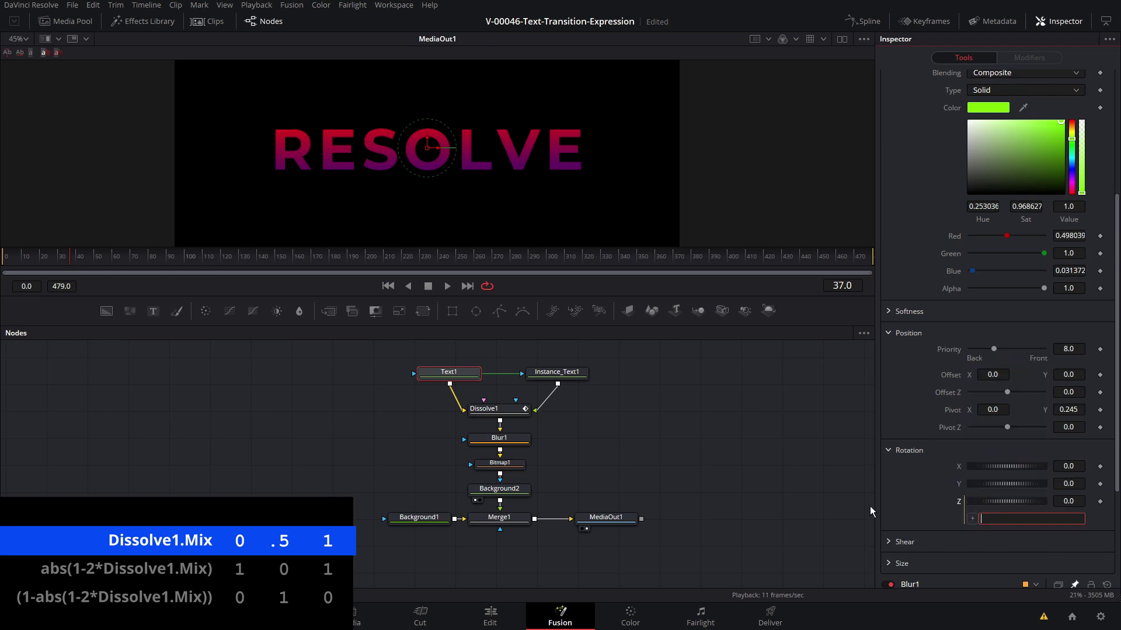
type("Dissolve1.Mix")
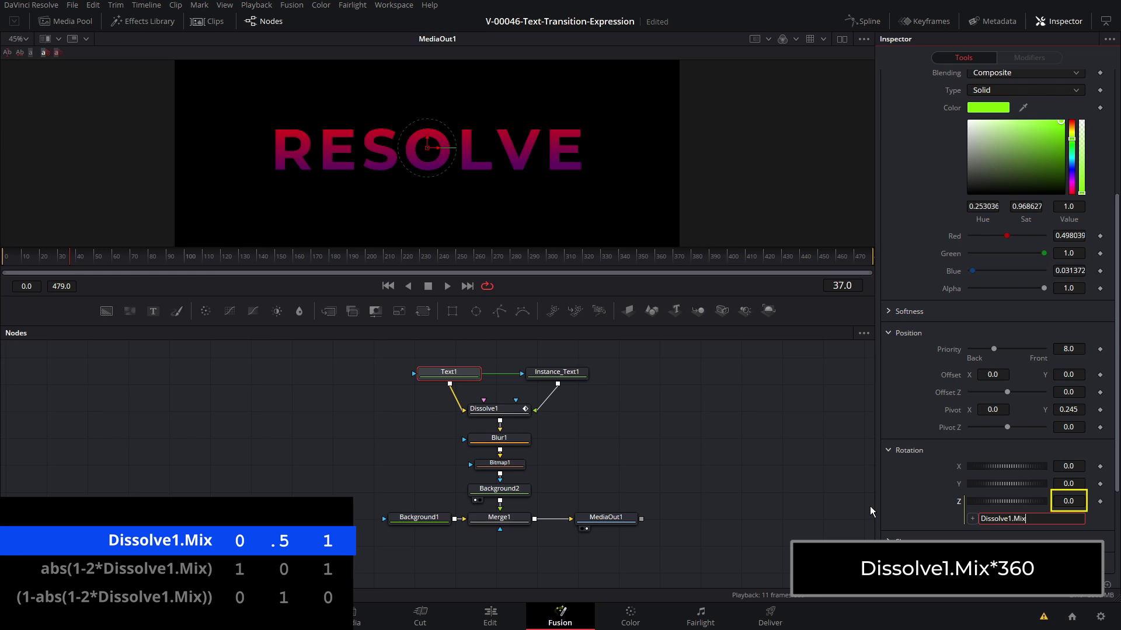
key("Return")
key("Return")
Scrub and play back the transition from its start to review the letters rotating during the morph.
left_click_drag(51, 262, 27, 263)
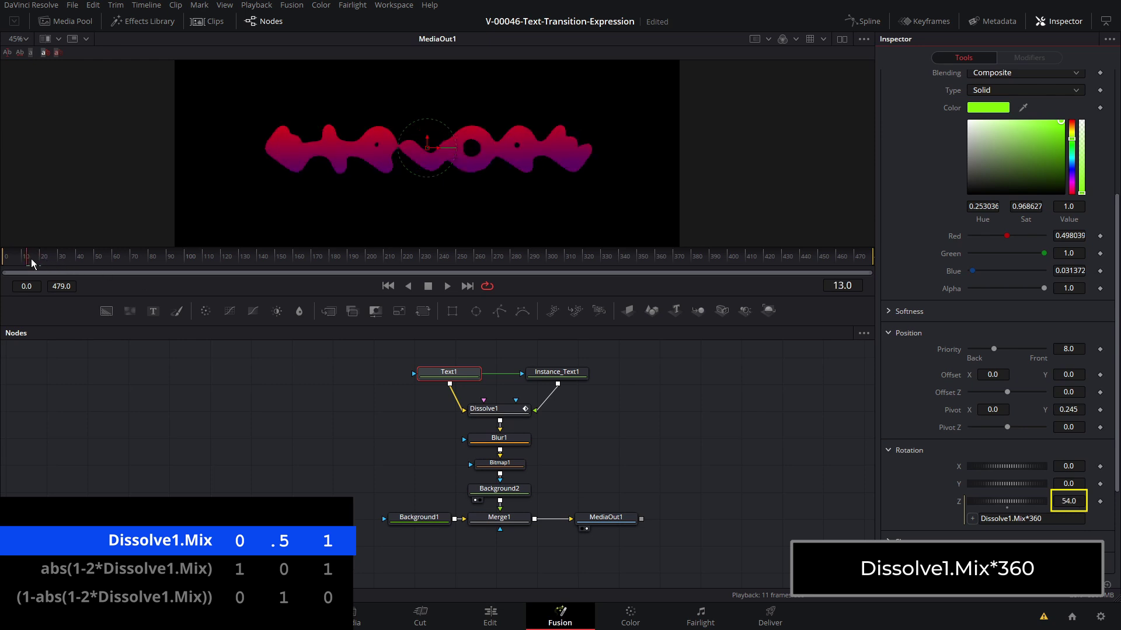
key("space")
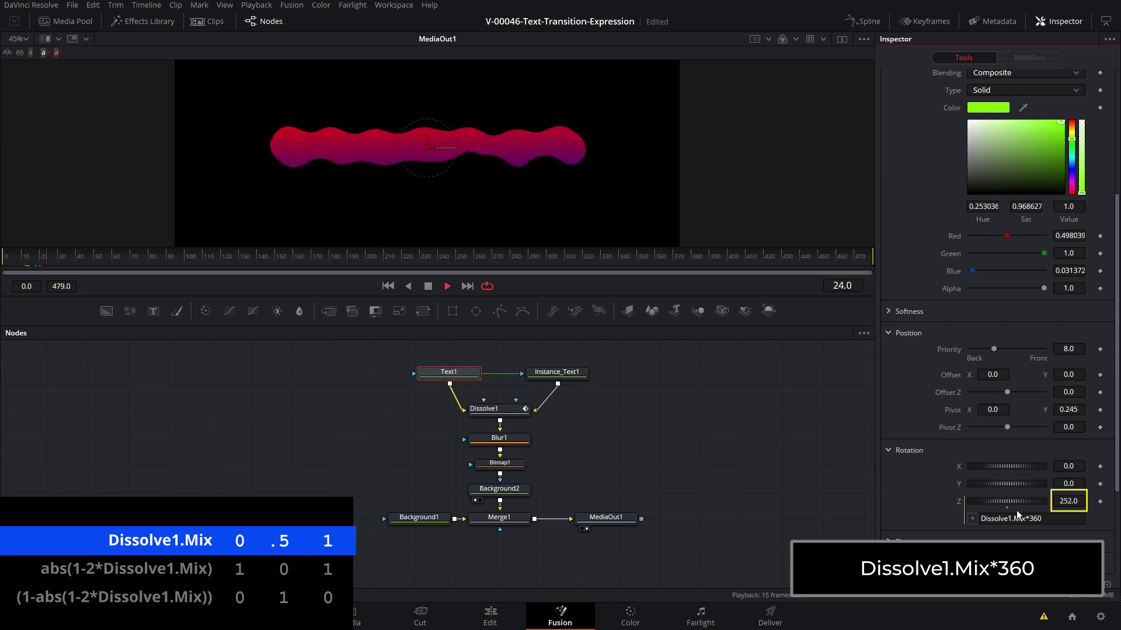
left_click(38, 258)
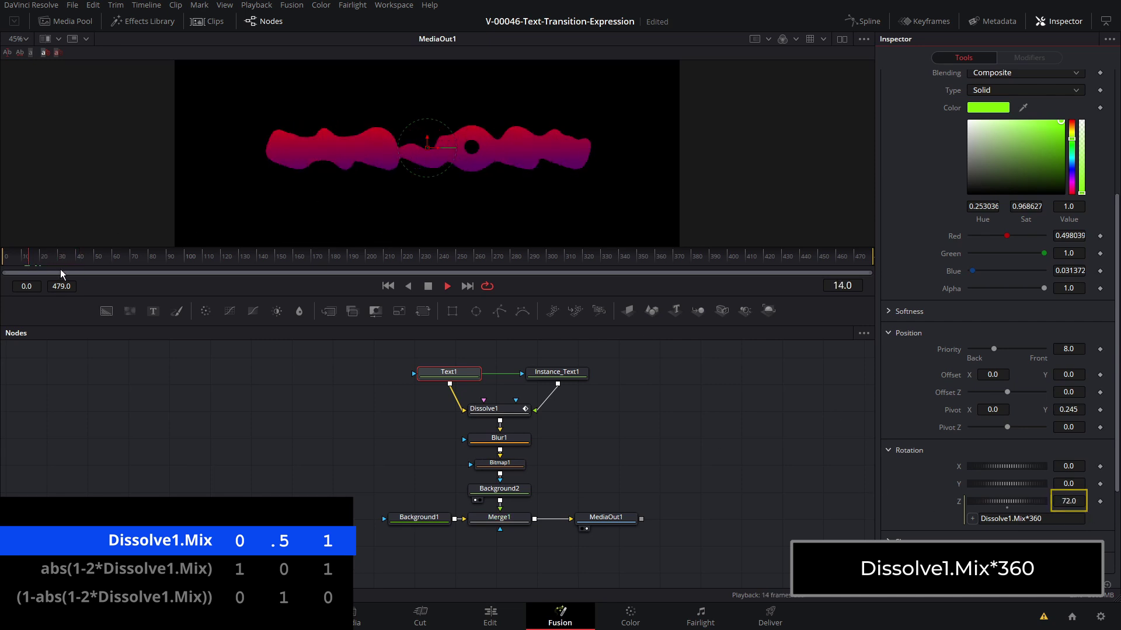
key("space")
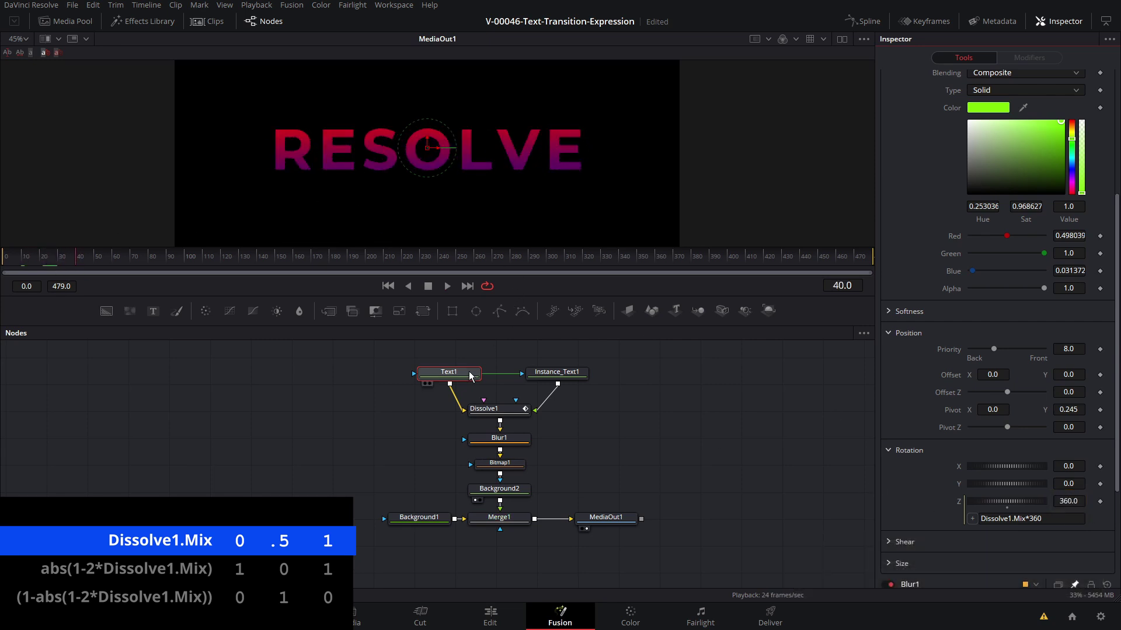
scroll(949, 170, "up", 5)
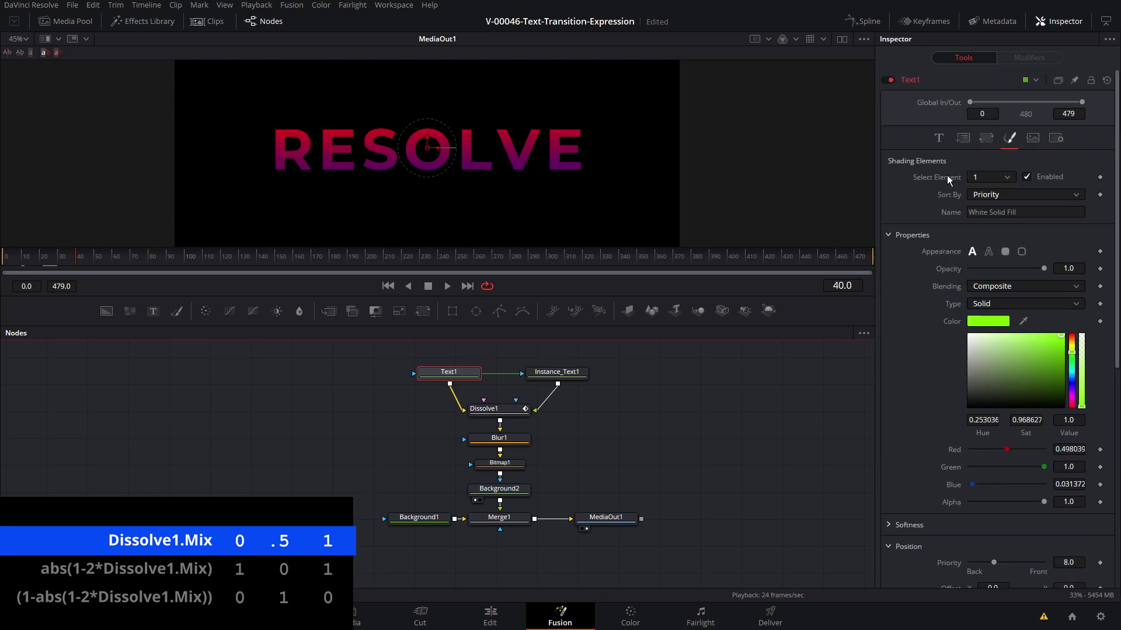
Widen Text1's tracking to 1.102 and change Instance_Text1's styled text to LONGER TEXT.
left_click(939, 139)
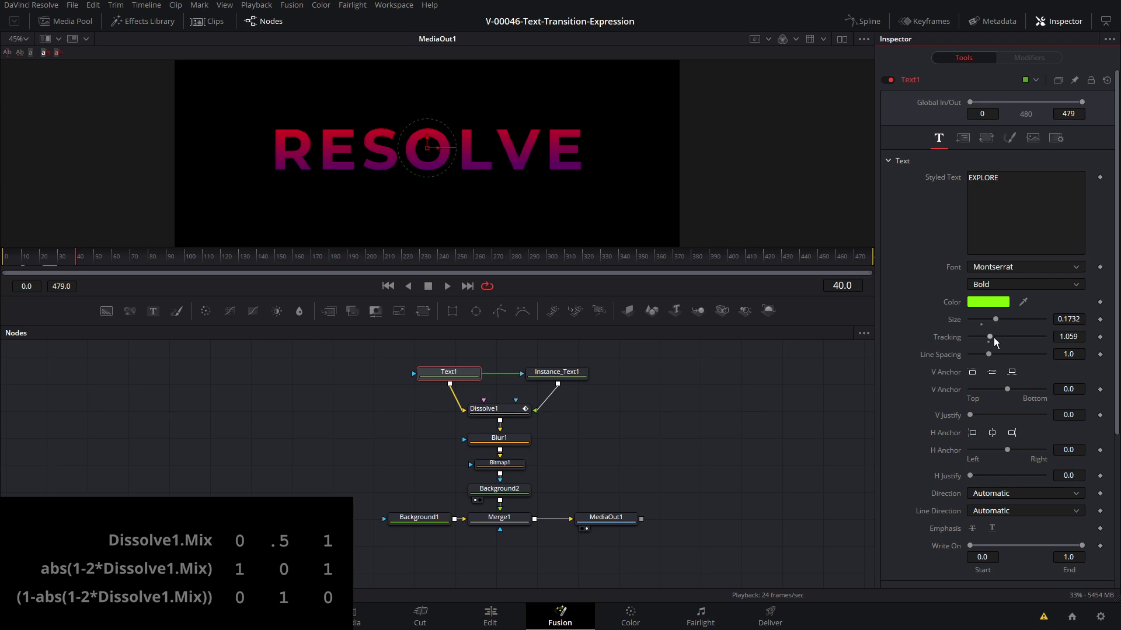
left_click_drag(990, 338, 991, 339)
left_click(557, 374)
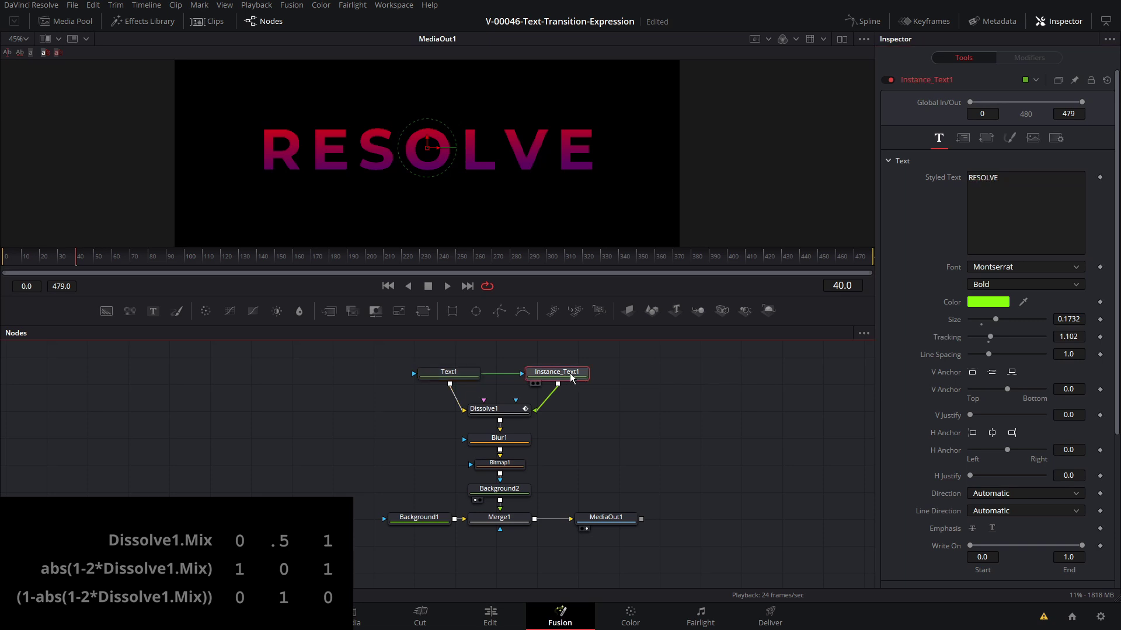
left_click(997, 209)
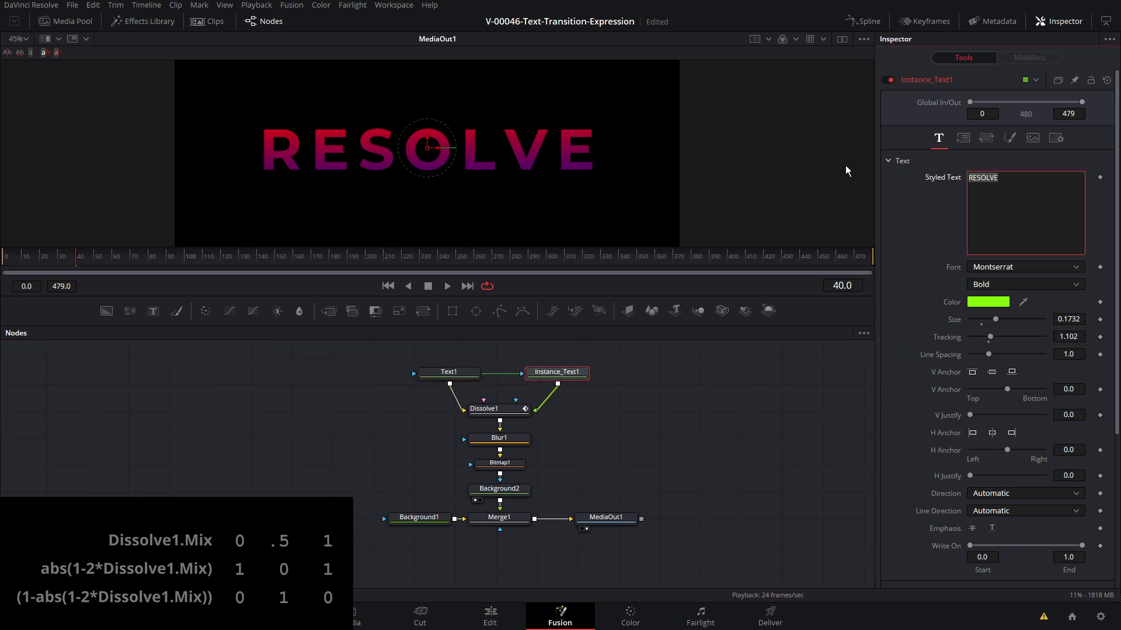
type("LONGER TEXT")
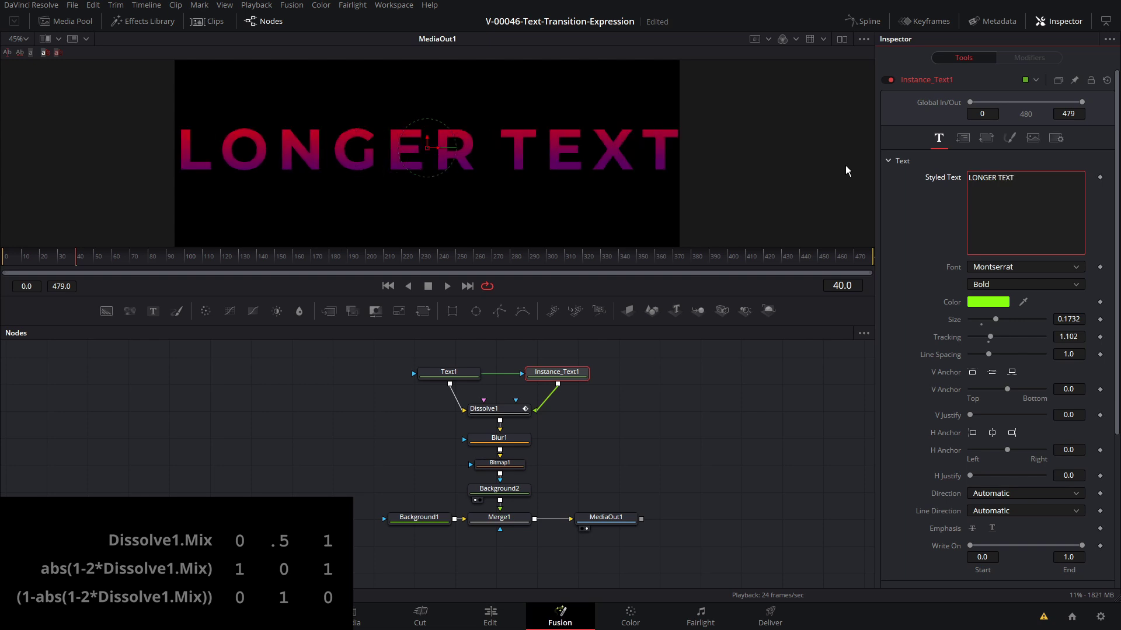
Scrub and play the transition to review how EXPLORE morphs into the longer text.
left_click(487, 409)
left_click(23, 258)
left_click_drag(23, 258, 59, 258)
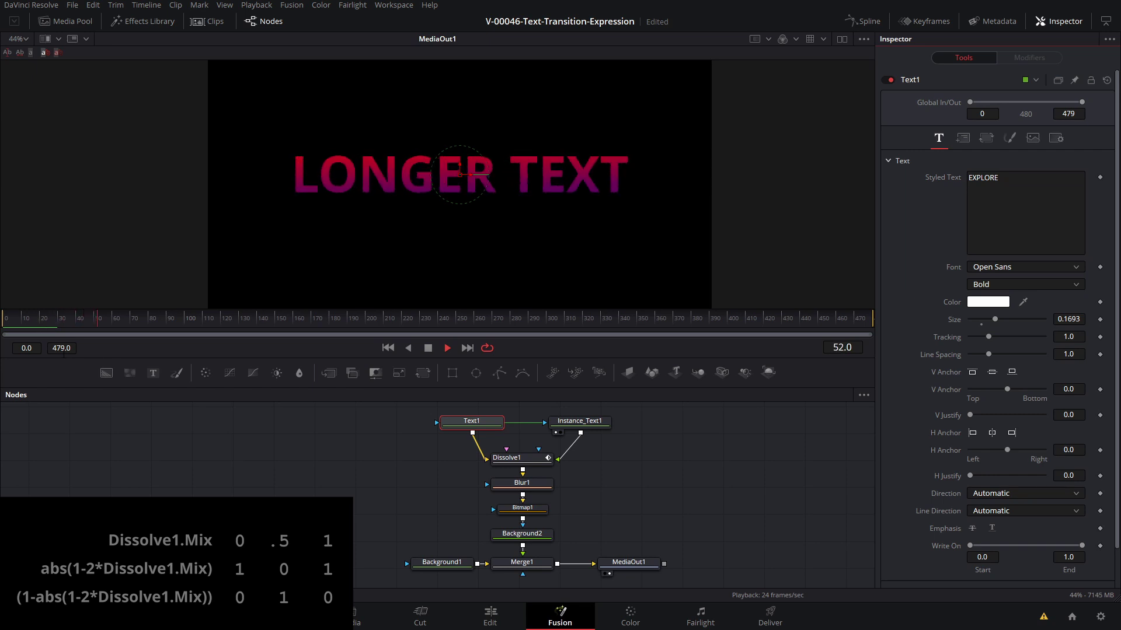
left_click(20, 319)
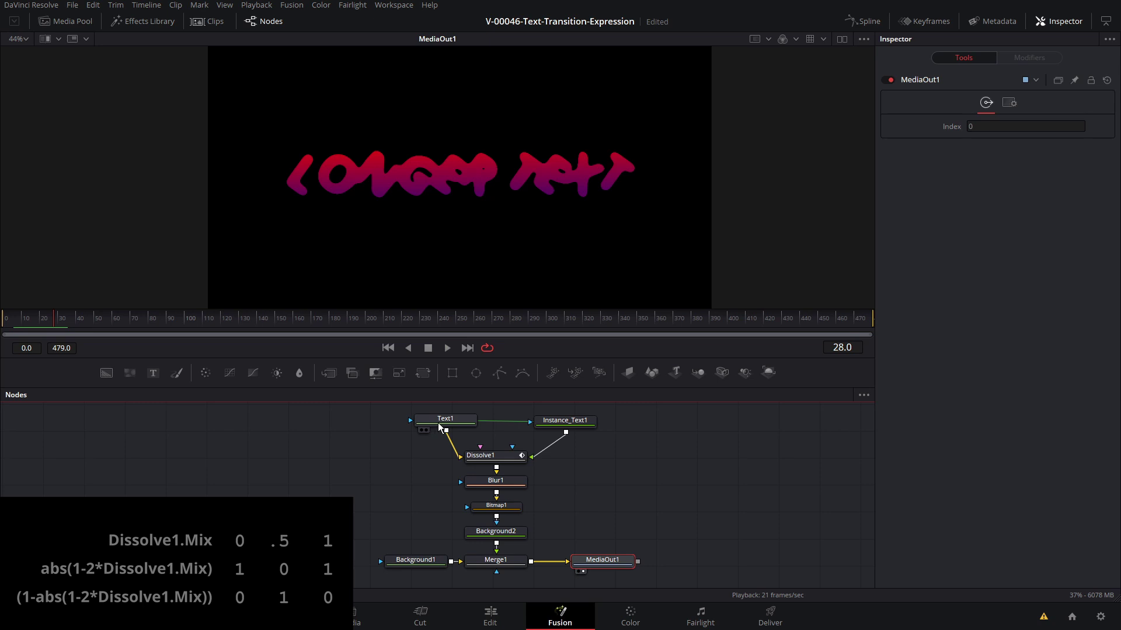
Set Text1's tracking to 0.63 after testing a wider spacing of 1.134.
left_click(445, 430)
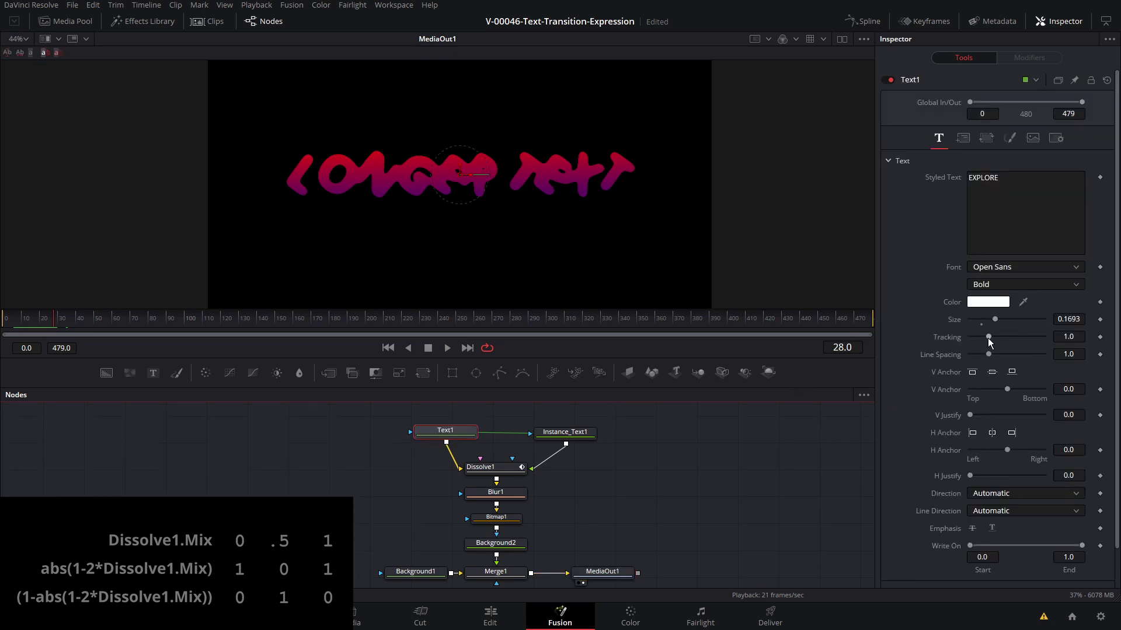
left_click_drag(989, 339, 991, 338)
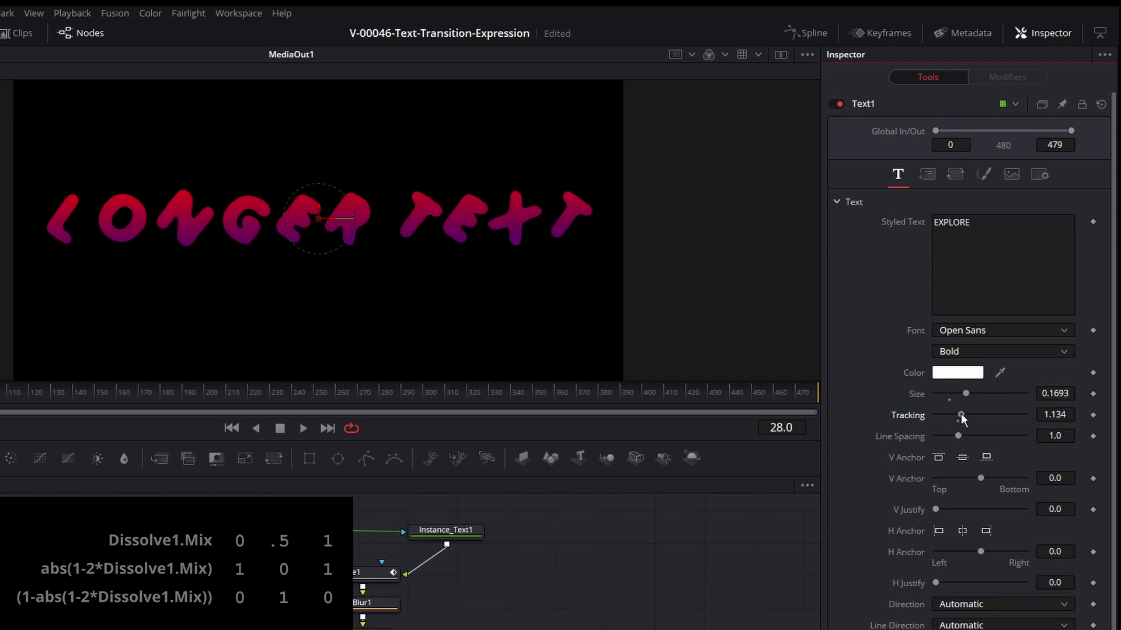
left_click_drag(961, 413, 949, 415)
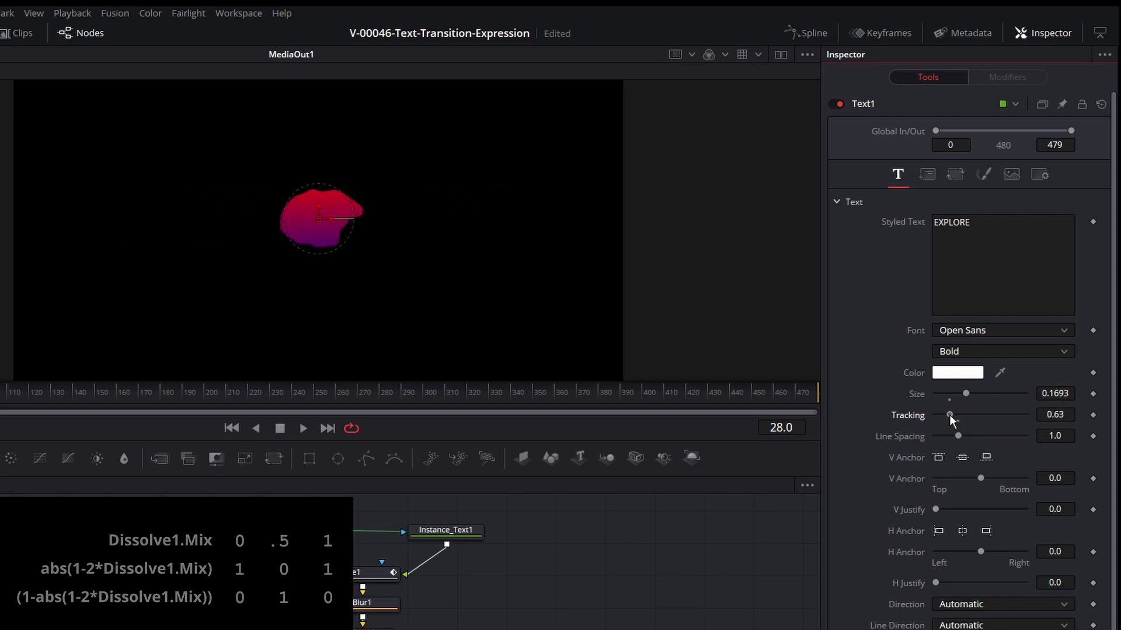
Drive Text1's tracking with the expression 0.63+math.abs(1-2*Dissolve1.Mix).
right_click(907, 412)
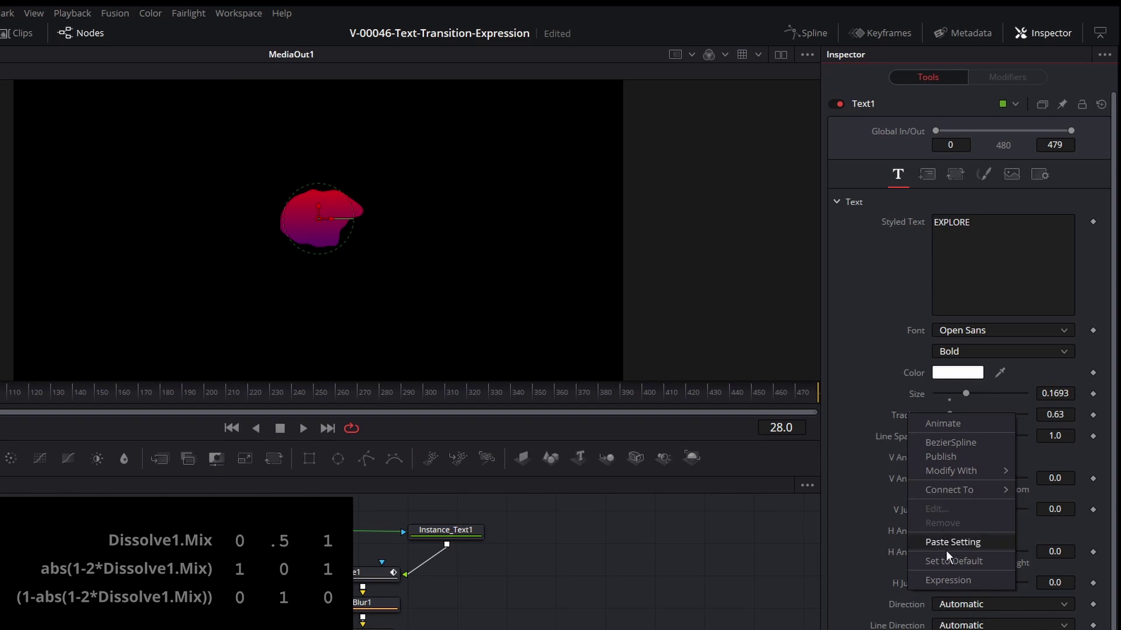
left_click(949, 580)
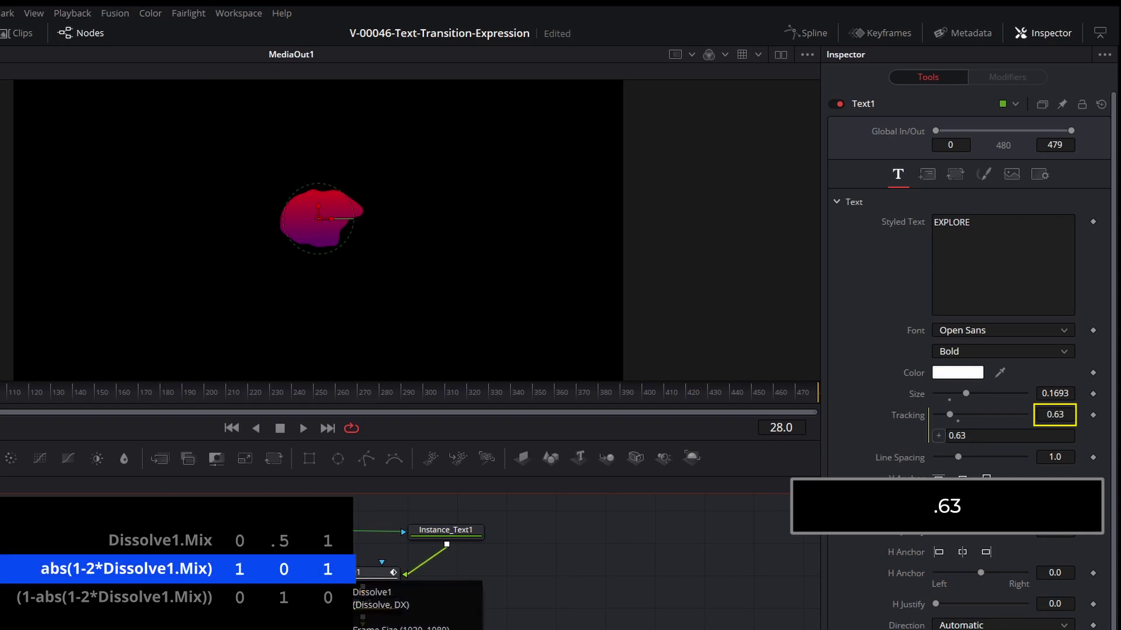
key("ctrl+a")
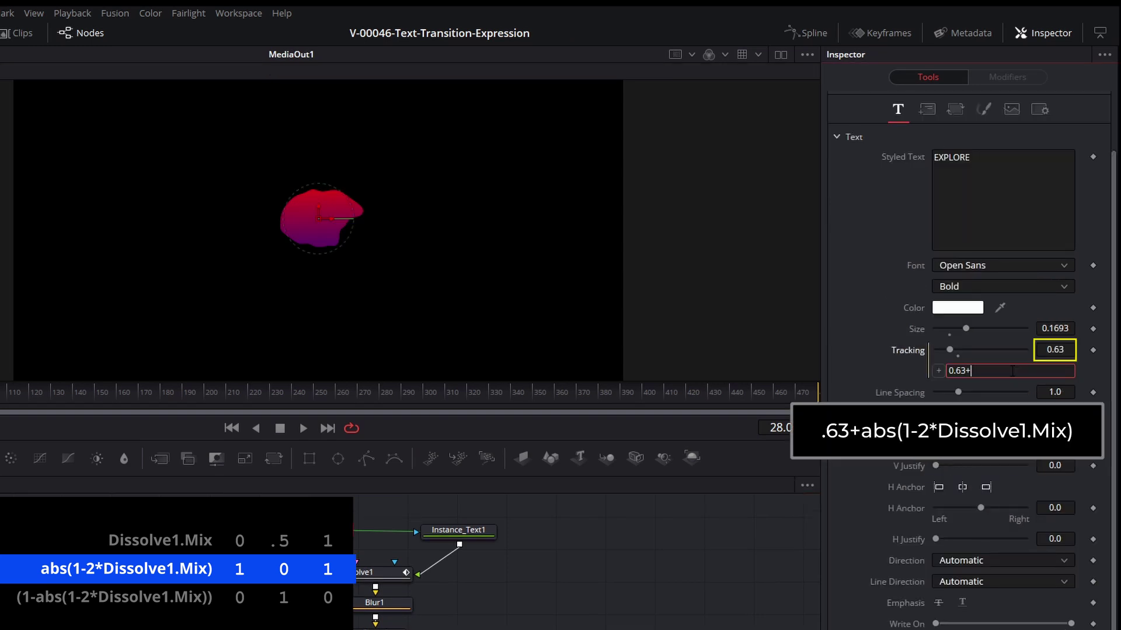
type("math.abs(1-2*Dissolve1.Mix)")
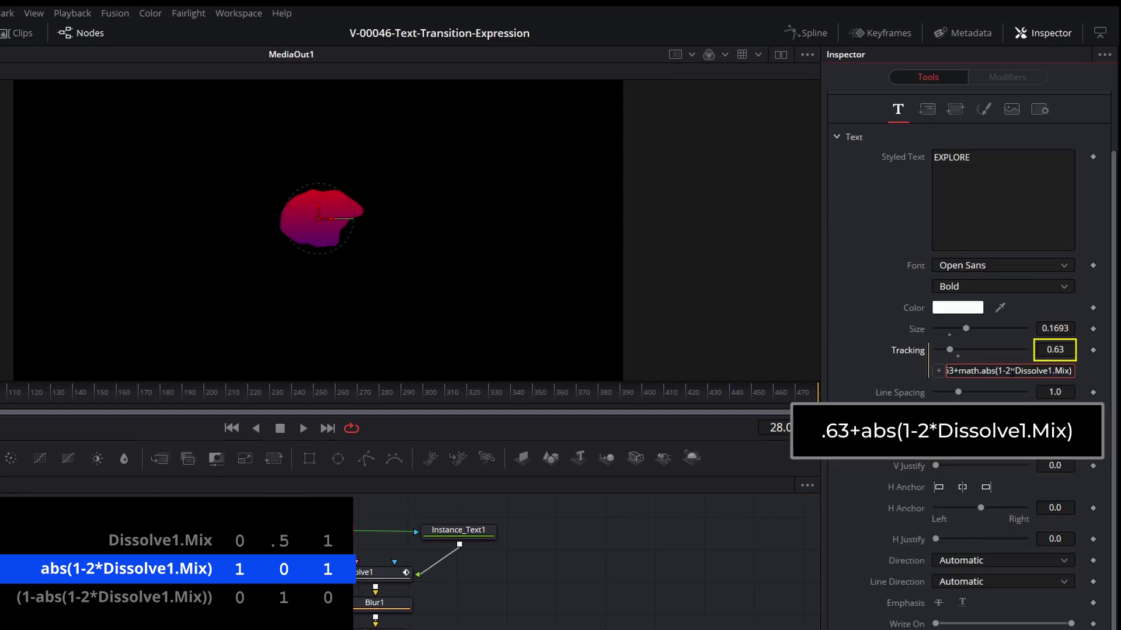
key("Return")
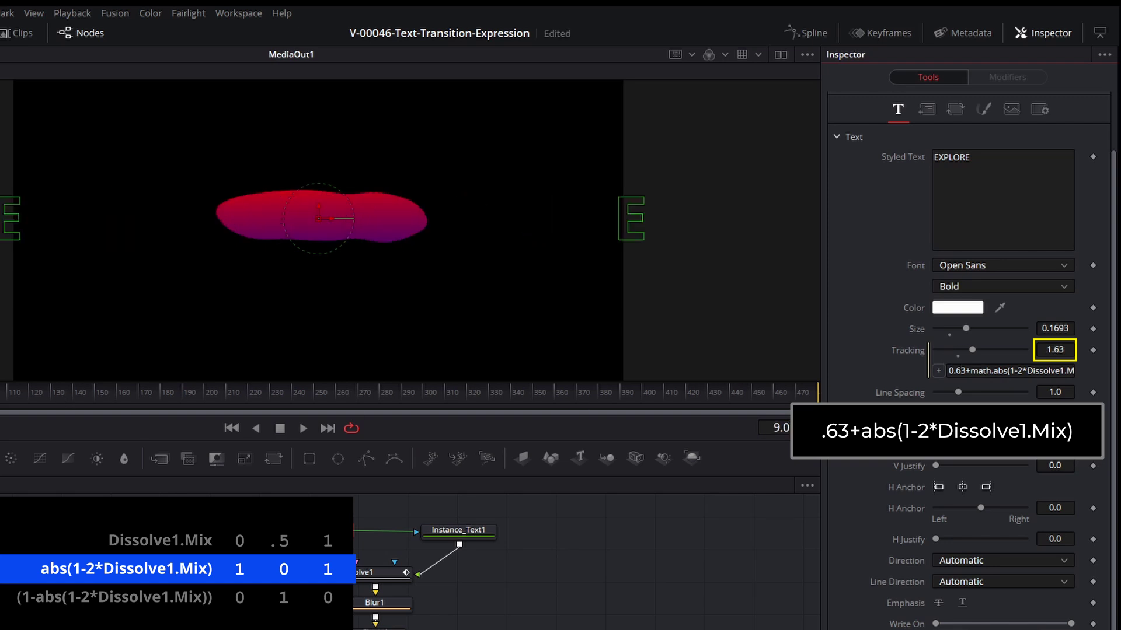
Play back and step through the transition to review the expression-driven letter tracking.
key("space")
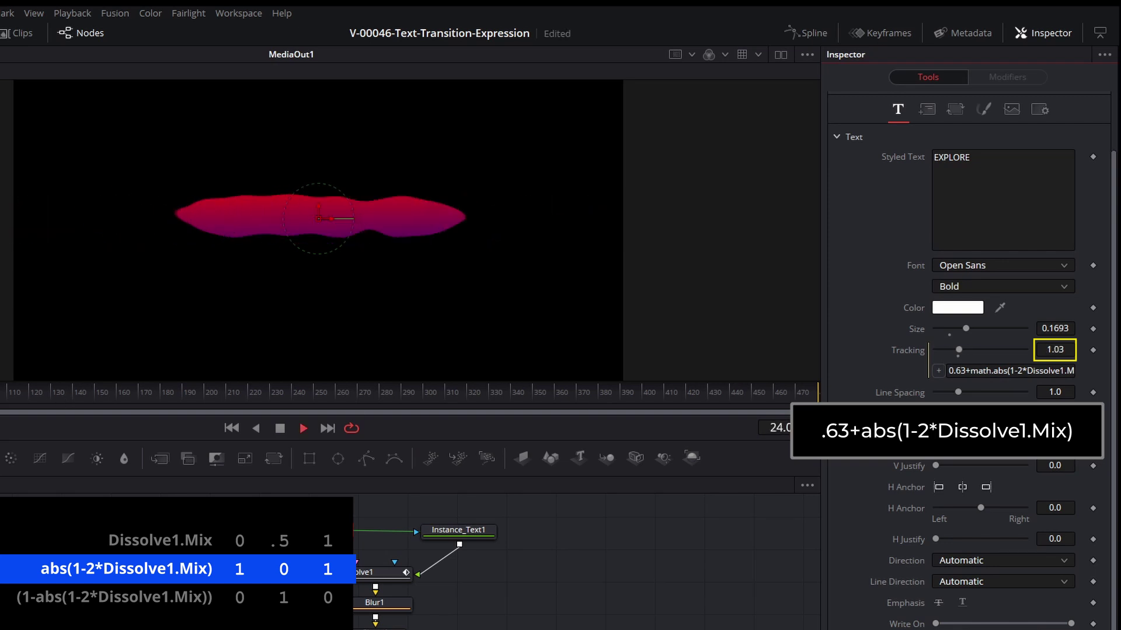
key("space")
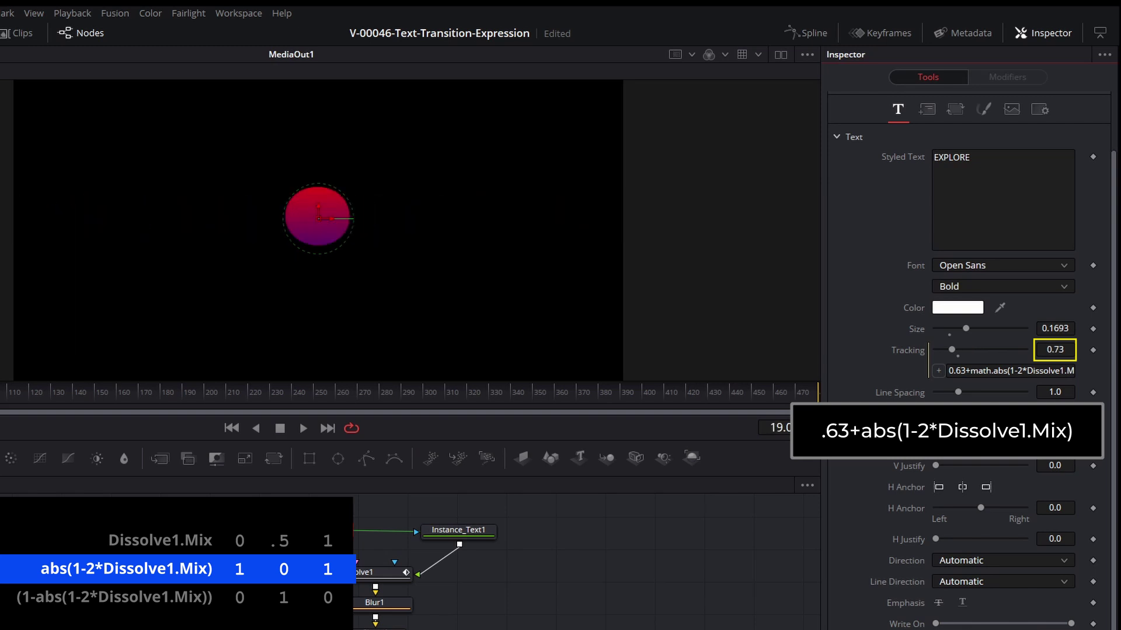
key("Right")
key("Right")
key("Right")
key("Right")
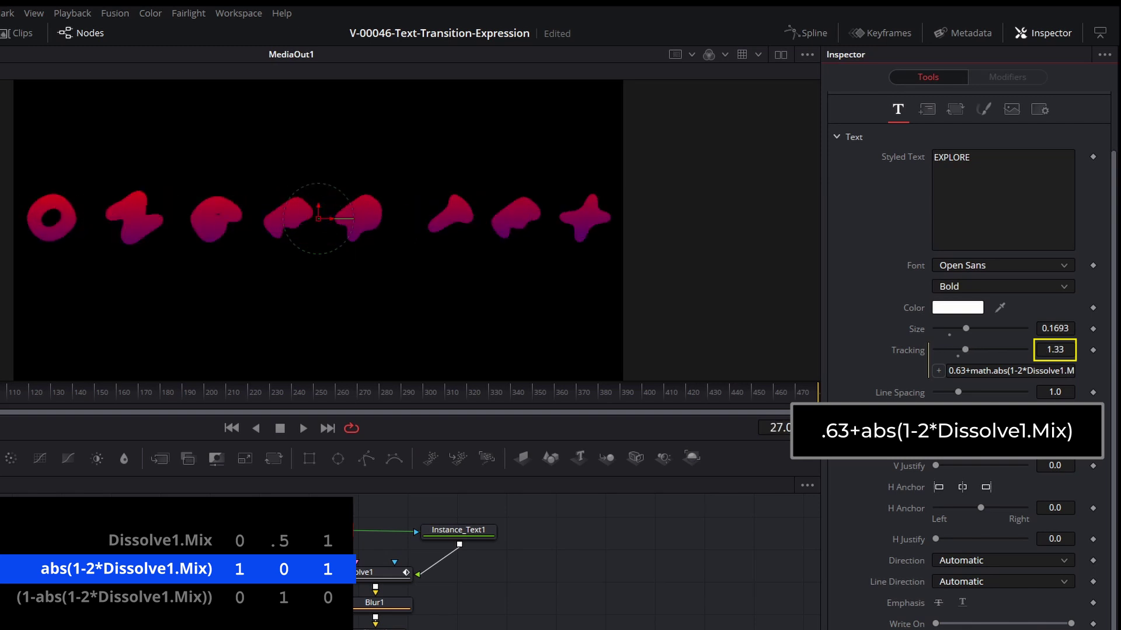
Change Text1's tracking expression to 0.63+math.abs(1-2*Dissolve1.Mix)/2 and play back the transition.
left_click(982, 376)
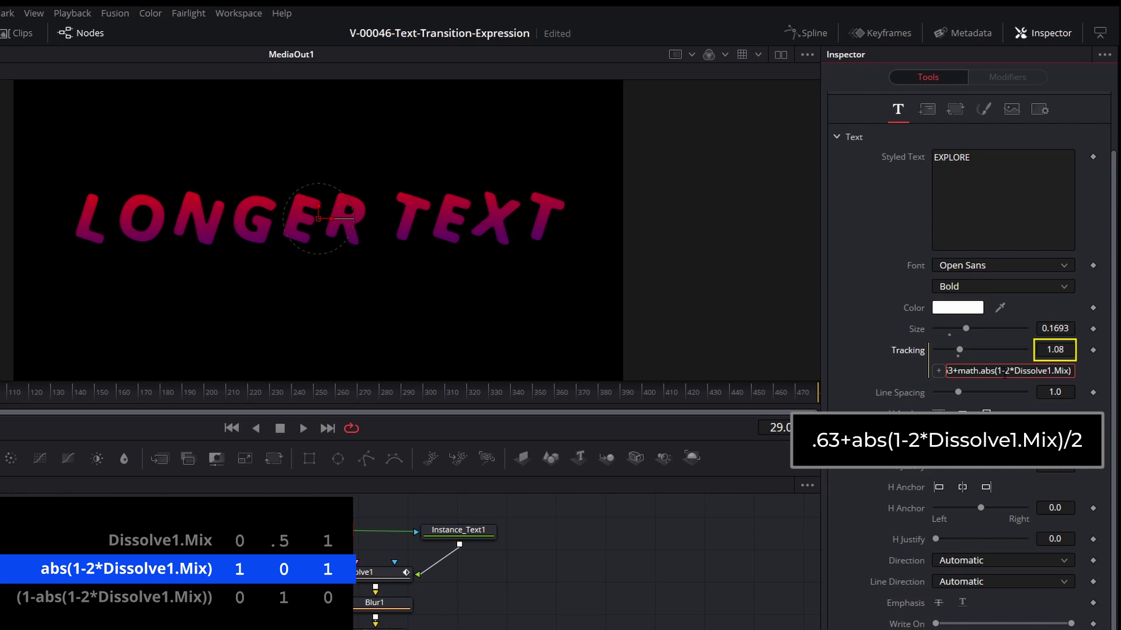
key("Return")
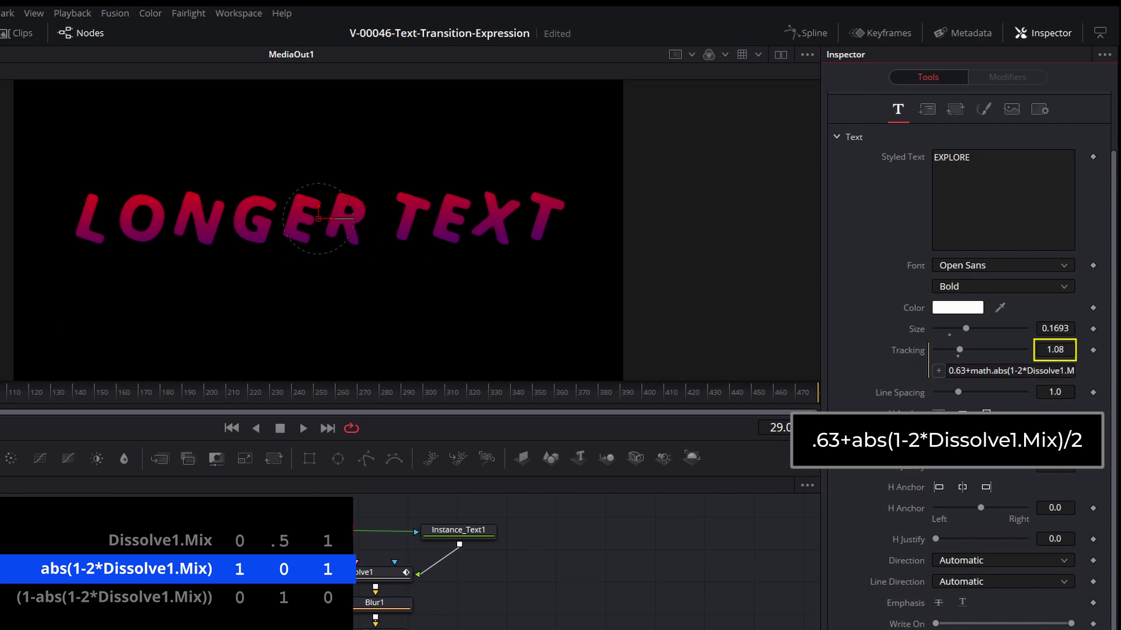
key("space")
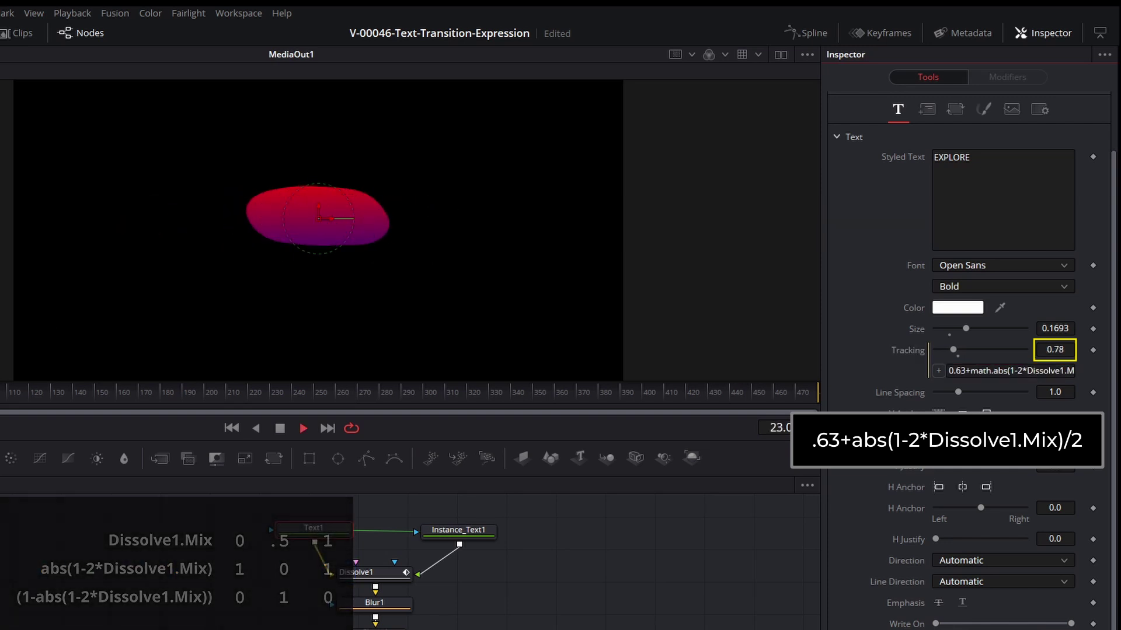
key("space")
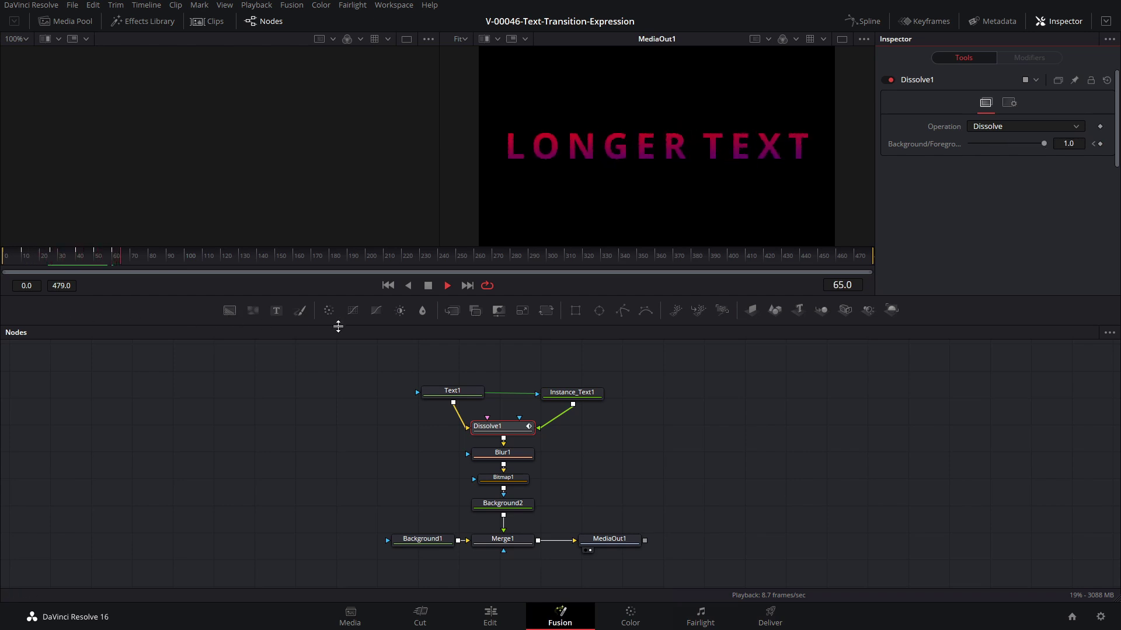
key("space")
Review Dissolve1's mix curve in the Spline editor and keyframe the mix at 1.0 on frame 160.
left_click(863, 22)
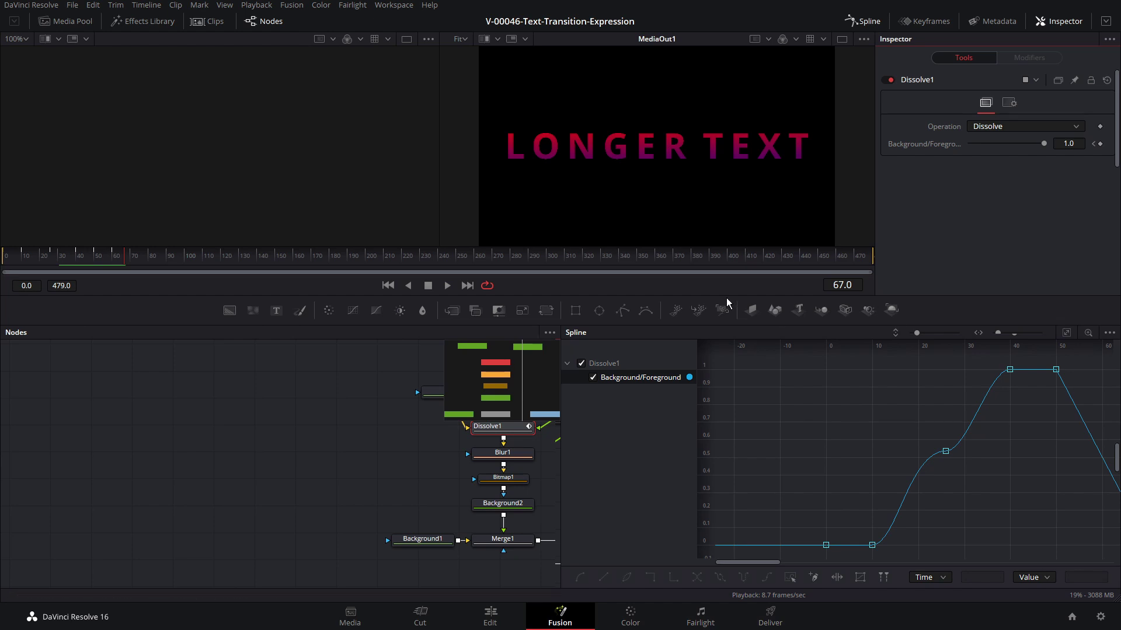
left_click(863, 24)
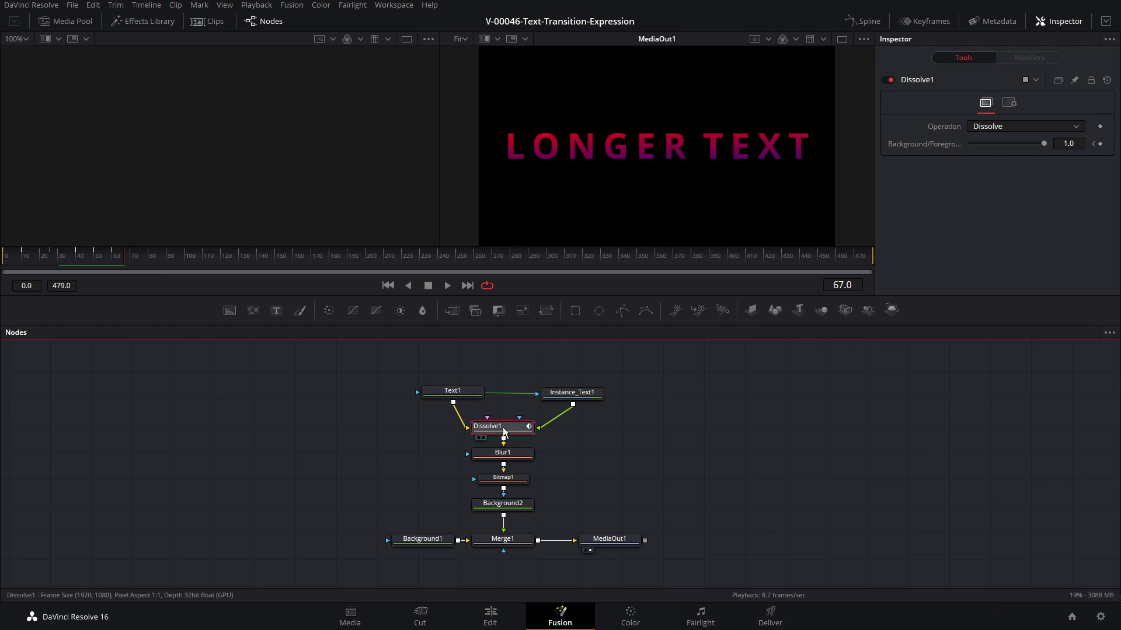
left_click(146, 263)
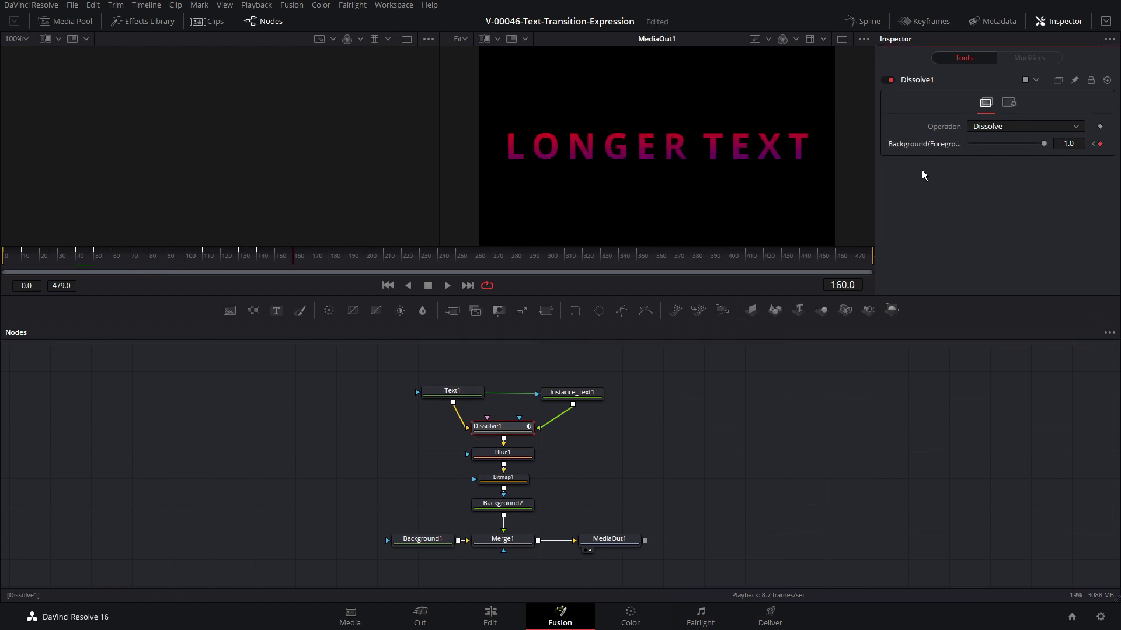
Scrub through the keyframed dissolve to compare which text node shows at each end of the transition.
left_click(57, 264)
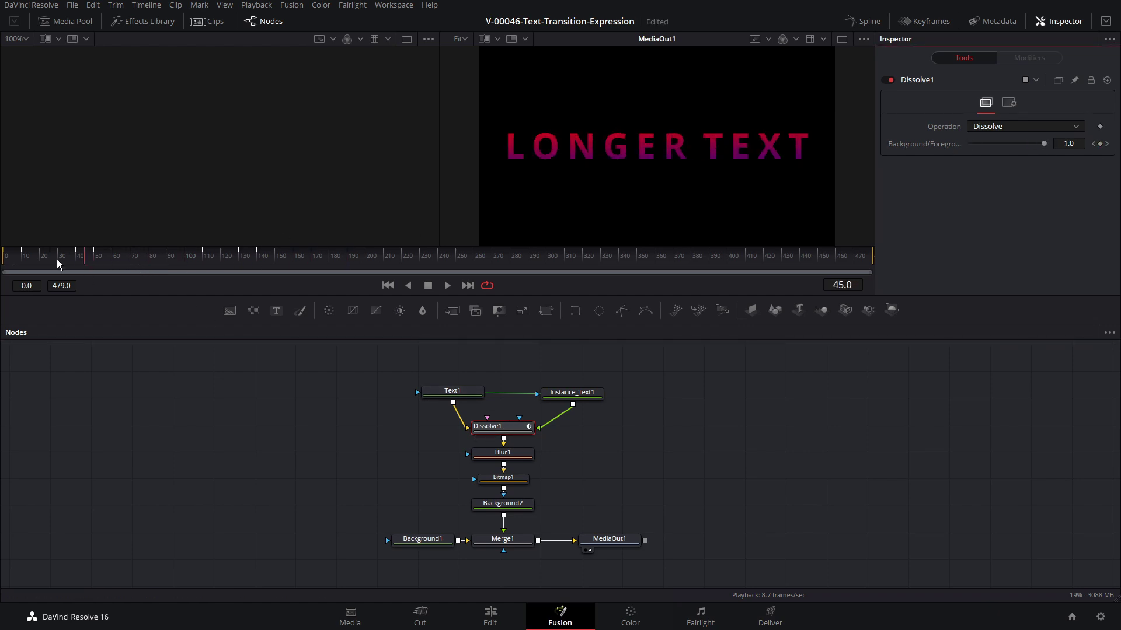
left_click_drag(55, 264, 92, 258)
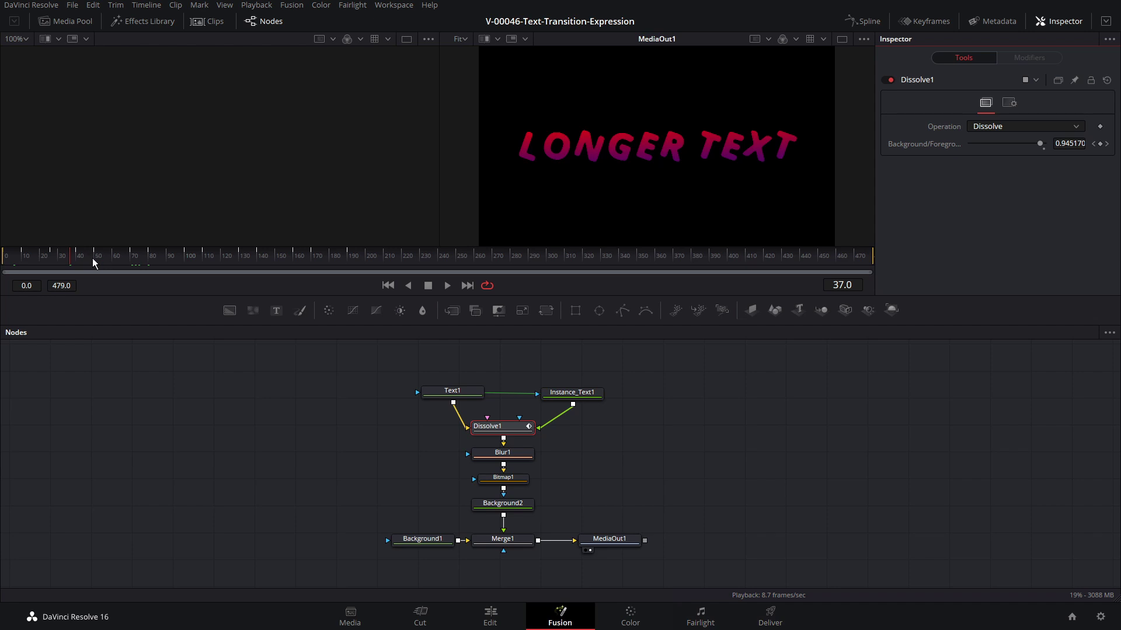
left_click_drag(92, 258, 14, 264)
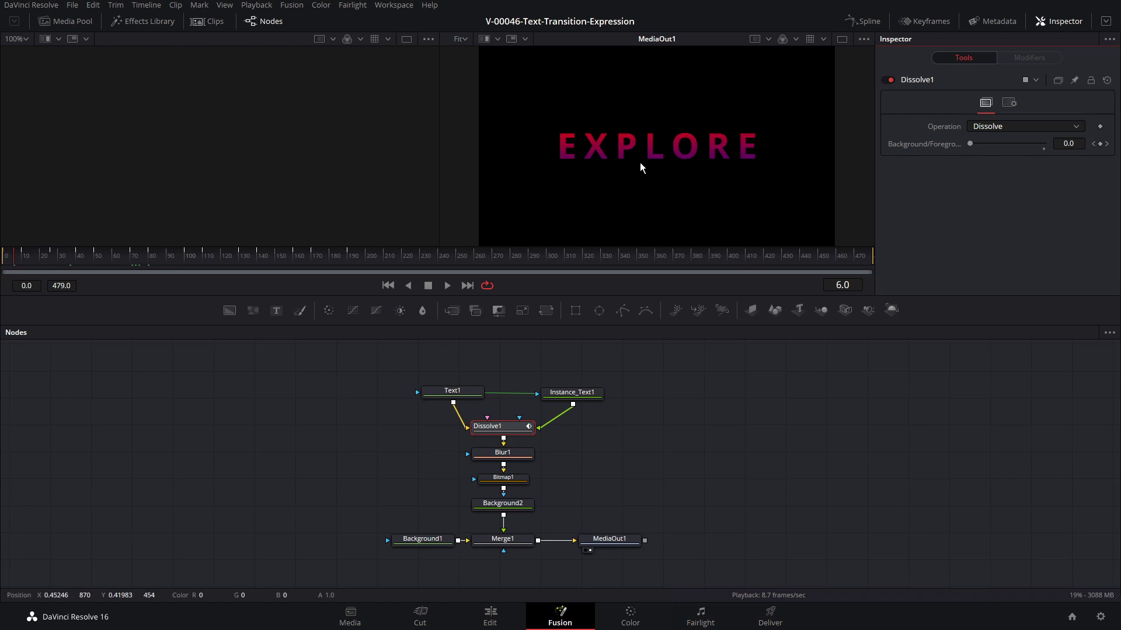
left_click(424, 391)
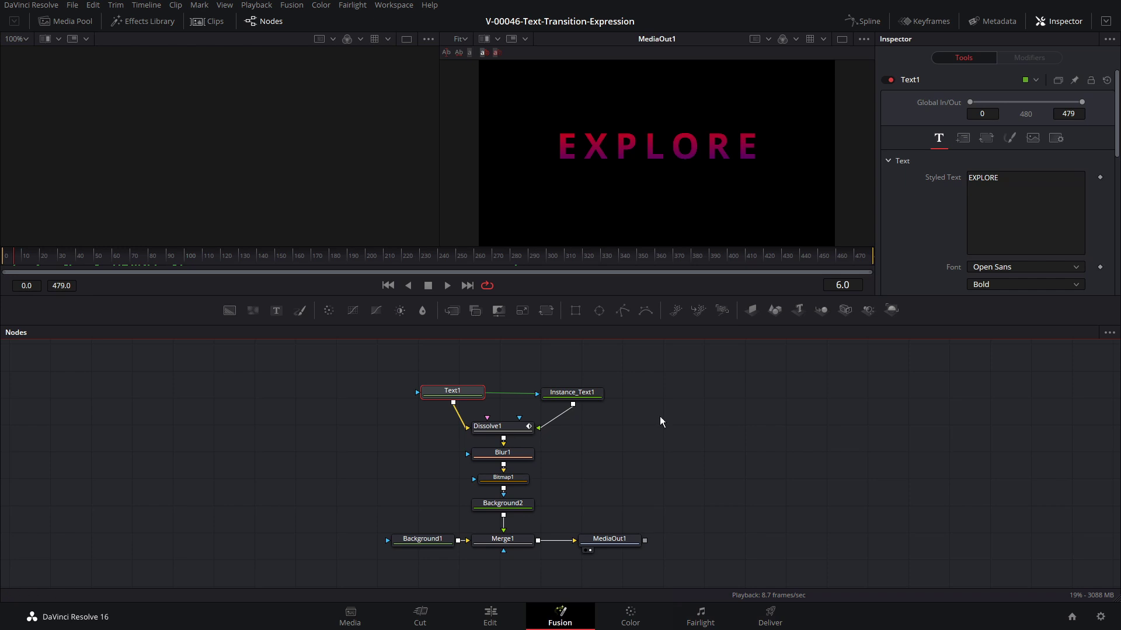
left_click(517, 435)
Keyframe Text1's styled text at frame 45, change it to HOTDOG at frame 46, and play back the morph.
left_click(85, 261)
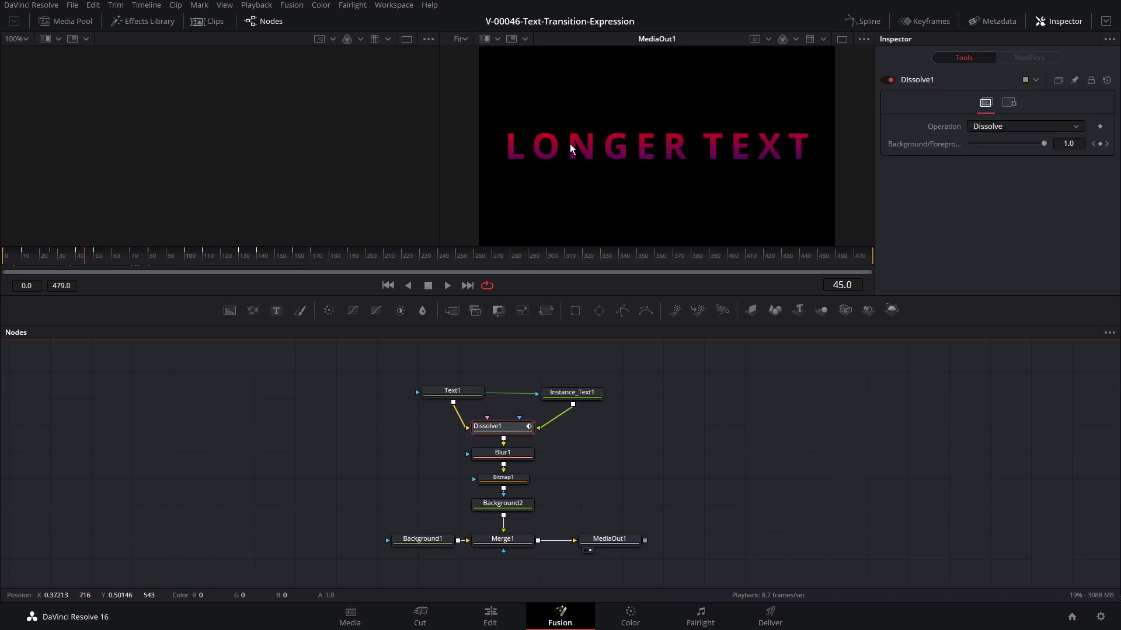
left_click(447, 391)
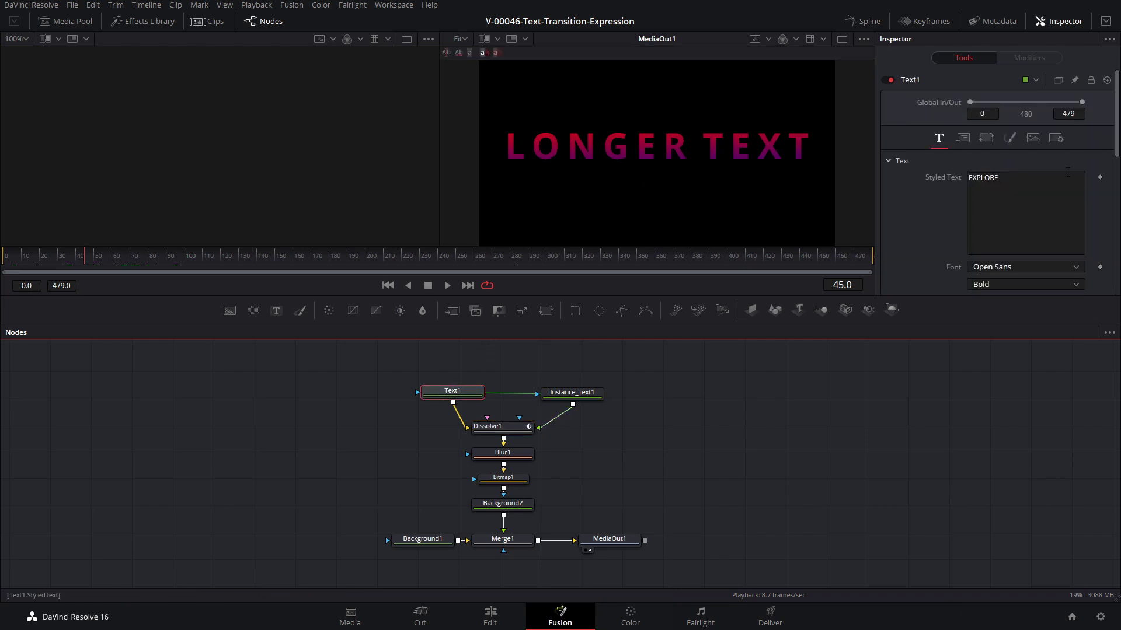
left_click(1100, 177)
key("Right")
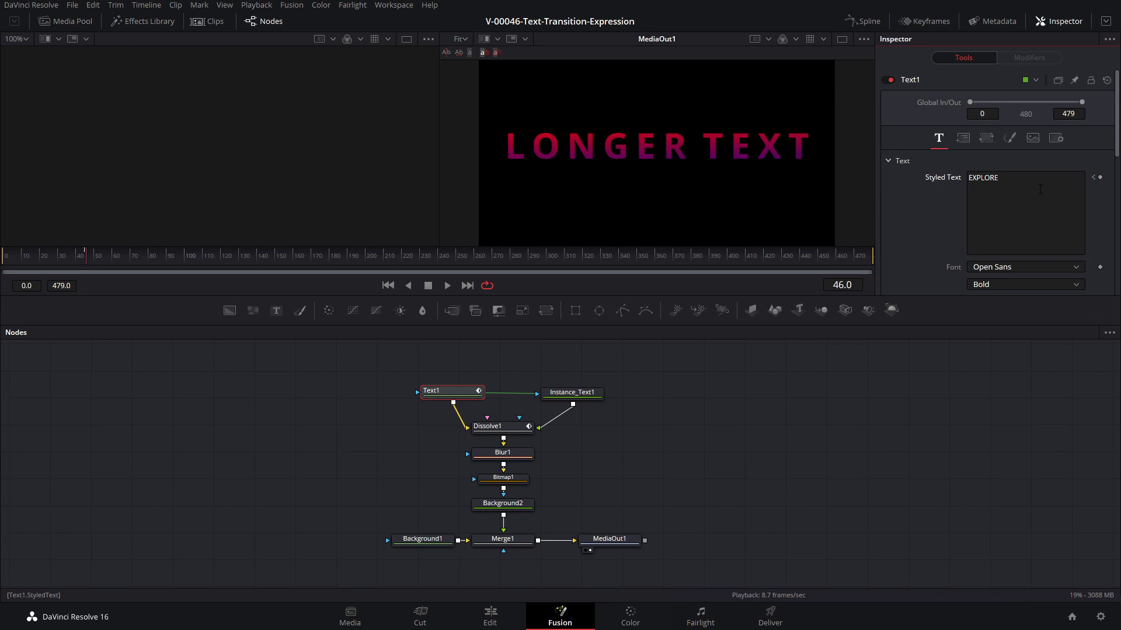
double_click(1053, 189)
type("HOTDOG")
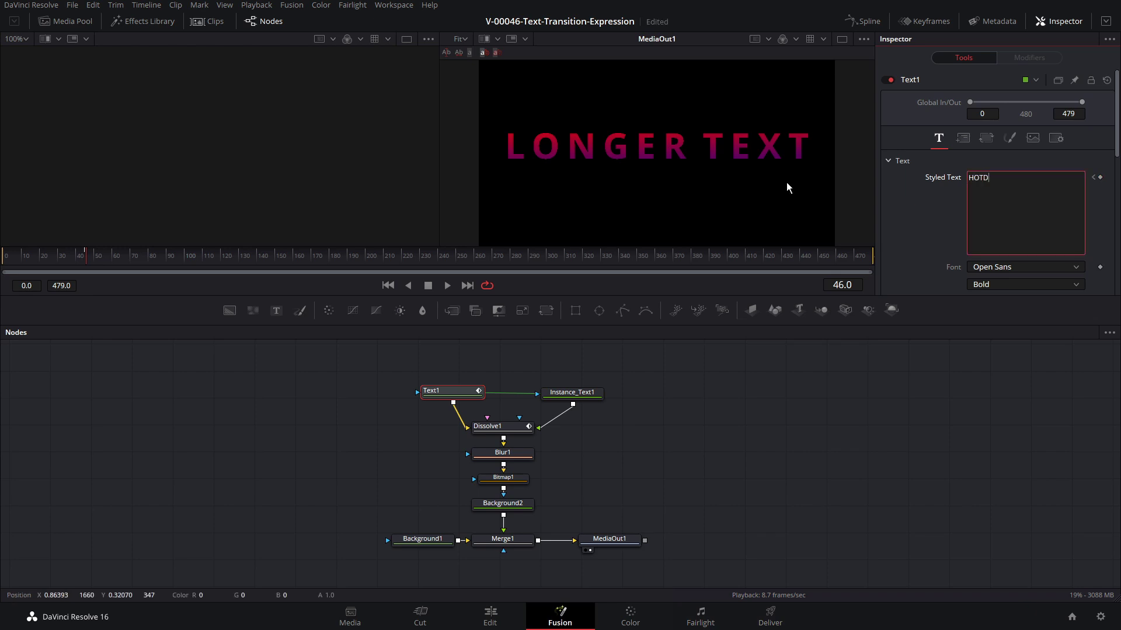
left_click(916, 197)
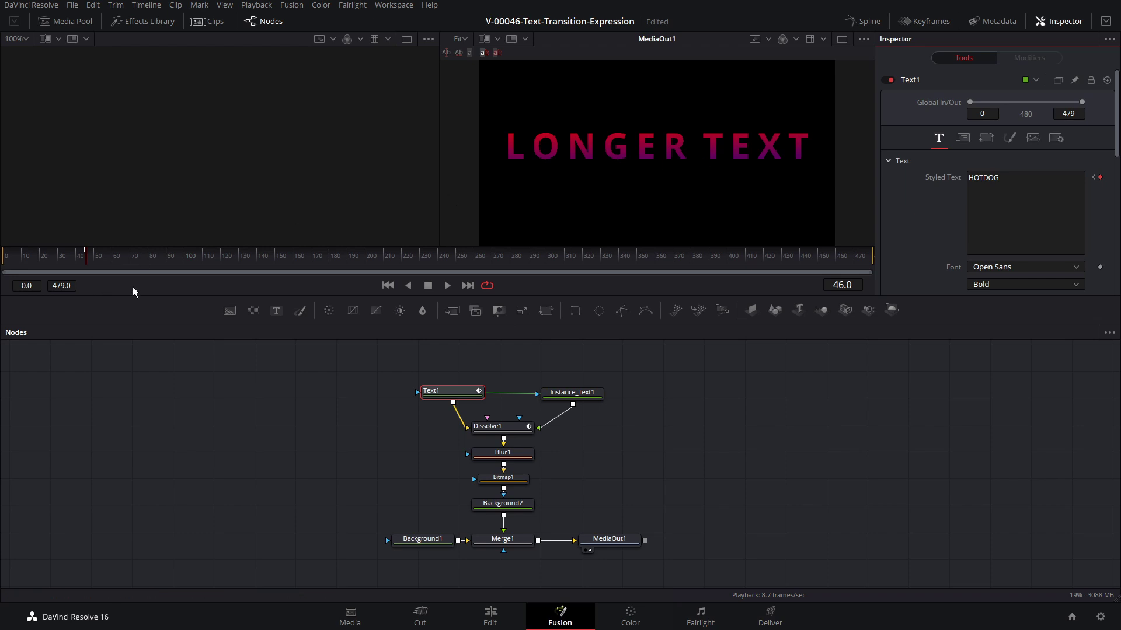
key("space")
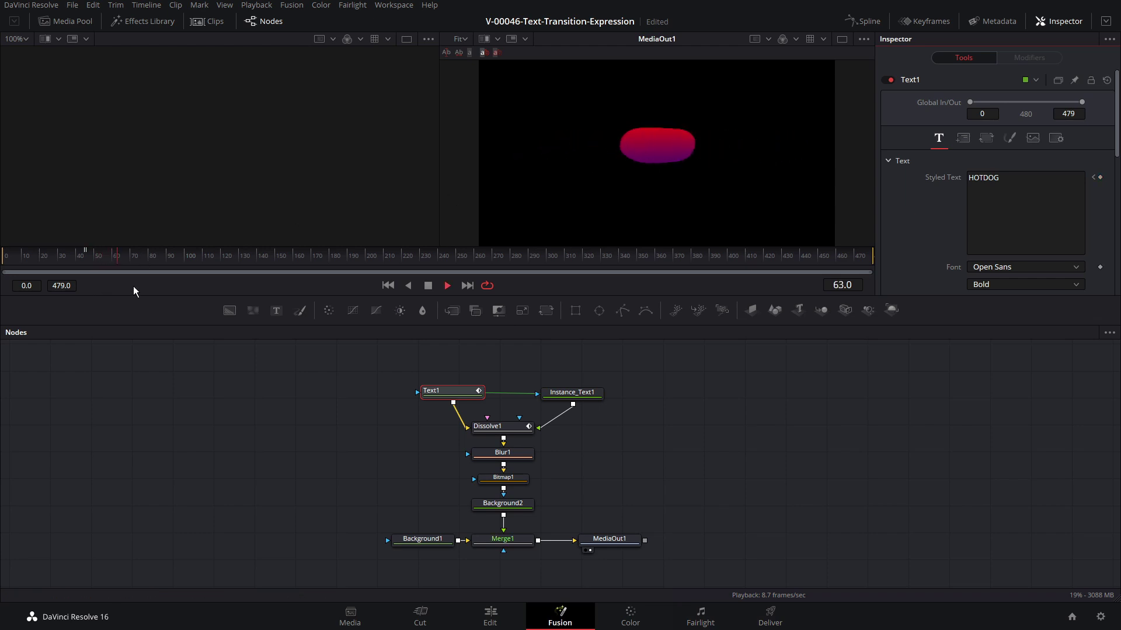
key("space")
Keyframe Instance_Text1's styled text at frame 77 and change it to FUSION at frame 78.
left_click(586, 394)
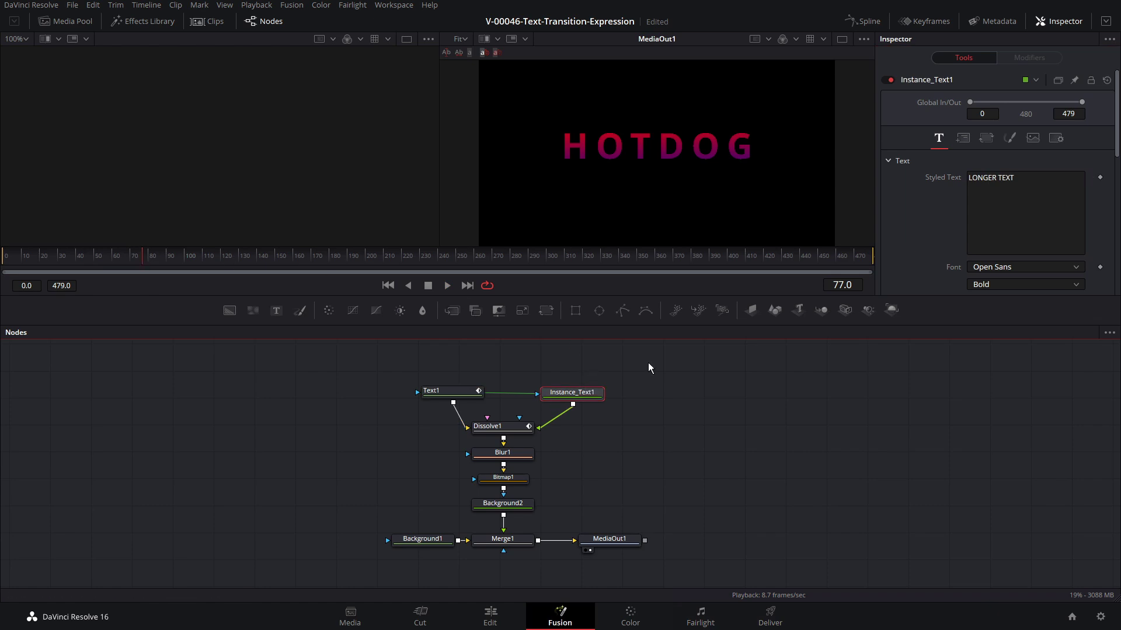
left_click(1053, 177)
key("Right")
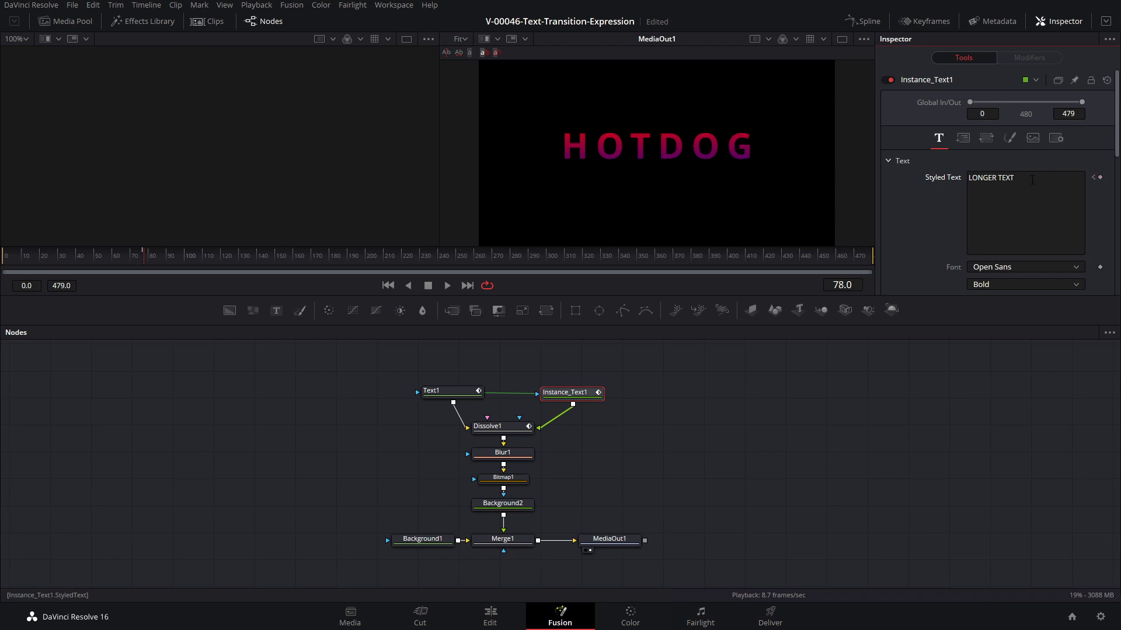
left_click(1032, 180)
key("ctrl+a")
type("FUSION")
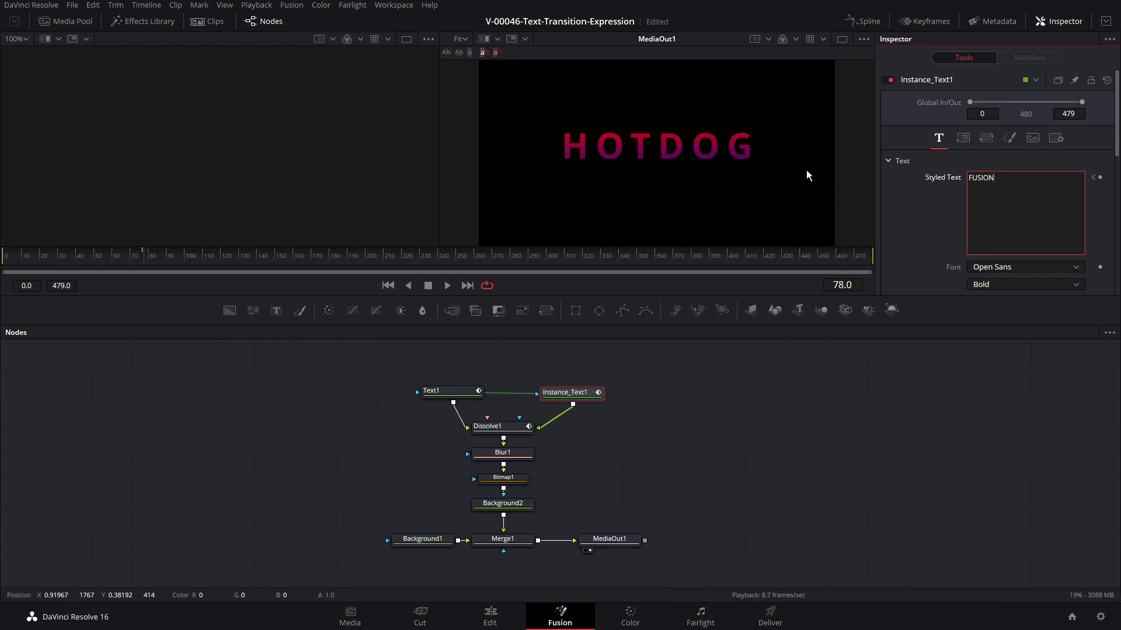
Play back from frame 78 to review the morph from HOTDOG to FUSION, with Dissolve1 selected.
left_click(142, 256)
key("space")
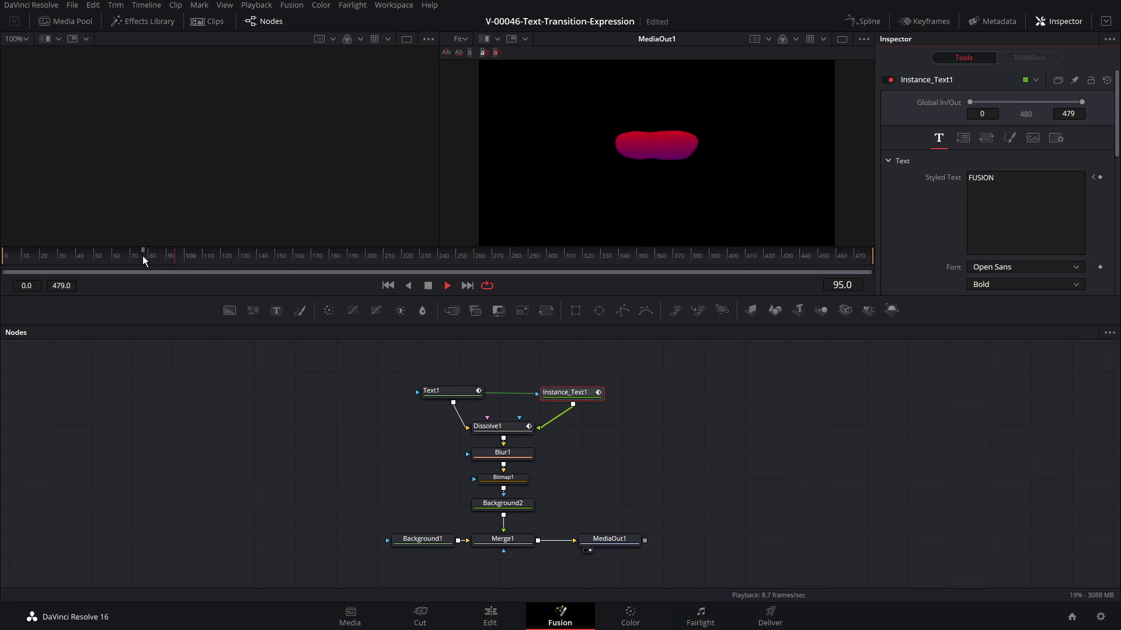
left_click(488, 426)
key("space")
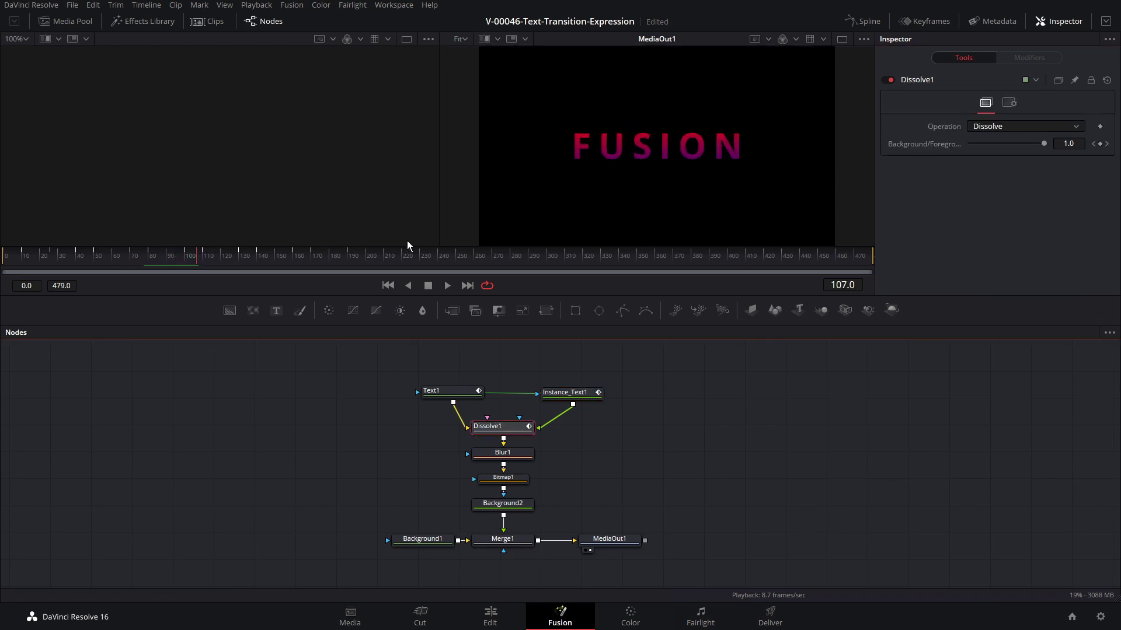